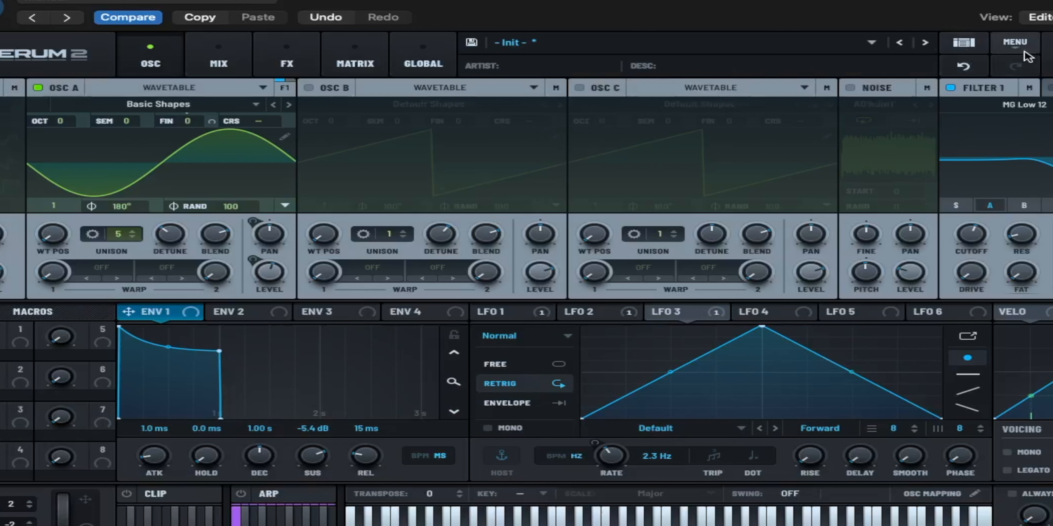
Step: Initialize the preset and load the Analog Basic Shapes wavetable into Osc A
click(1017, 44)
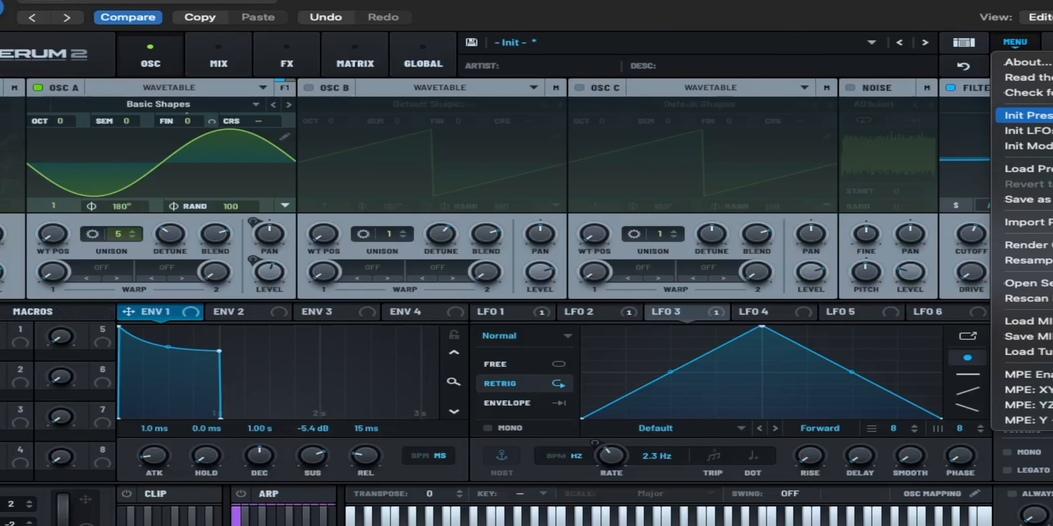
click(1026, 115)
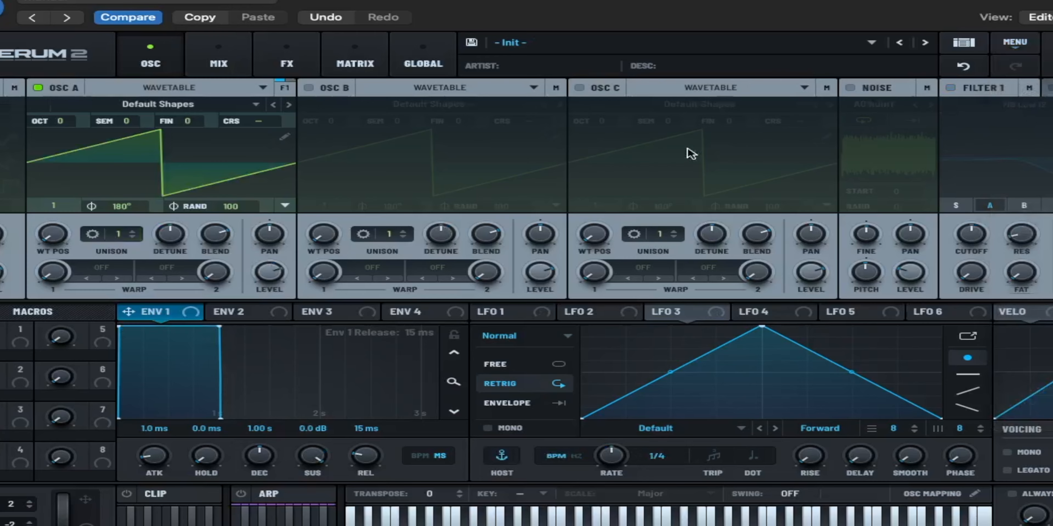
click(158, 104)
mouse_move(123, 119)
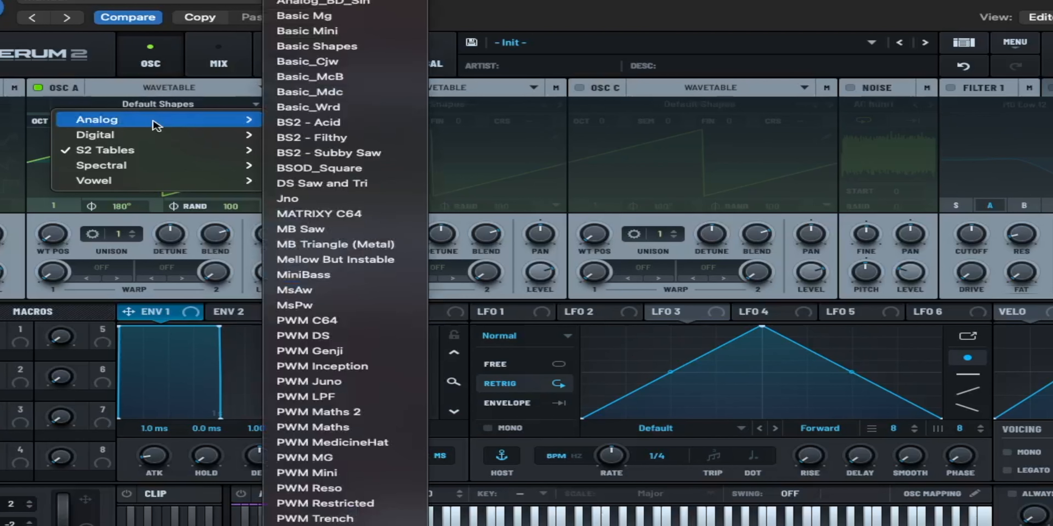
click(368, 45)
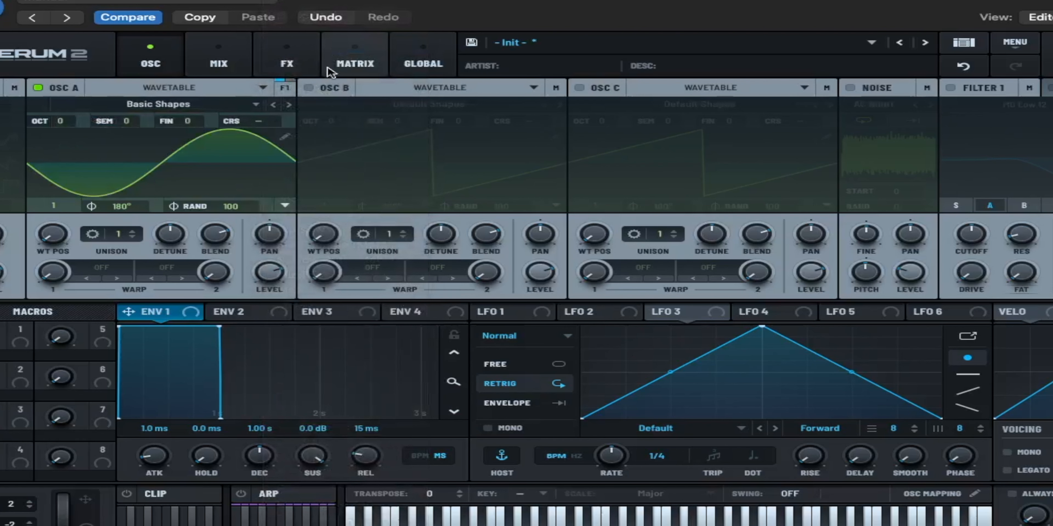
Step: Set Osc A to 5 unison voices with a detune of 0.11
double_click(112, 234)
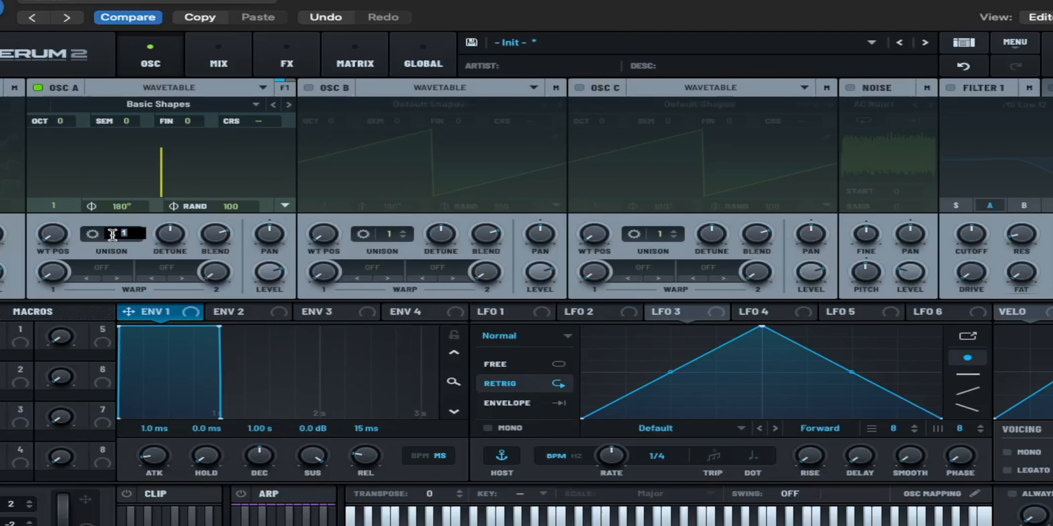
text(5)
key(Return)
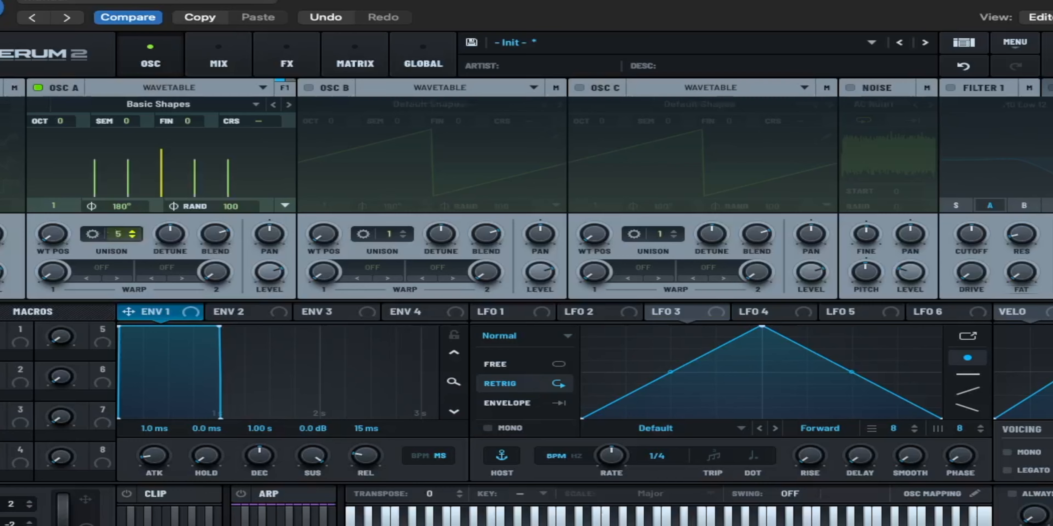
double_click(168, 233)
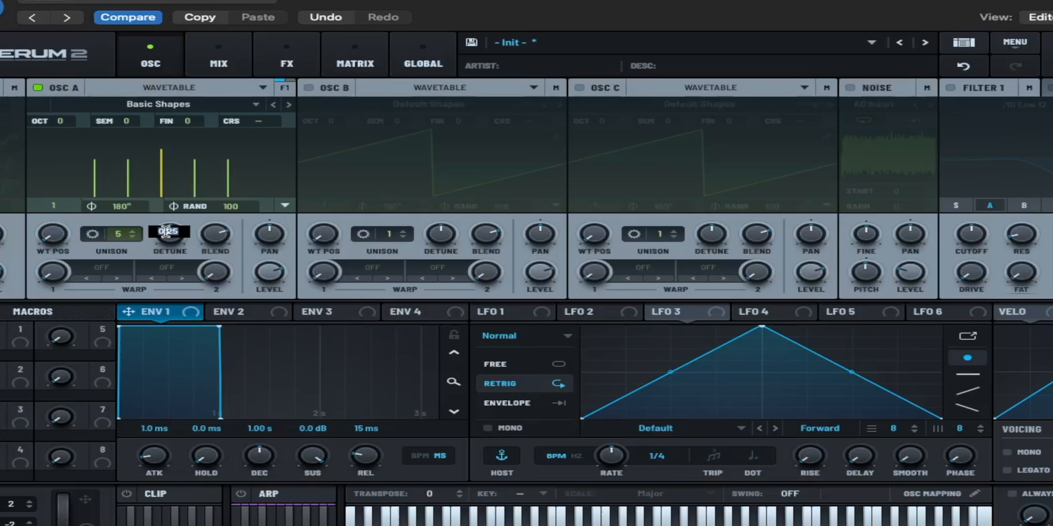
text(0.11)
key(Return)
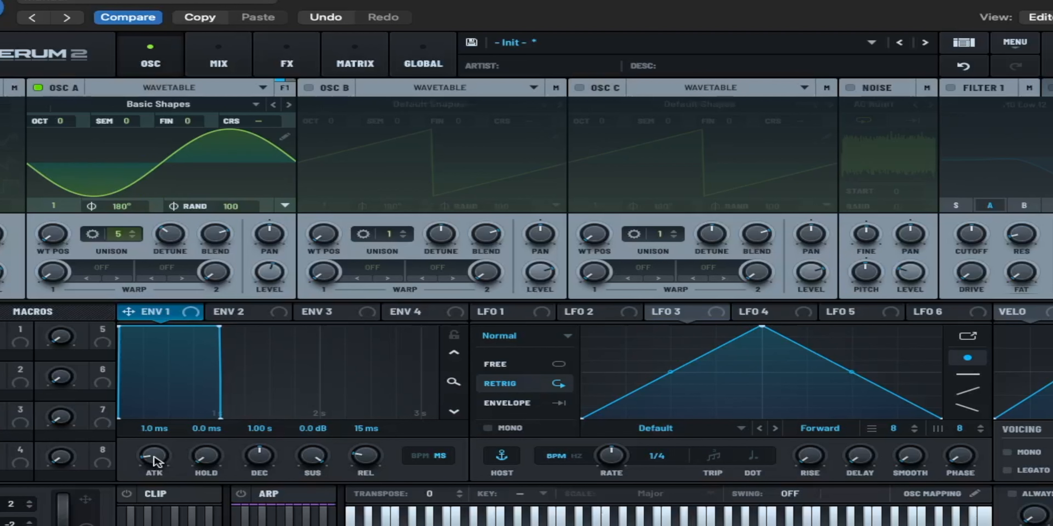
Step: Set Env 1's attack to 800 ms, release to 450 ms and sustain to -5.3 dB
mouse_move(157, 462)
text(800)
key(Return)
mouse_move(357, 458)
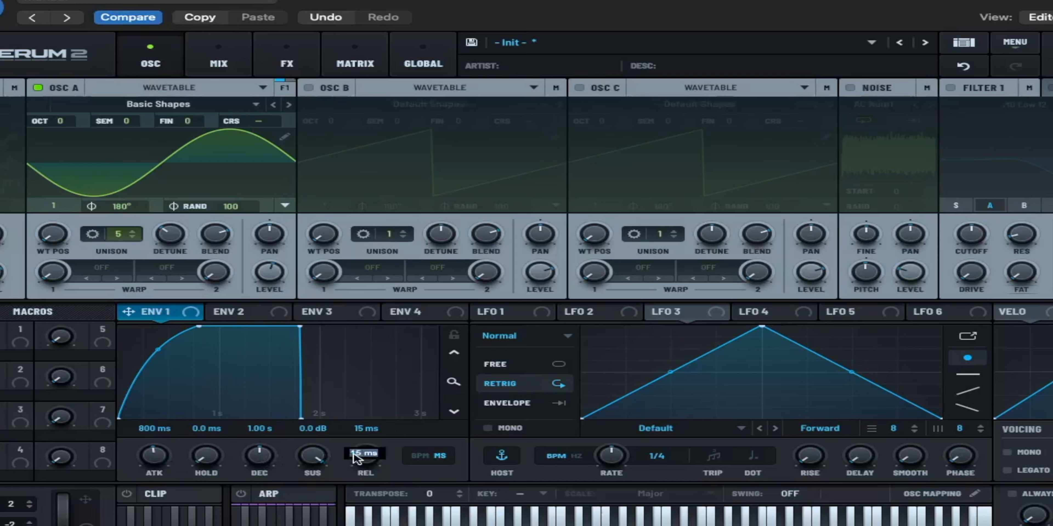
text(450)
key(Return)
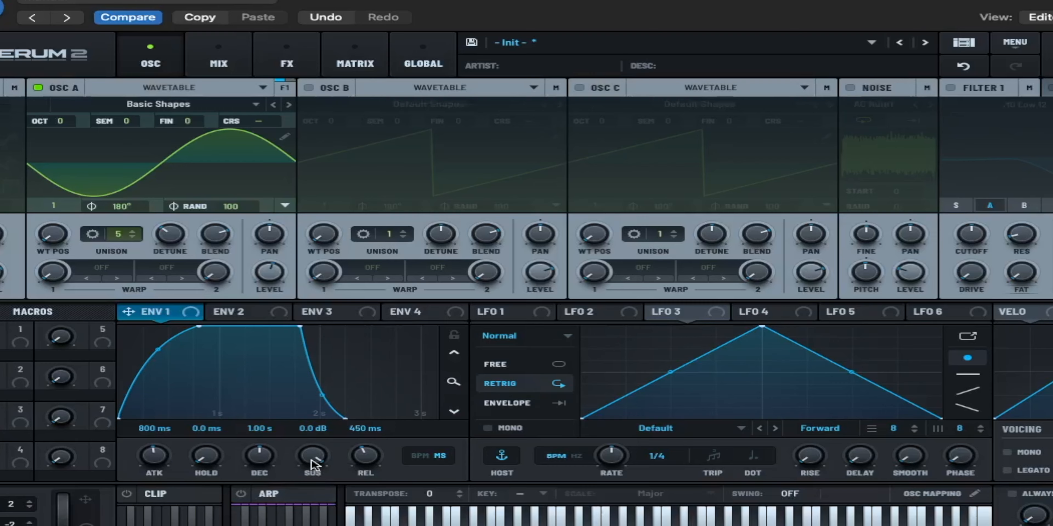
mouse_move(314, 462)
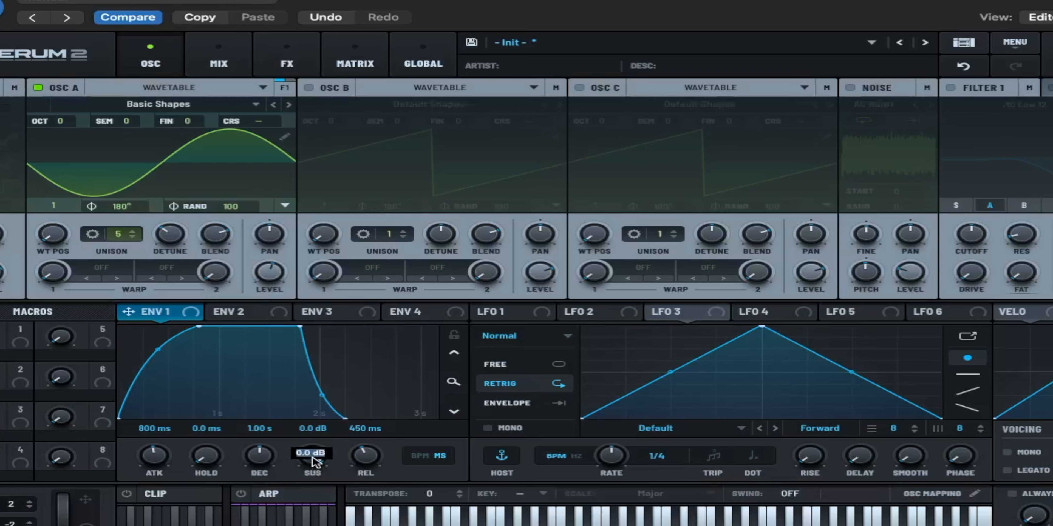
key(BackSpace)
key(Return)
Step: Assign LFO 1 to Osc A's pan and LFO 2 to Osc A's fine tuning
click(501, 312)
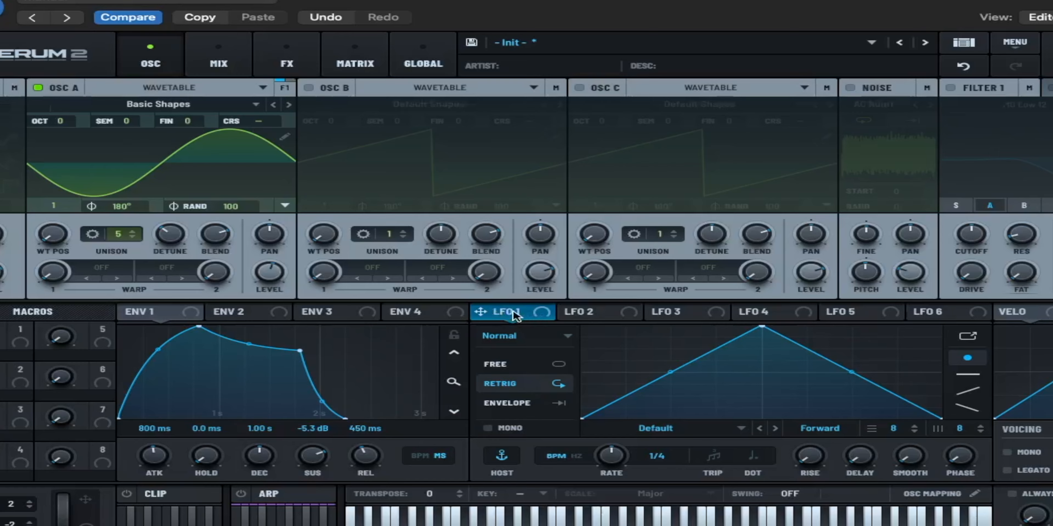
drag(480, 311, 253, 248)
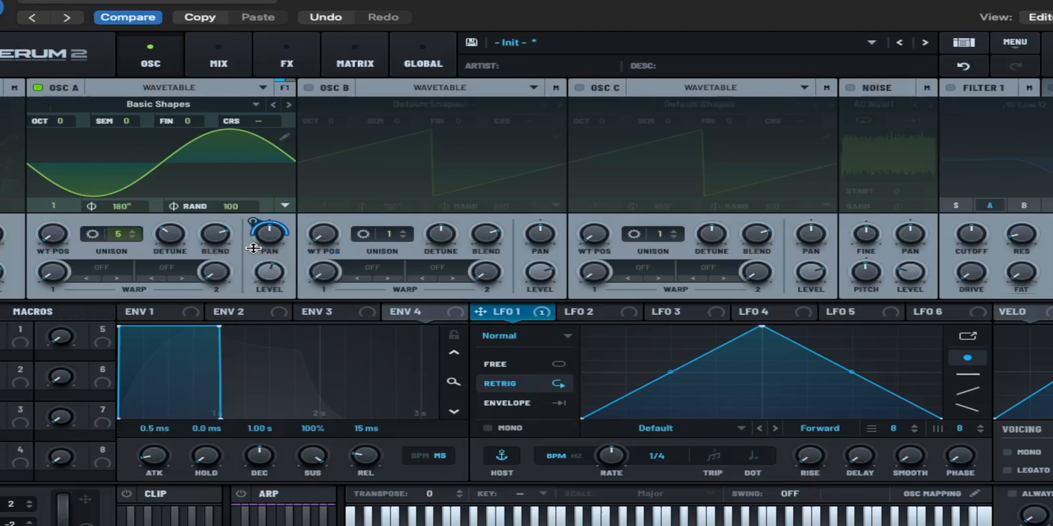
click(599, 314)
drag(598, 314, 183, 199)
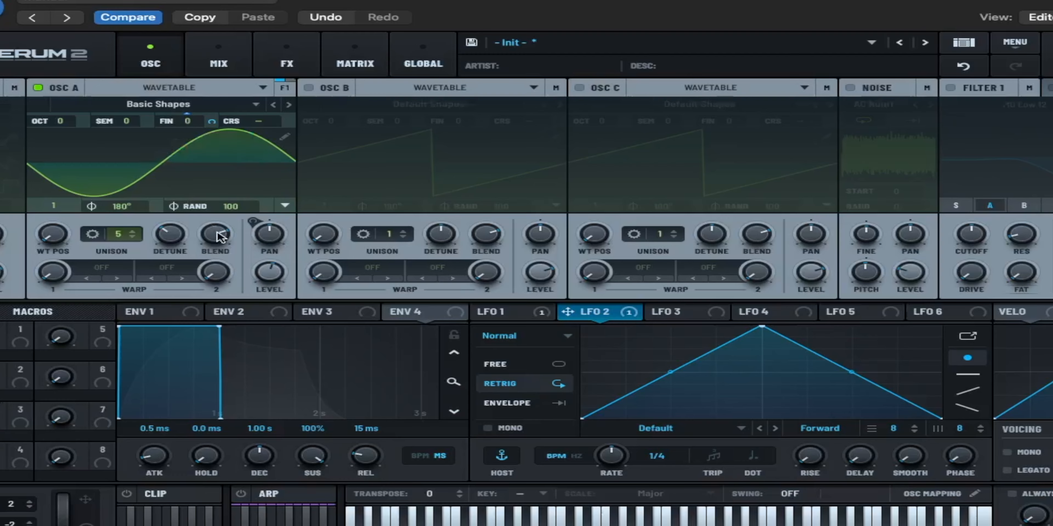
mouse_move(218, 233)
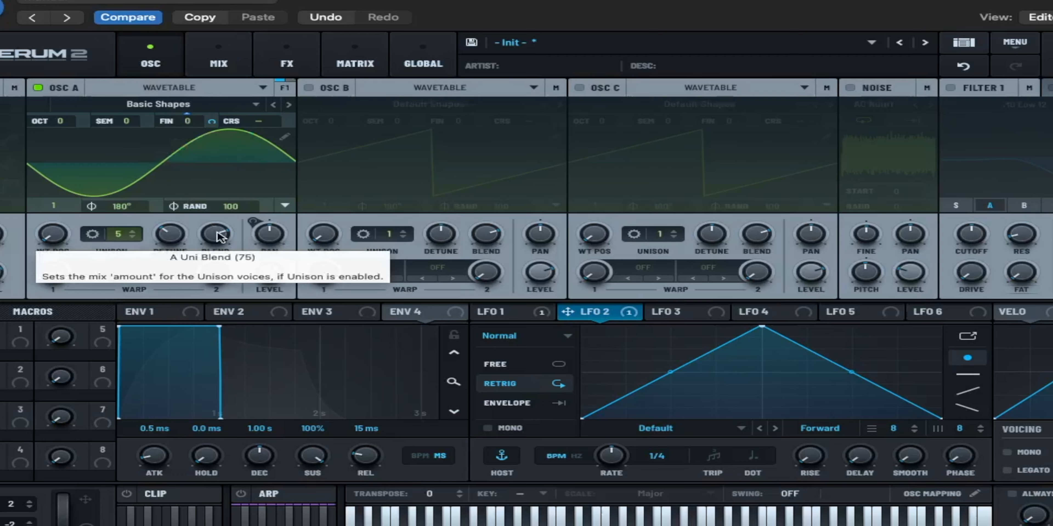
Step: Switch LFO 2's rate from BPM to Hz and set it to 2.9 Hz
click(580, 457)
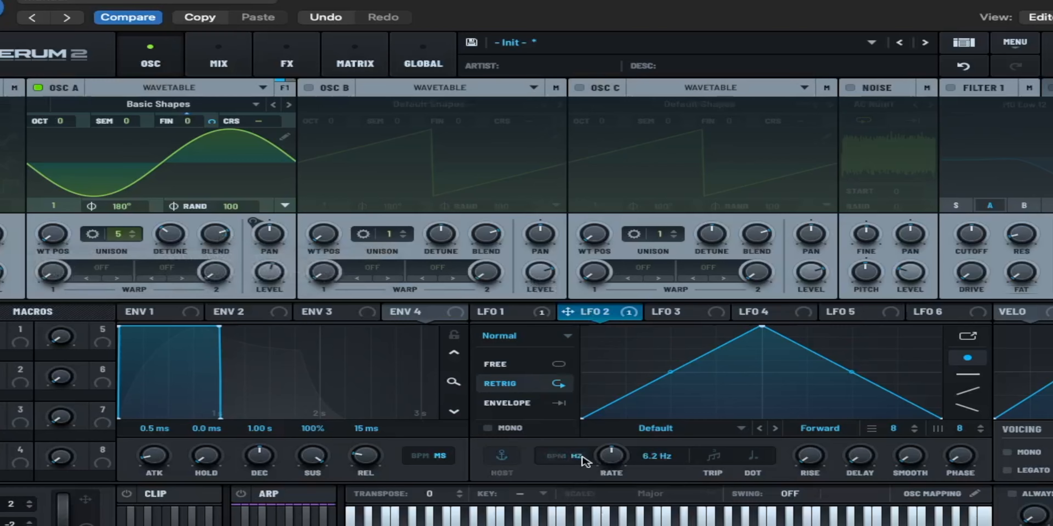
double_click(654, 457)
text(2.9)
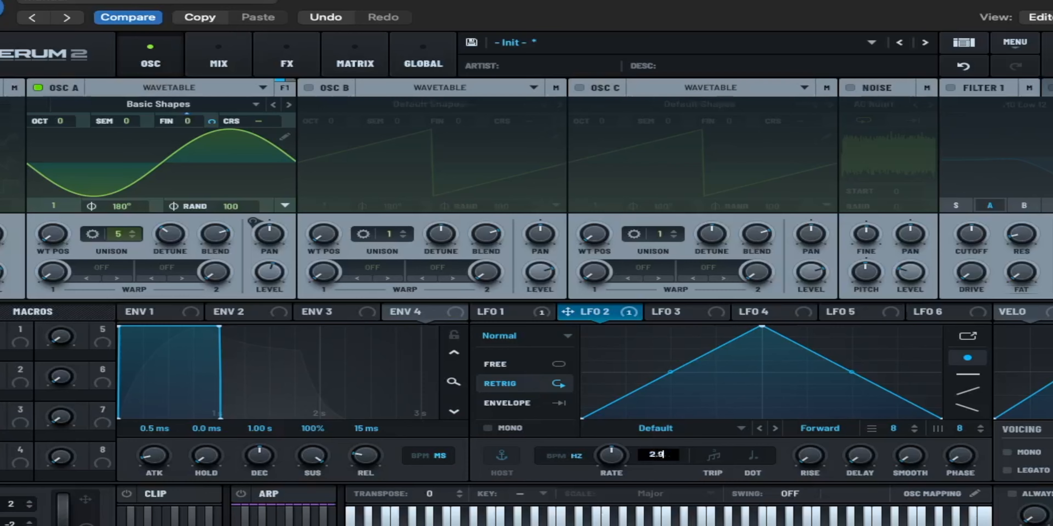
key(Return)
Step: Assign LFO 3 to Osc A's level and set its rate to 2.3 Hz in free Hz timing
click(690, 315)
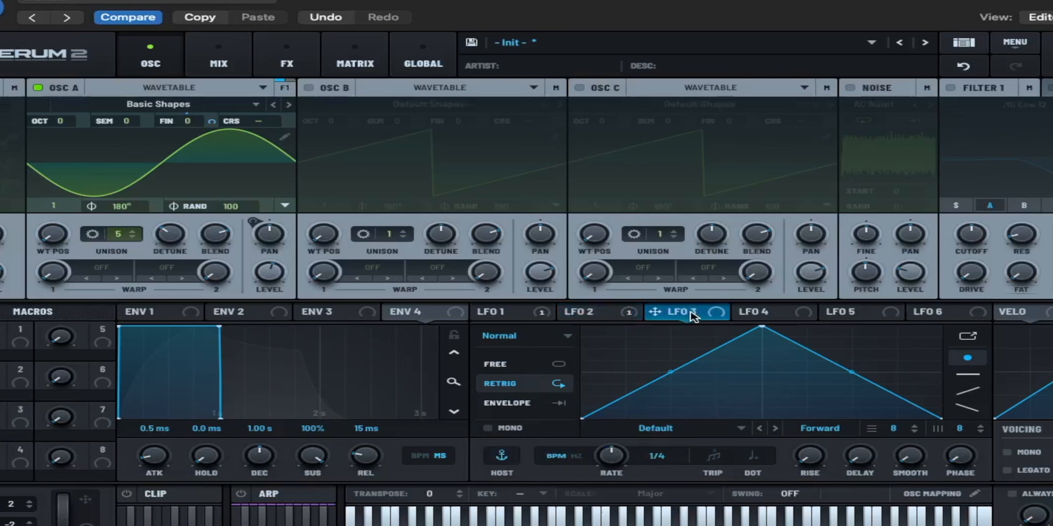
drag(692, 316, 251, 274)
click(577, 456)
double_click(654, 455)
text(2)
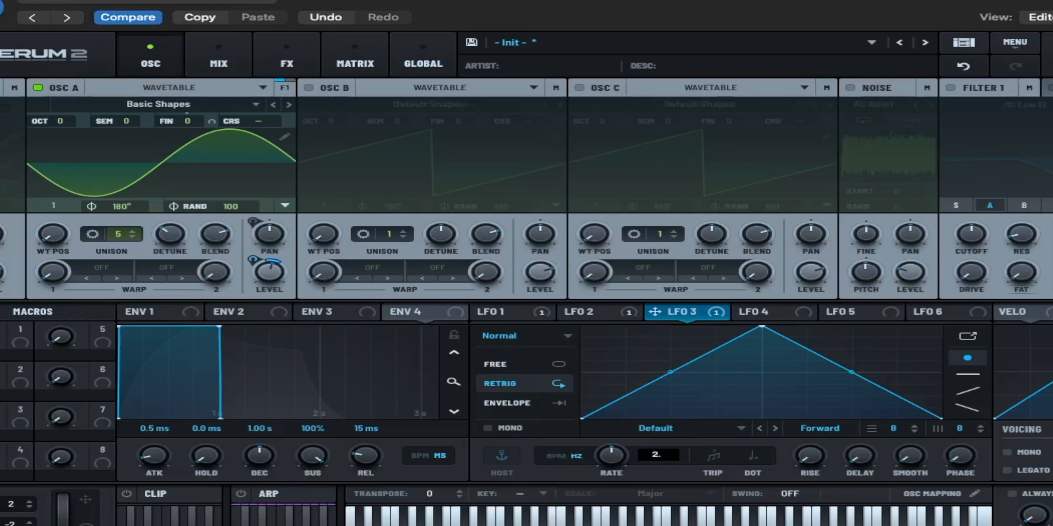
text(.3)
key(Return)
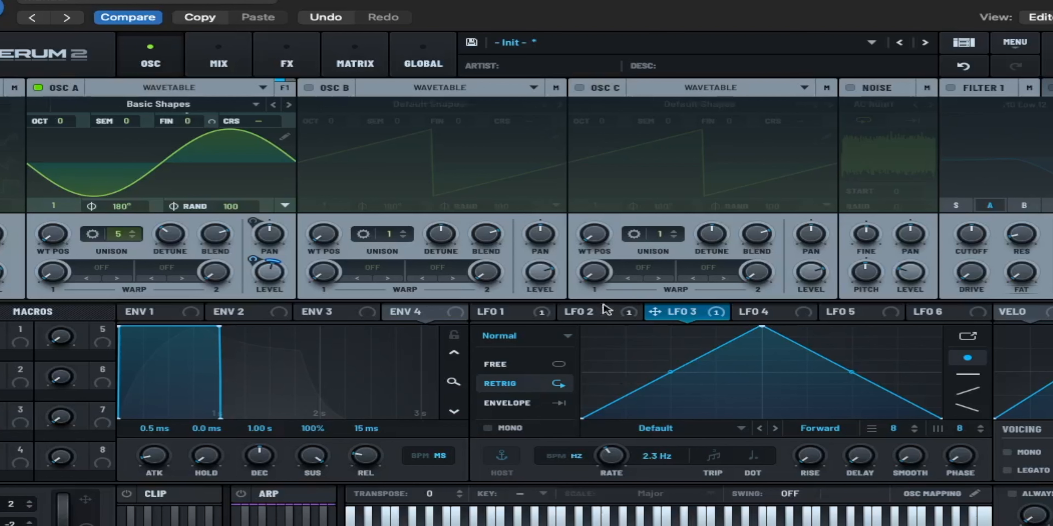
Step: Route Note# to the LFO 3 Rate in the fourth modulation matrix slot with an amount of 23
click(355, 61)
click(67, 199)
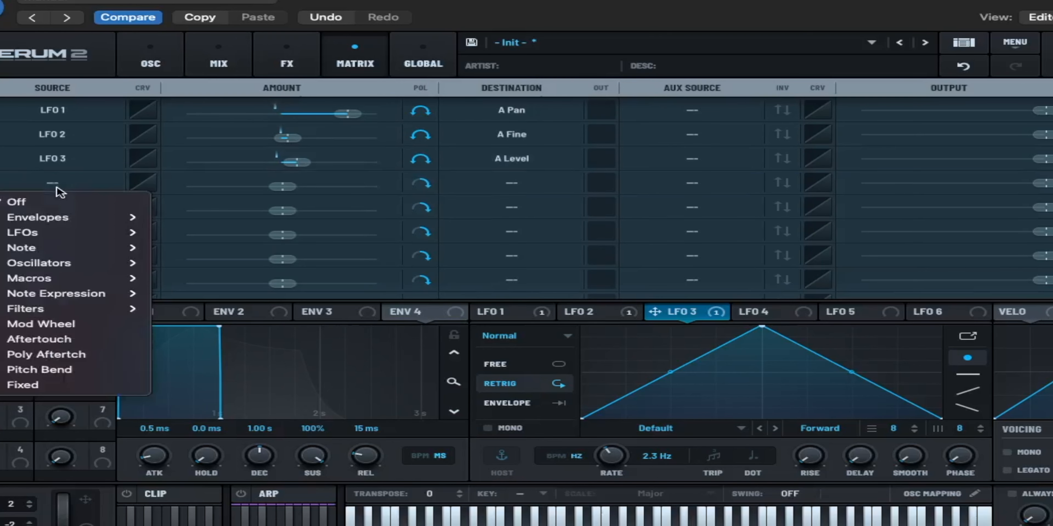
mouse_move(74, 220)
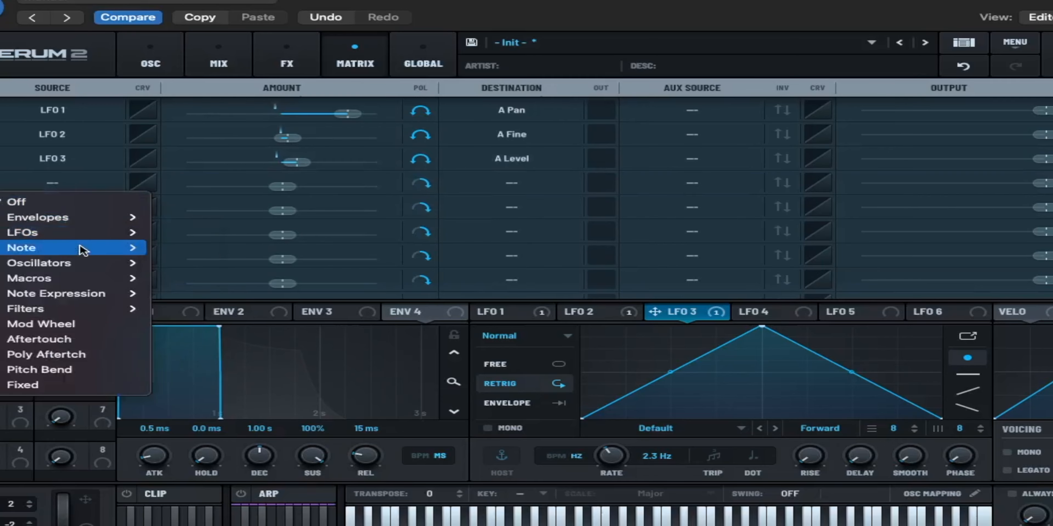
mouse_move(82, 248)
click(176, 264)
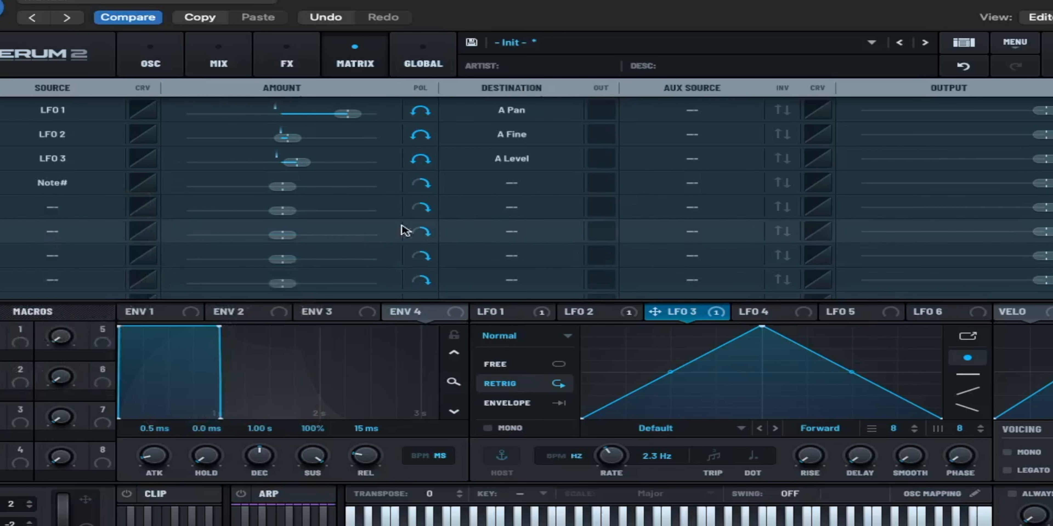
click(548, 190)
mouse_move(559, 374)
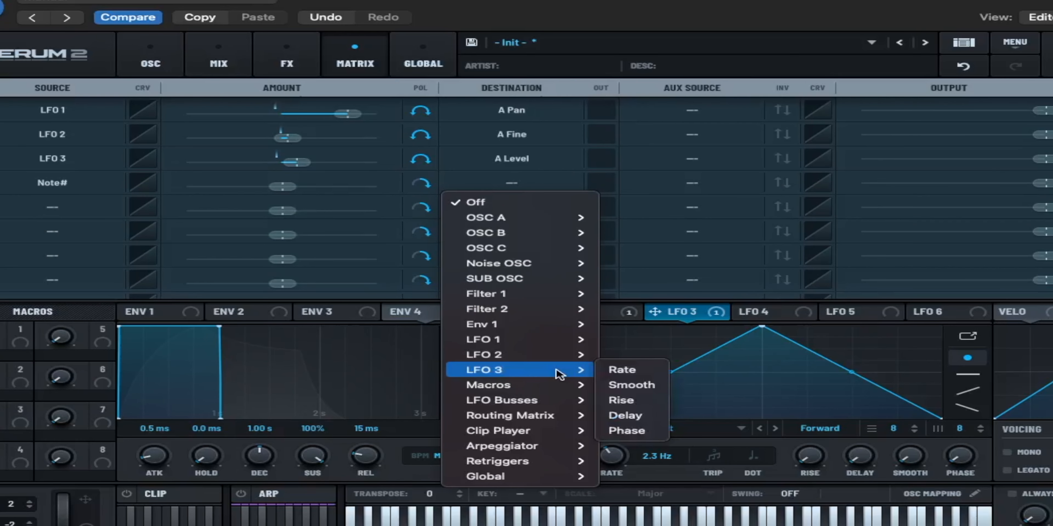
click(622, 369)
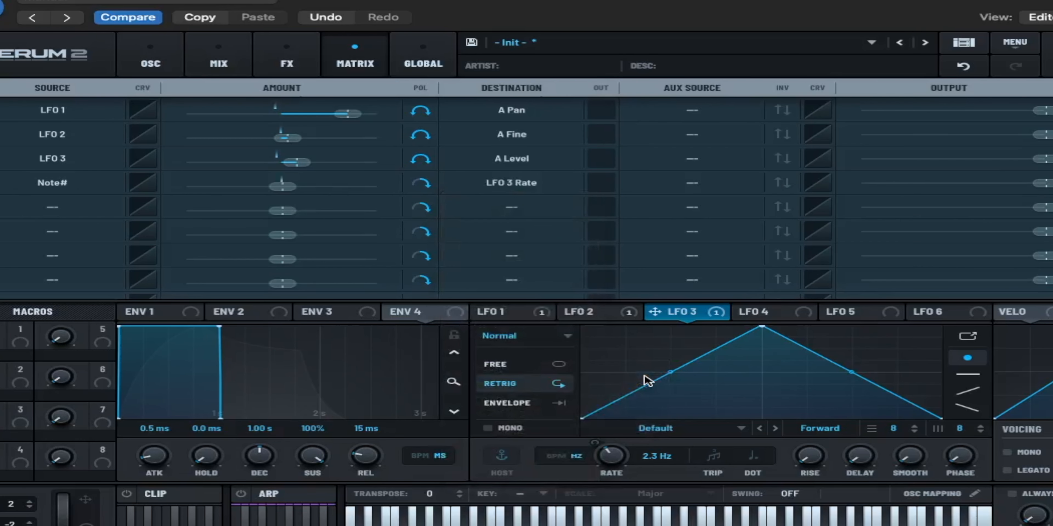
double_click(284, 183)
text(23)
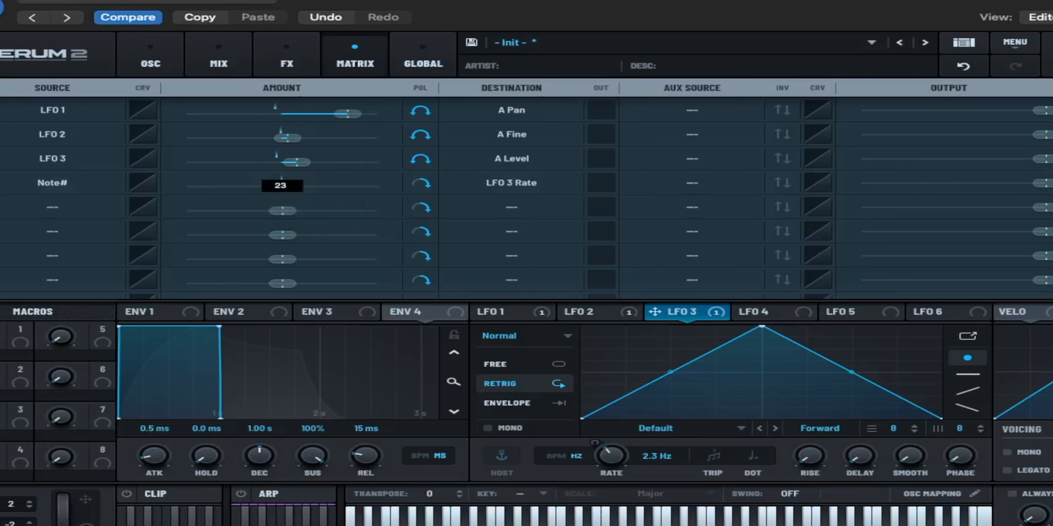
key(Return)
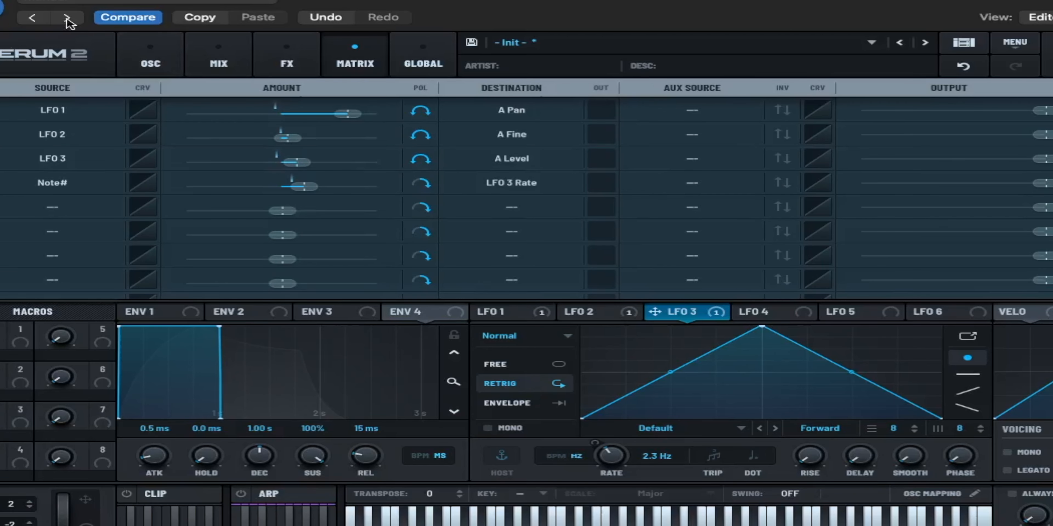
Step: Enable Filter 1 for the oscillators and set its MG Low 12 cutoff to 728 Hz
click(151, 59)
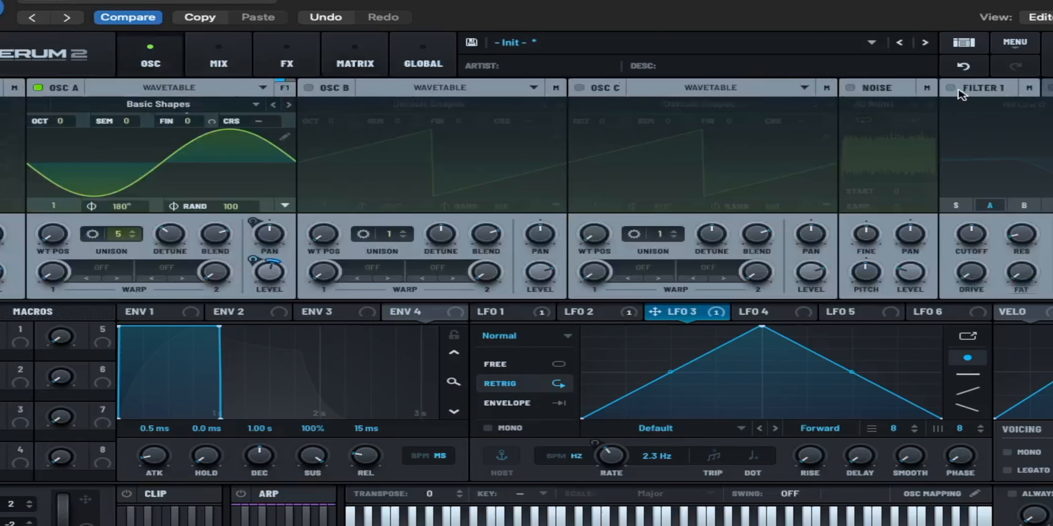
click(951, 88)
mouse_move(967, 238)
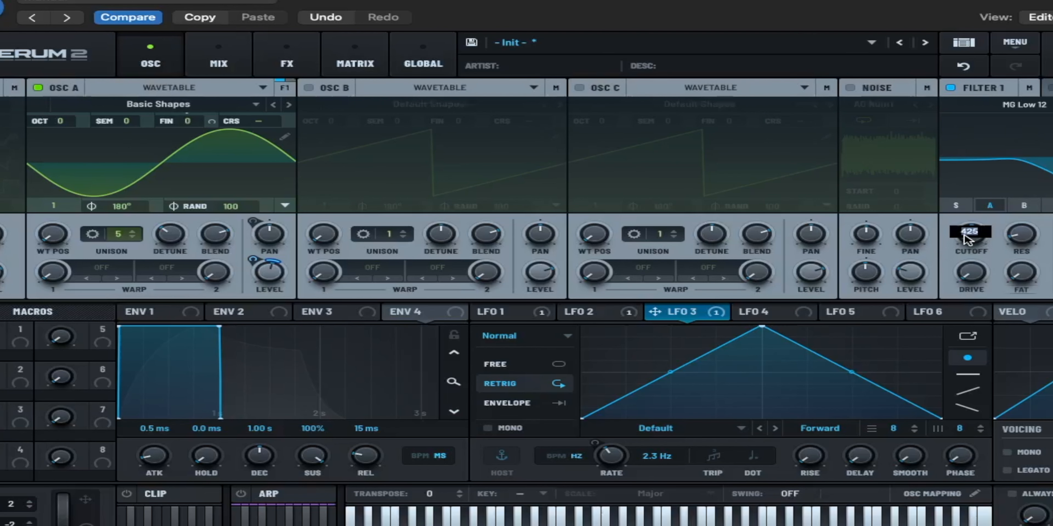
text(728)
key(Return)
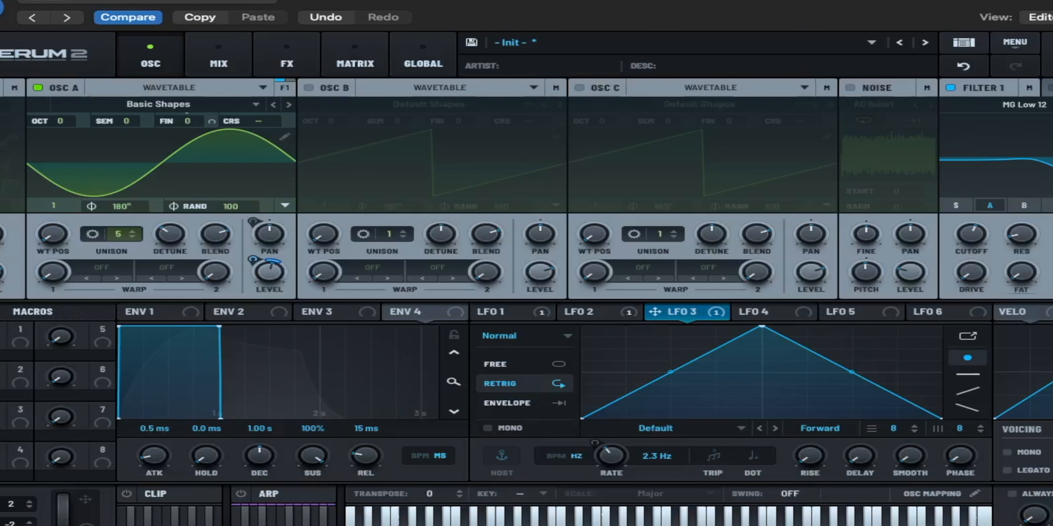
Step: Add a Hyper/Dimension effect to the main effects chain and set the Hyper mix to 14
click(258, 57)
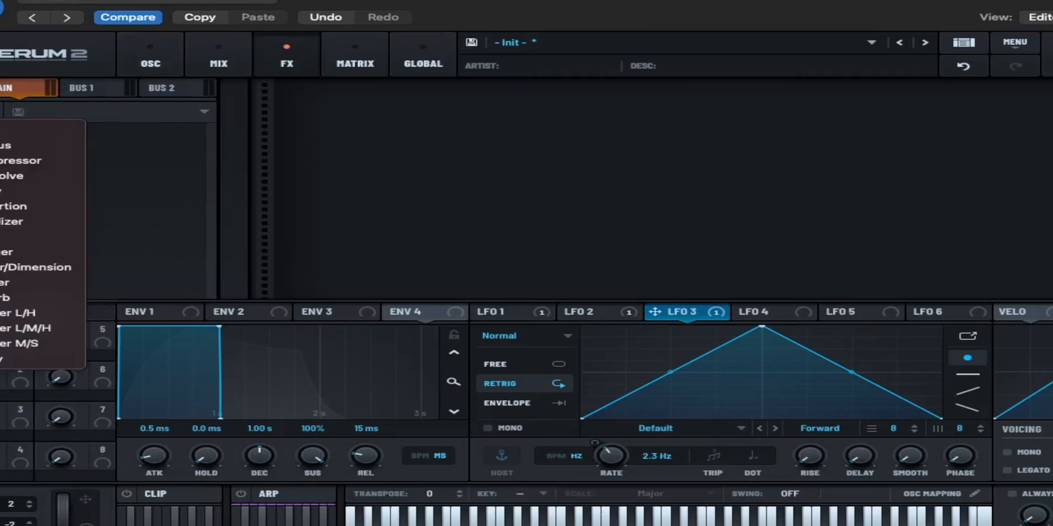
click(38, 268)
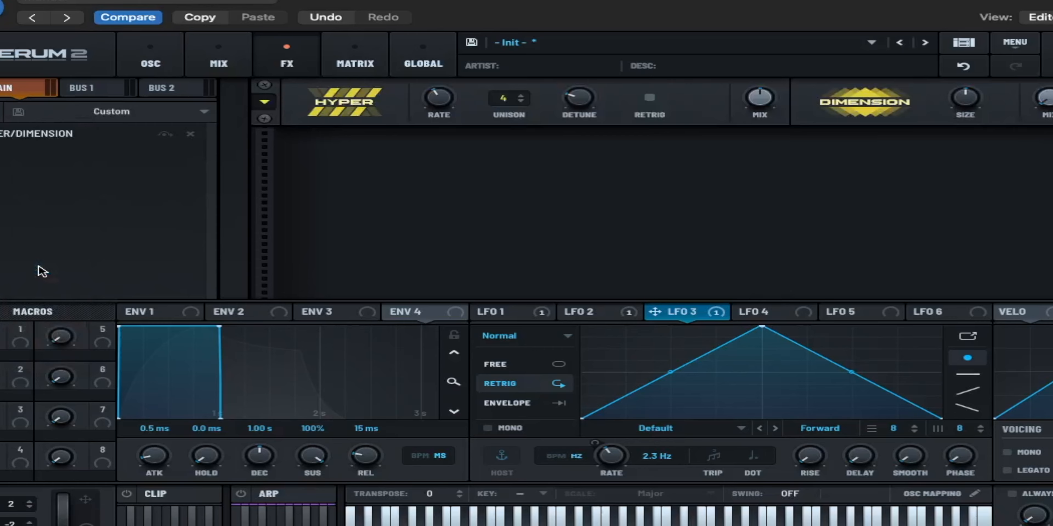
double_click(758, 98)
text(14)
key(Return)
Step: Lower the Dimension effect's size and set its mix to a low value
double_click(952, 98)
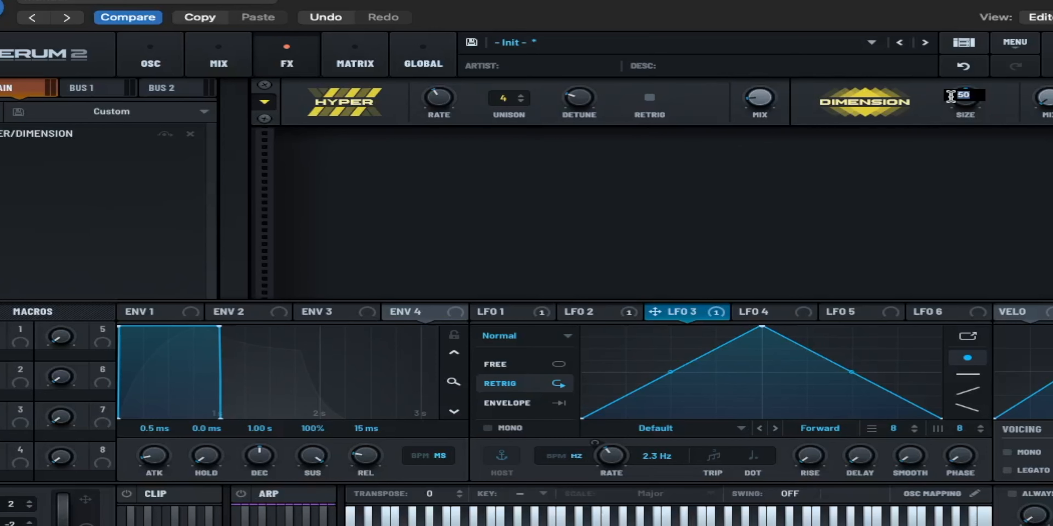
text(1)
key(Return)
double_click(1042, 98)
text(1)
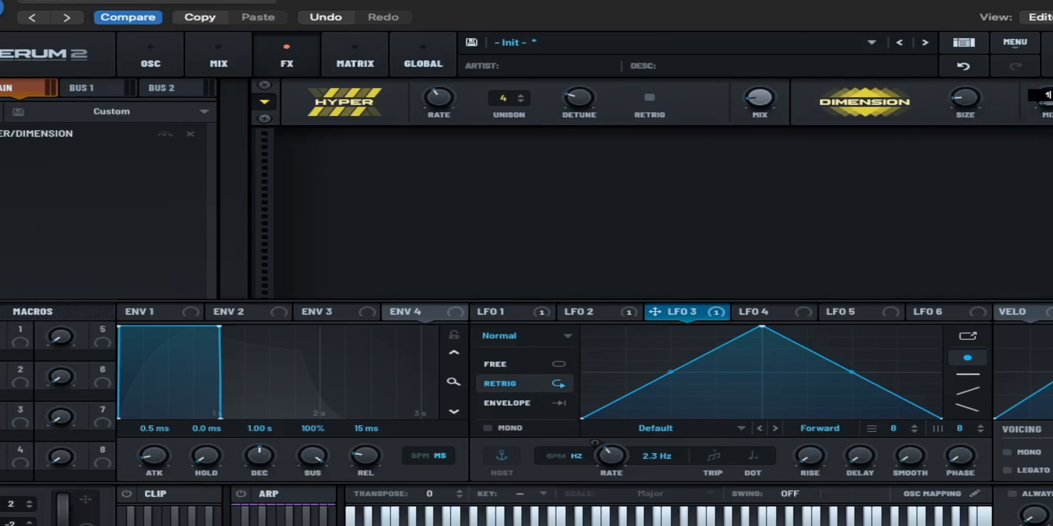
key(Return)
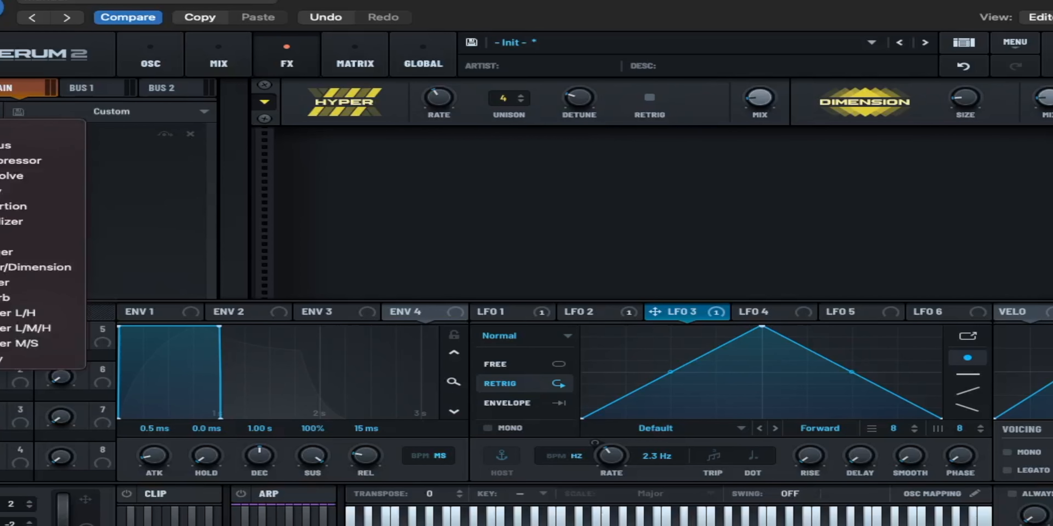
Step: Add a Chorus to the main effects chain, set its LPF to 3428 Hz and adjust its mix
click(36, 147)
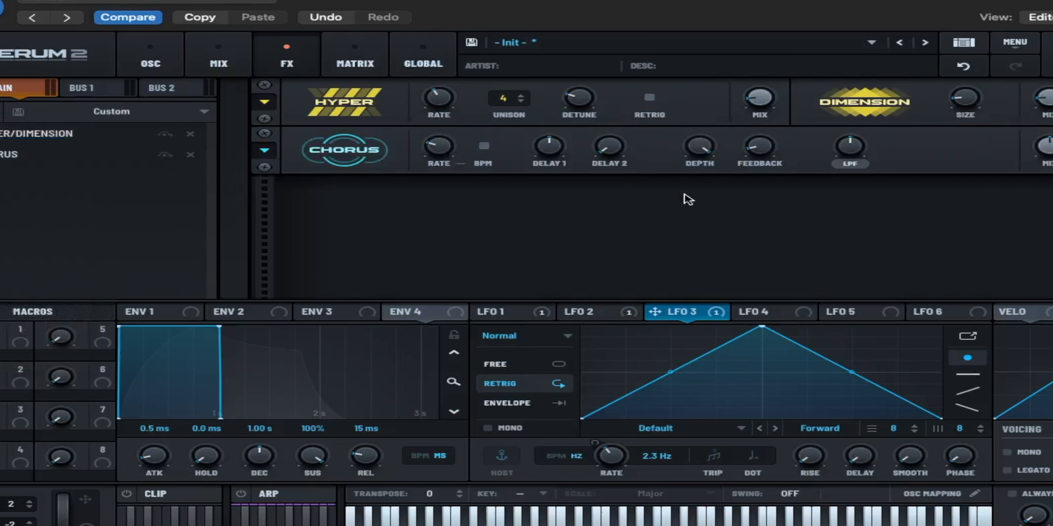
double_click(849, 145)
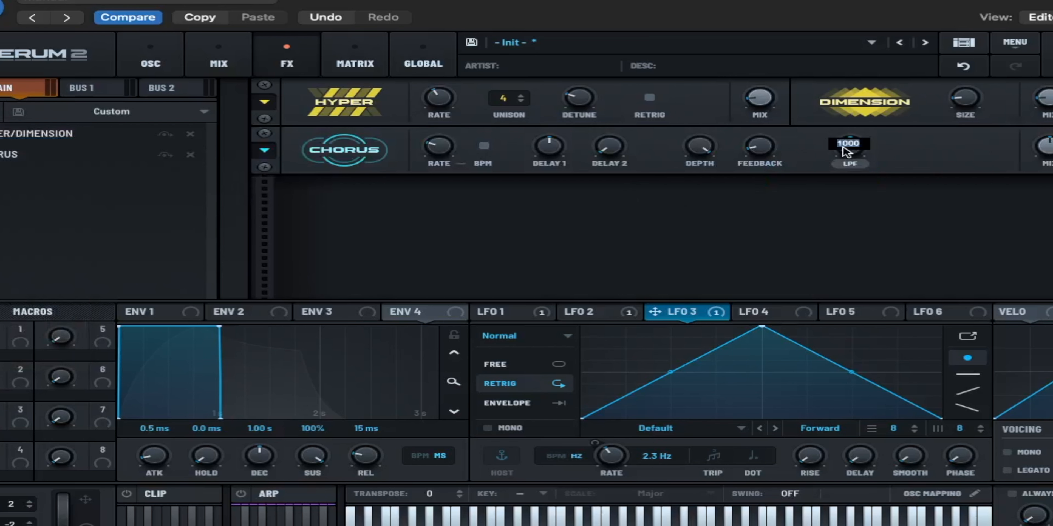
text(3428)
key(Return)
double_click(1045, 146)
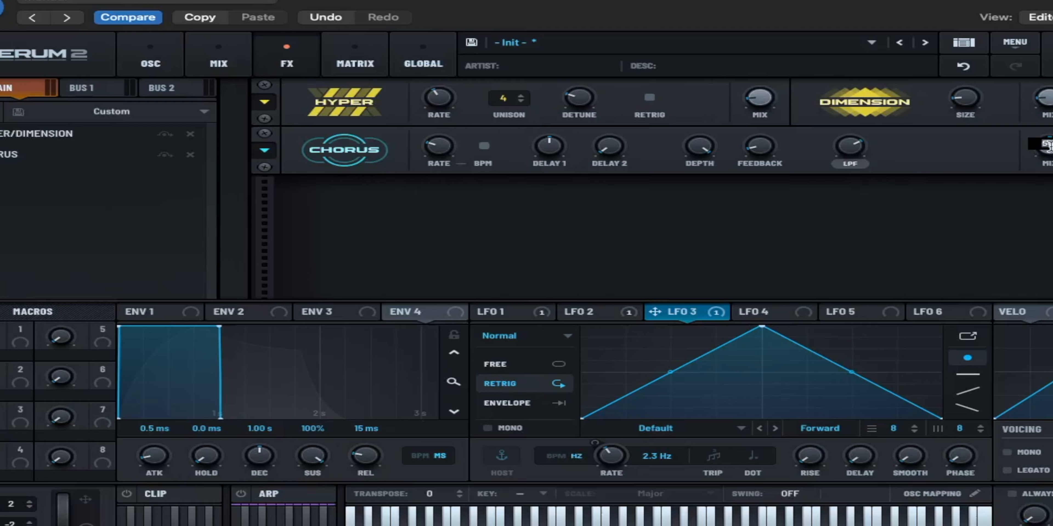
key(Return)
Step: Add a Reverb after the Chorus and set its mix to 1
click(25, 180)
click(33, 298)
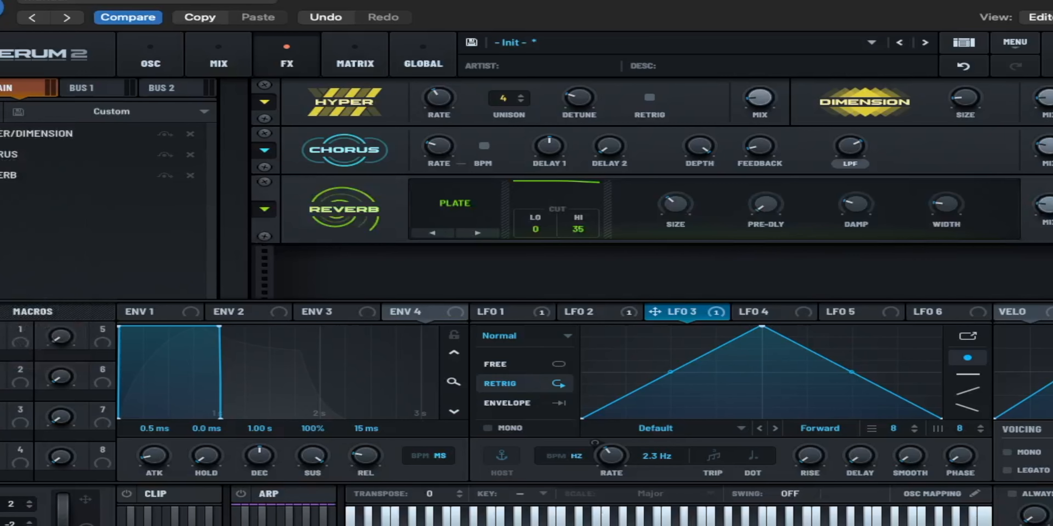
double_click(1047, 204)
text(1)
key(Return)
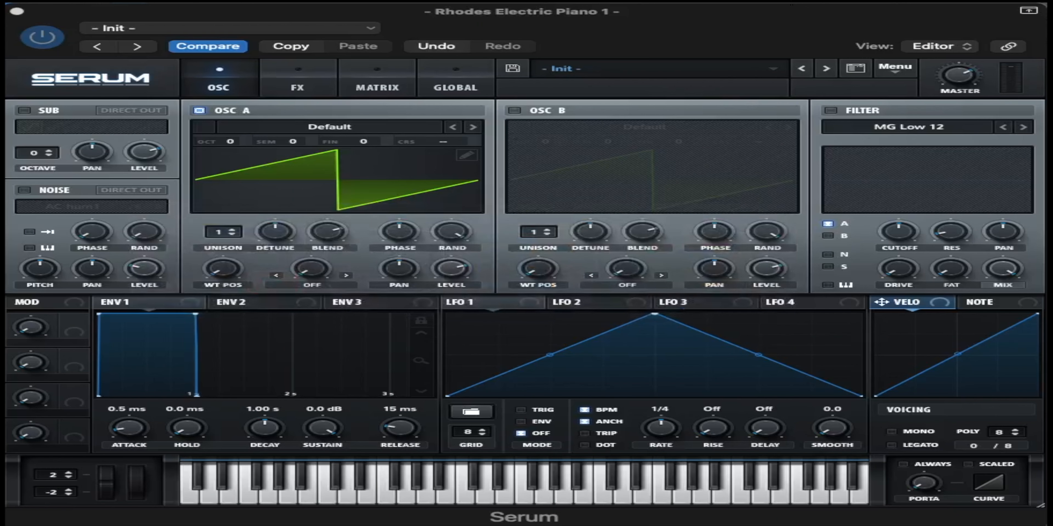
Step: Initialize the preset in Serum and reduce Oscillator A's wavetable to only its first harmonic, at about 99%
click(902, 73)
click(908, 146)
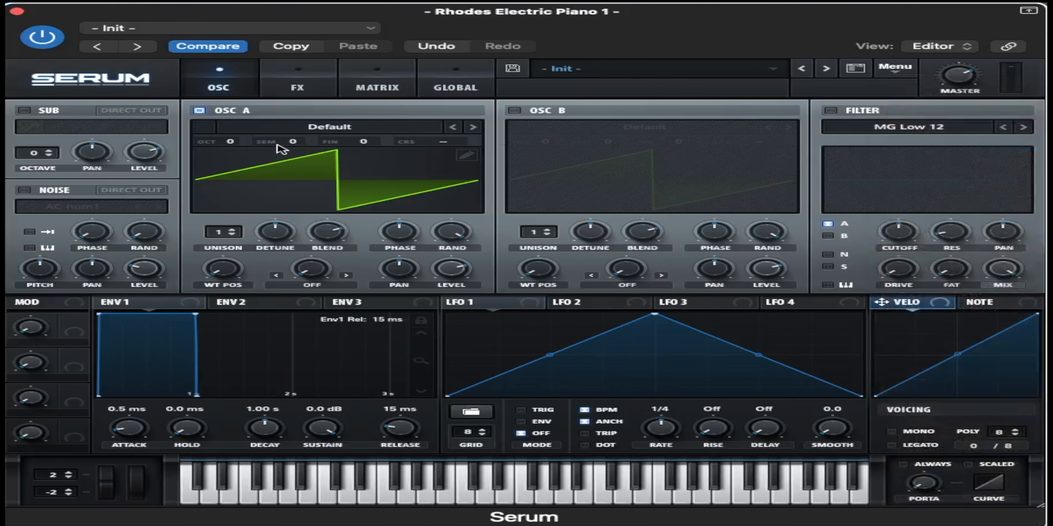
click(466, 155)
drag(102, 171, 966, 180)
click(88, 86)
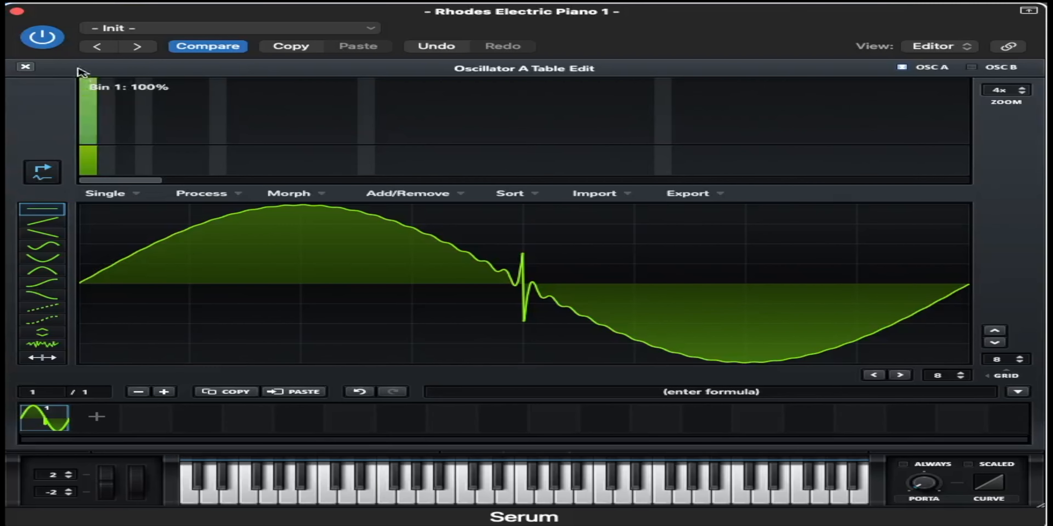
click(85, 84)
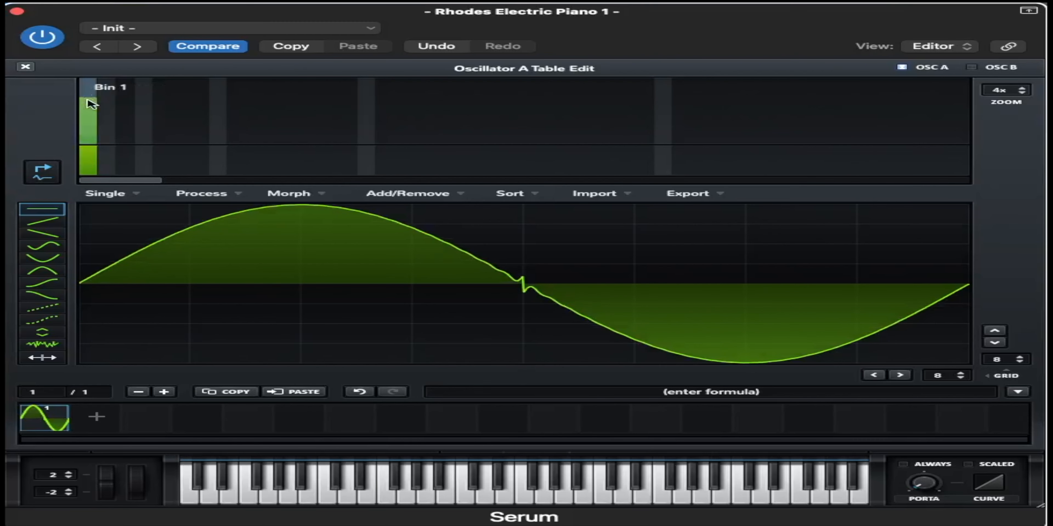
click(89, 100)
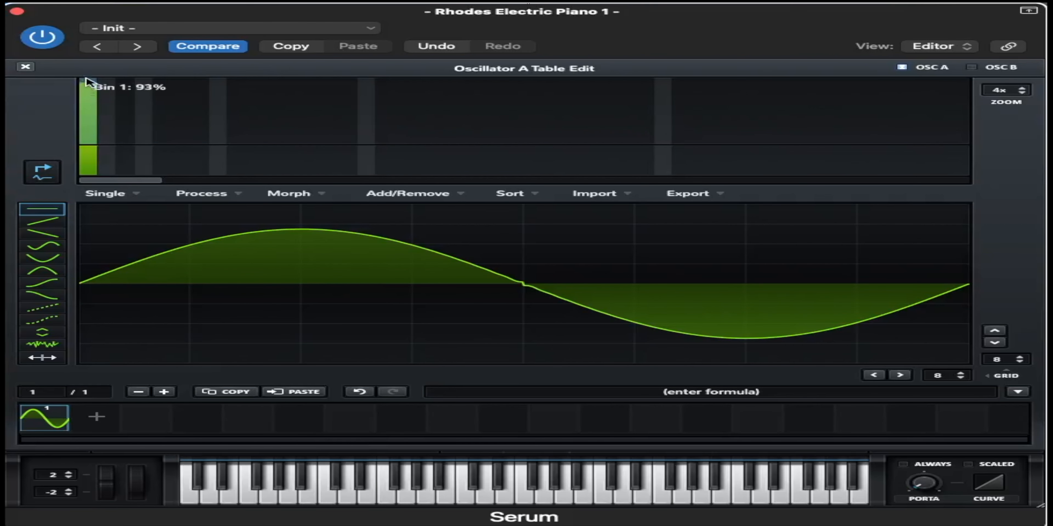
click(86, 79)
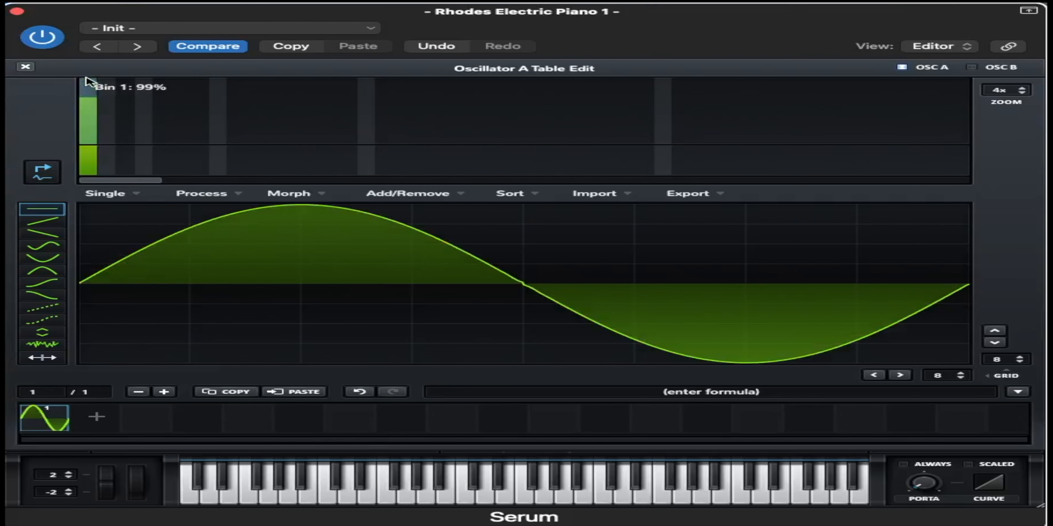
click(26, 66)
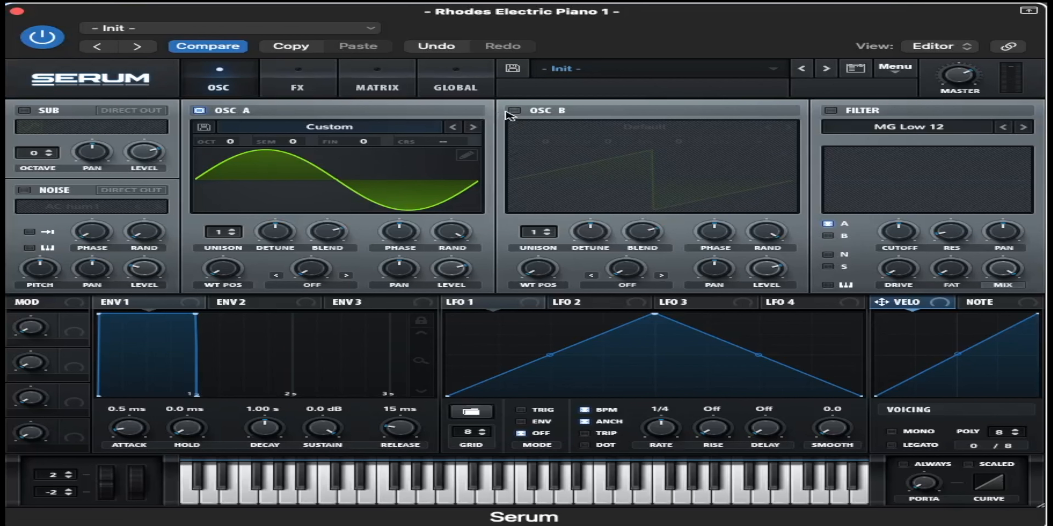
Step: Enable Oscillator B, clear all wavetable harmonics except the first two, and slightly raise the second harmonic
click(514, 111)
click(771, 154)
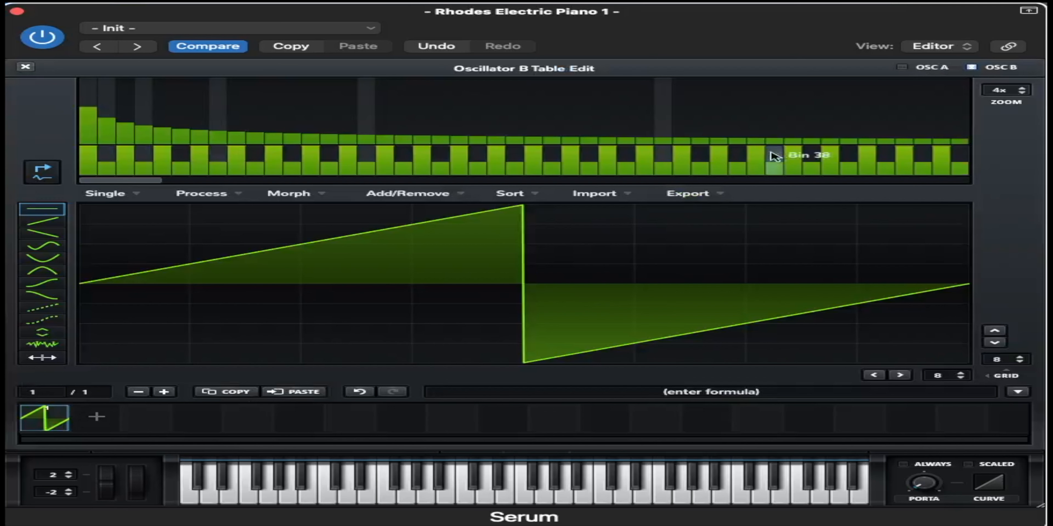
click(123, 143)
mouse_move(135, 146)
mouse_down()
mouse_move(122, 146)
mouse_move(930, 155)
mouse_move(141, 148)
mouse_up()
click(132, 171)
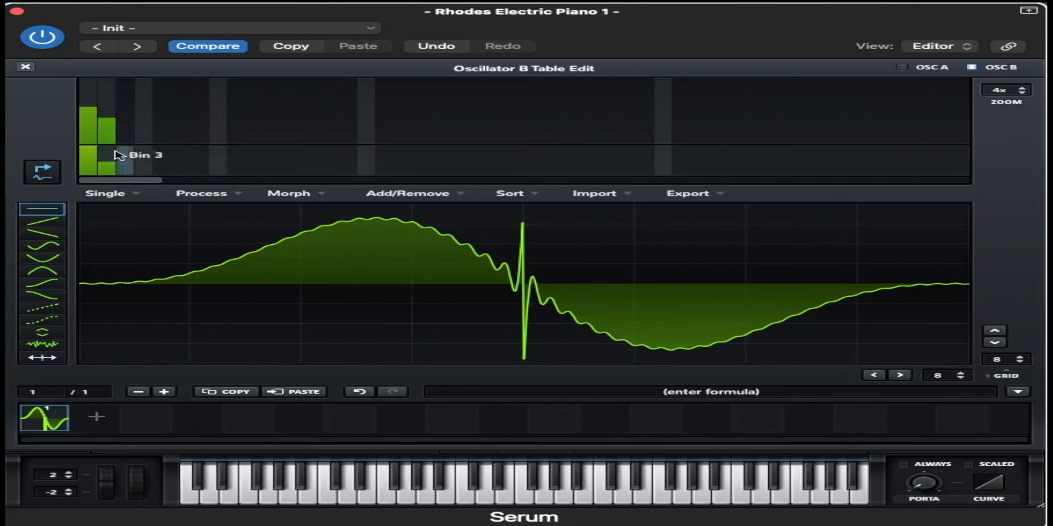
mouse_move(93, 90)
mouse_down()
mouse_move(106, 91)
mouse_move(90, 95)
mouse_move(82, 69)
mouse_move(114, 141)
mouse_move(108, 113)
mouse_move(90, 102)
mouse_move(107, 111)
mouse_up()
click(91, 98)
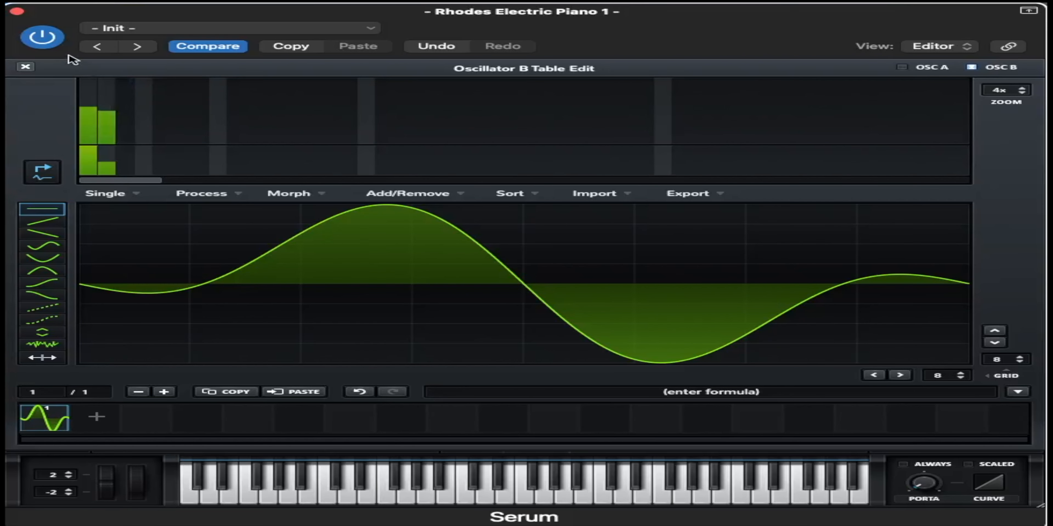
click(25, 66)
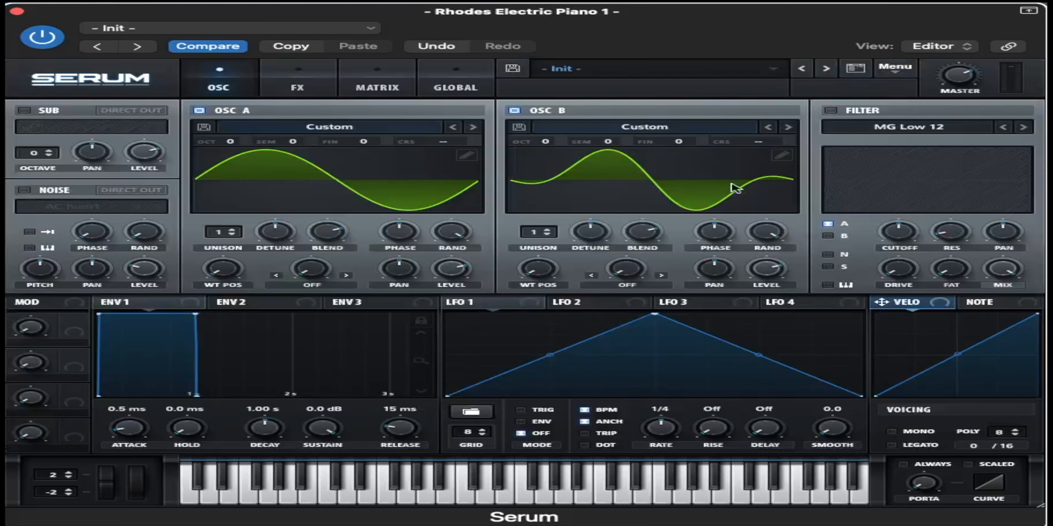
Step: Apply a moderate amount of FM (Noise) warp to Oscillator A and set its unison blend to 70
click(340, 286)
scroll(393, 463, down, 1)
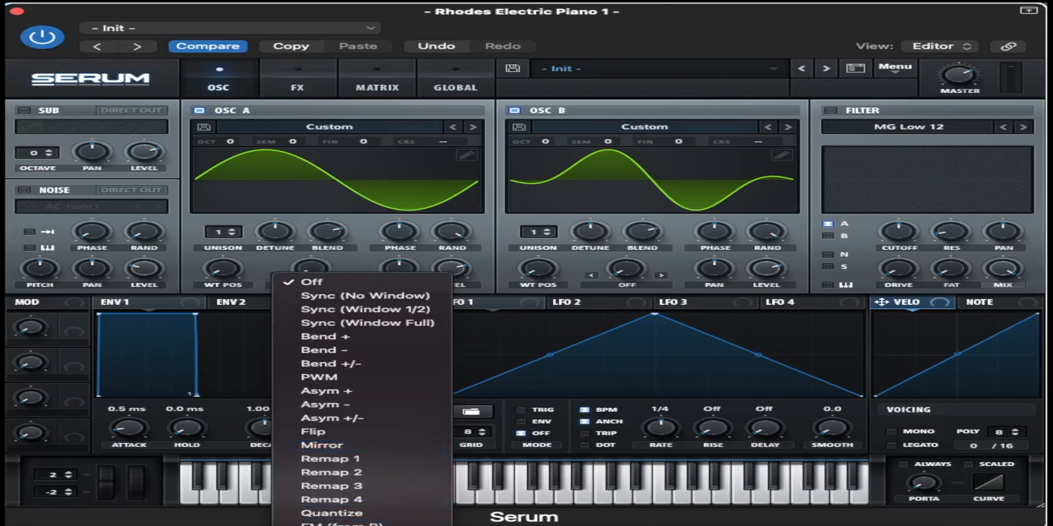
click(342, 524)
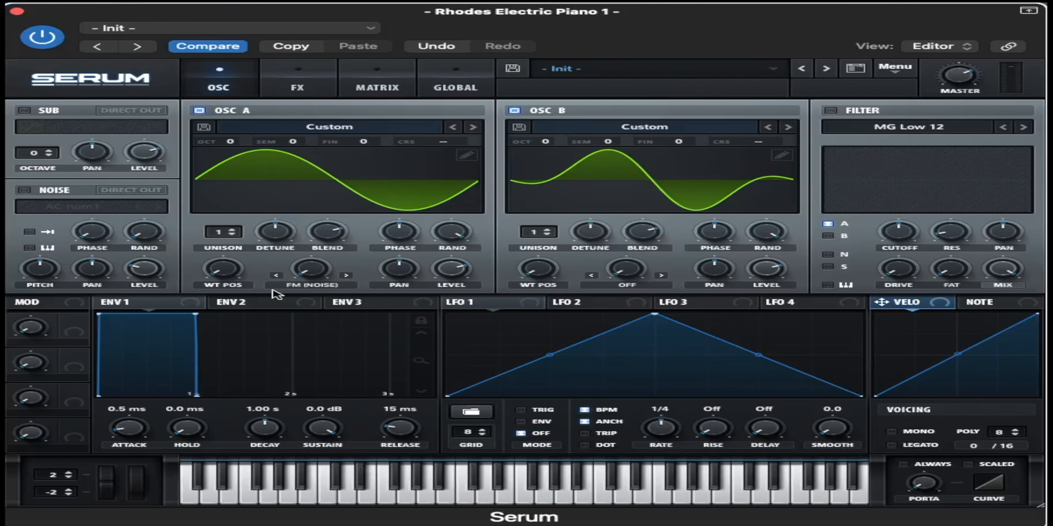
click(316, 270)
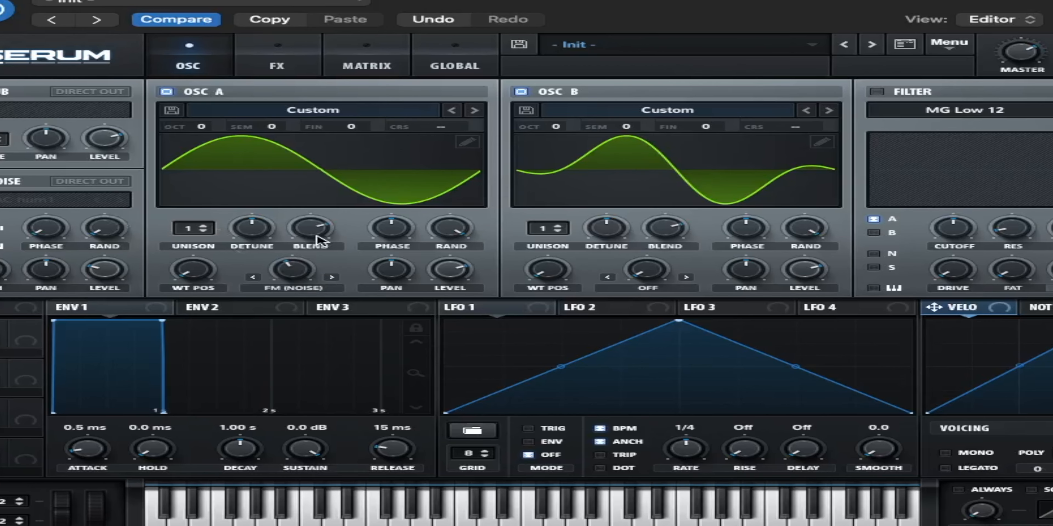
click(317, 237)
text(70)
key(Return)
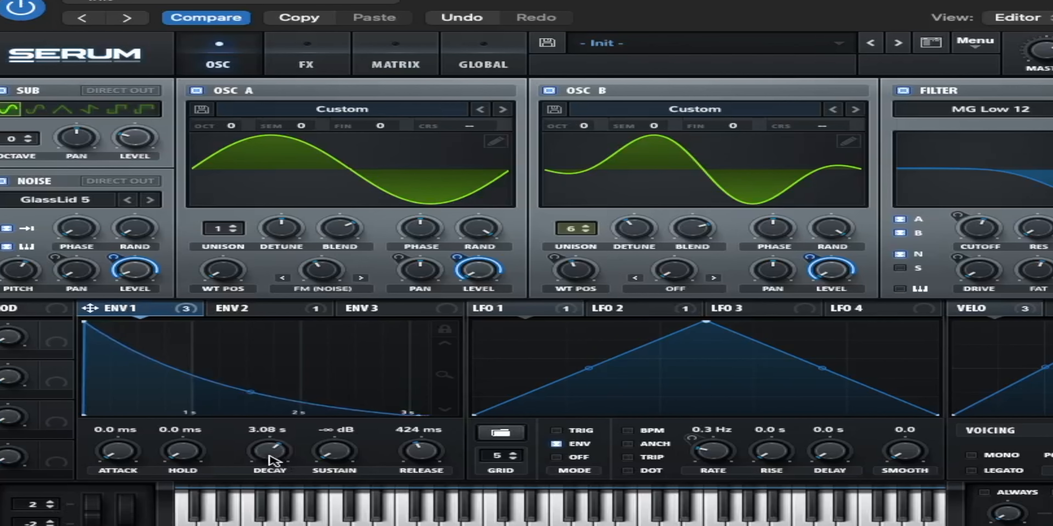
Step: Set Envelope 1 to 0.0 ms attack, 3.0 ms decay, -∞ dB sustain and 424 ms release
double_click(269, 433)
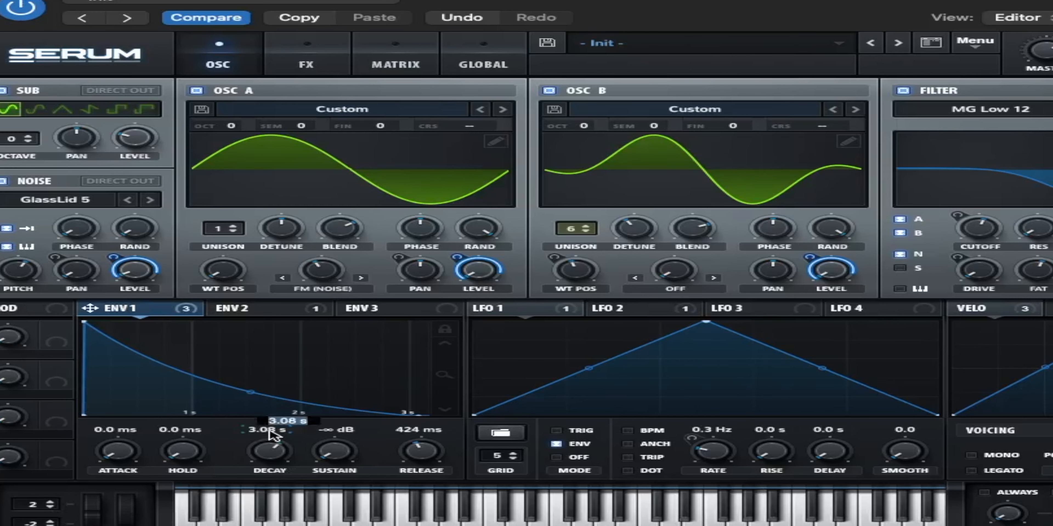
click(290, 421)
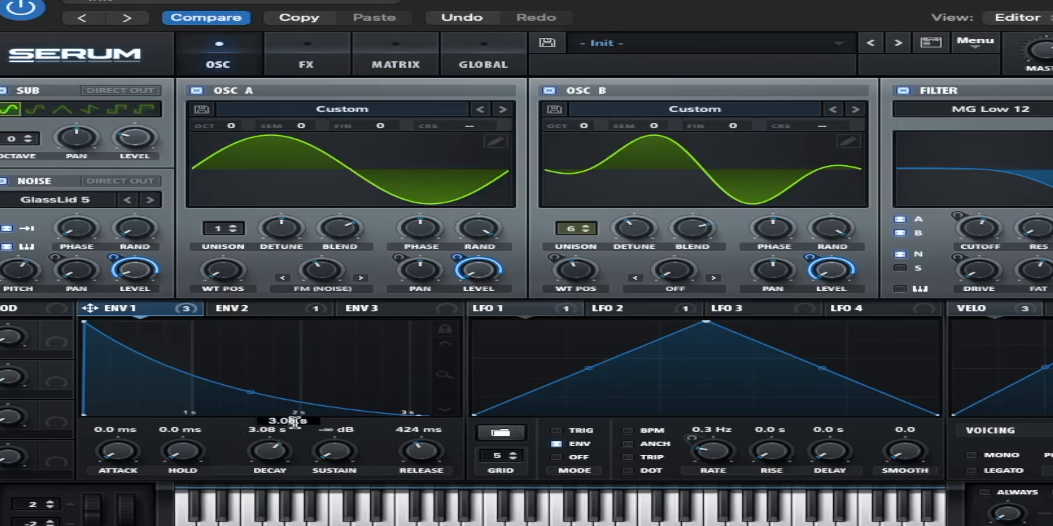
text(4)
key(Return)
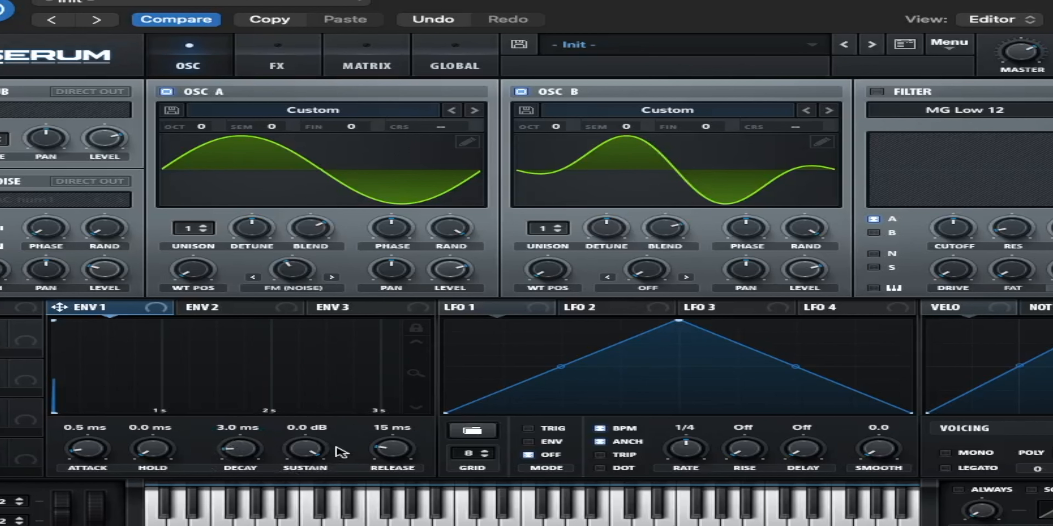
drag(305, 448, 305, 470)
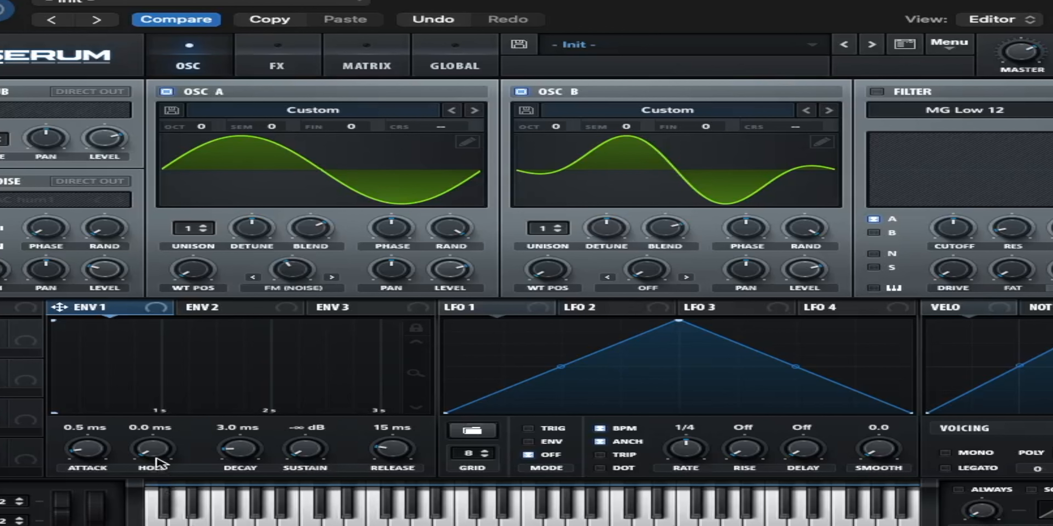
drag(107, 453, 118, 515)
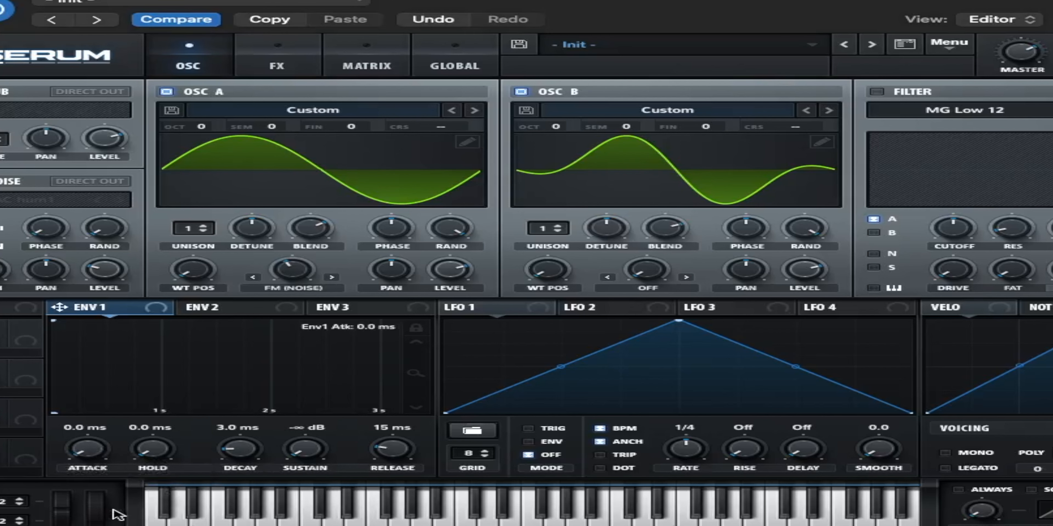
double_click(399, 453)
text(424)
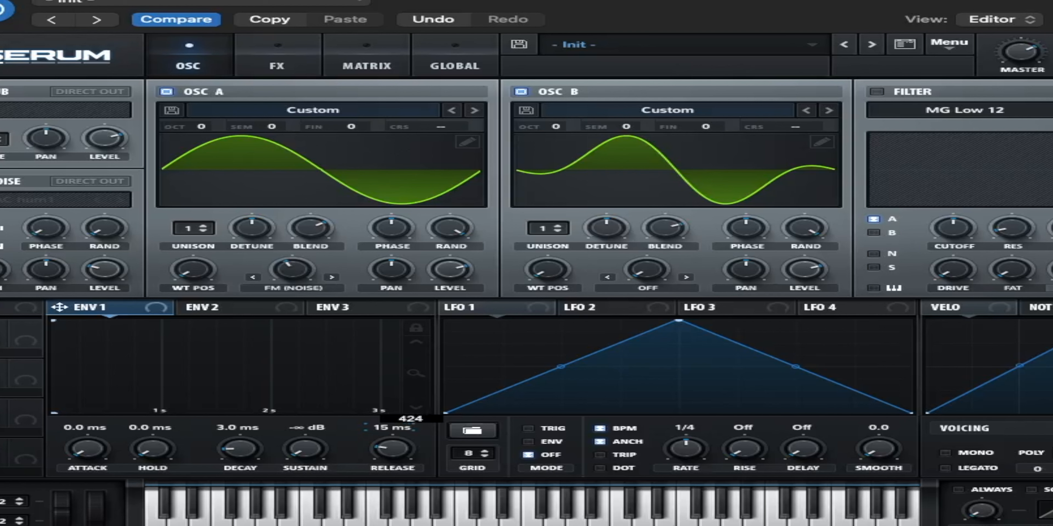
key(Return)
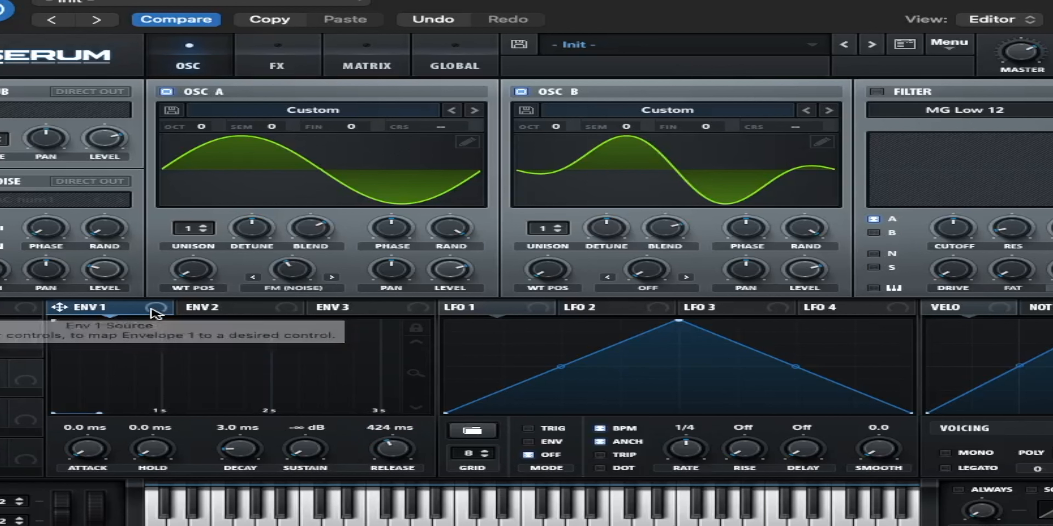
Step: Assign Envelope 1 to the Oscillator A, Oscillator B and Noise levels and adjust the modulation amounts
drag(155, 314, 459, 271)
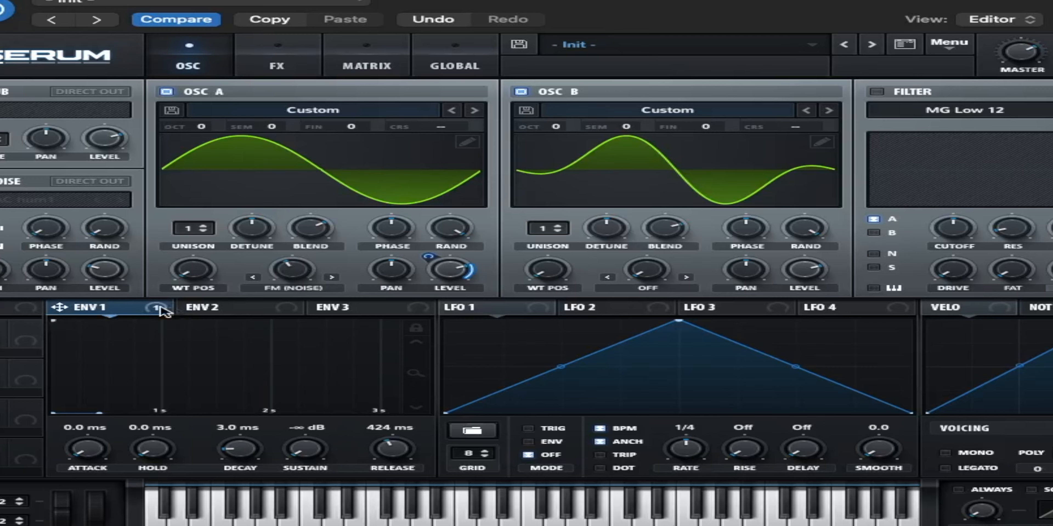
drag(161, 311, 803, 270)
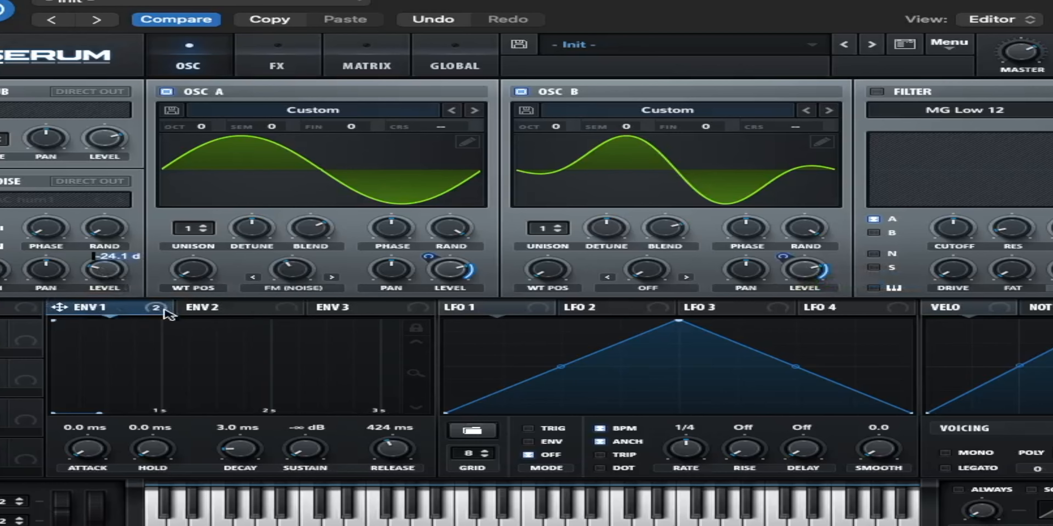
drag(153, 307, 114, 276)
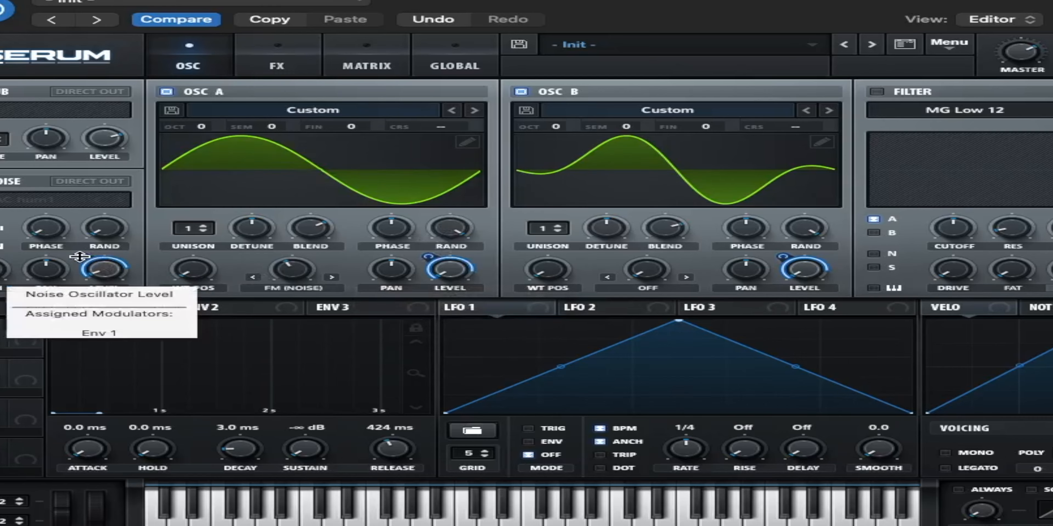
drag(81, 257, 81, 250)
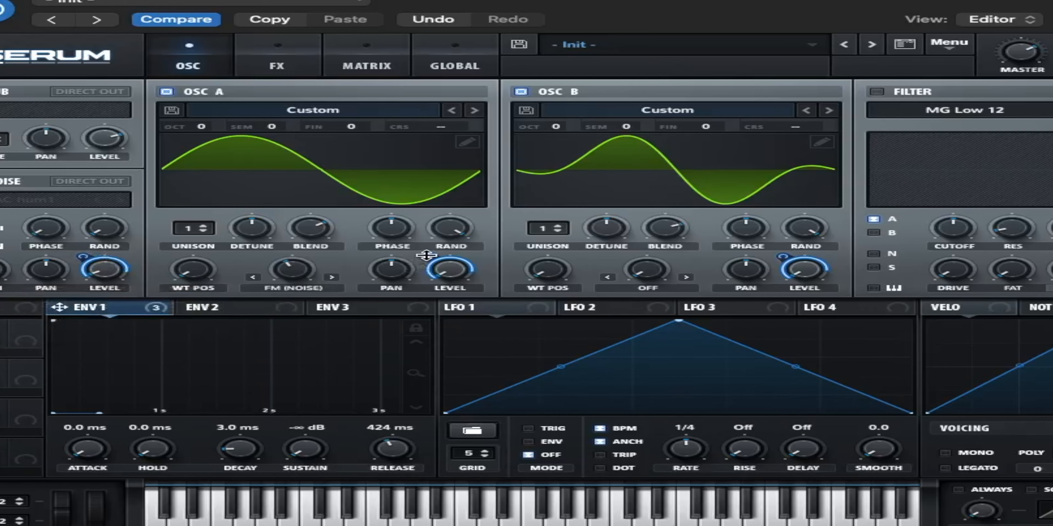
drag(426, 255, 425, 254)
drag(786, 255, 787, 254)
Step: Turn off BPM sync for LFO 1 and set its rate to 0.3 Hz
click(480, 312)
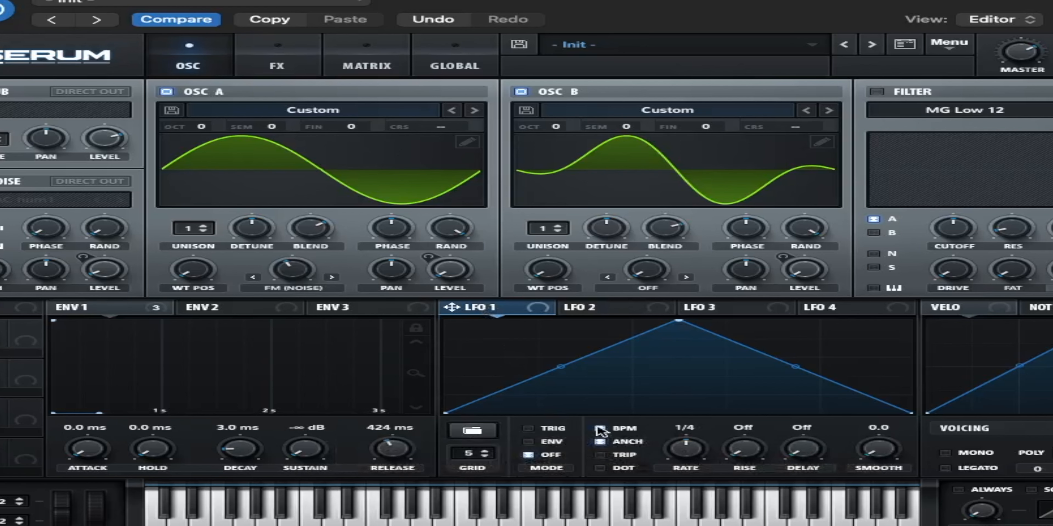
click(600, 429)
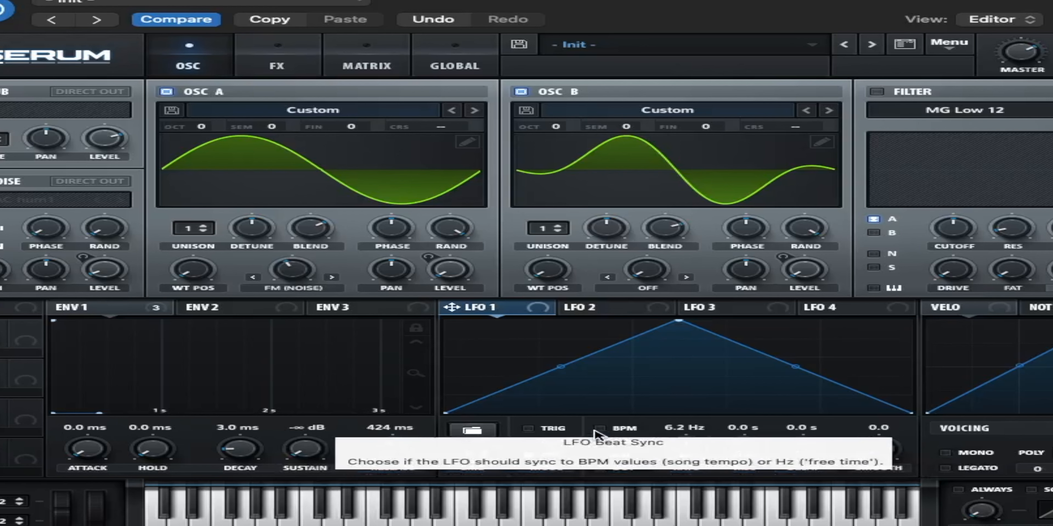
double_click(684, 447)
text(0)
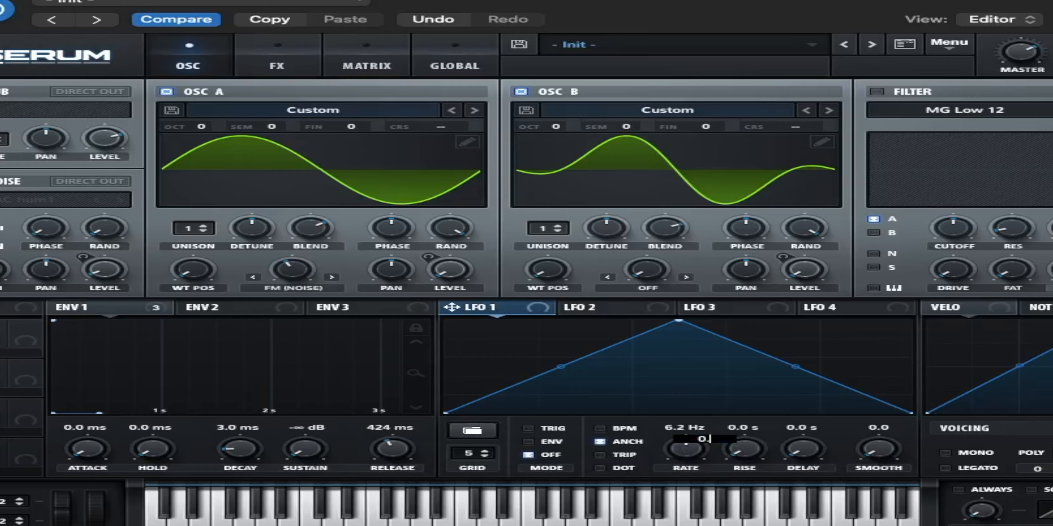
text(.3)
key(Return)
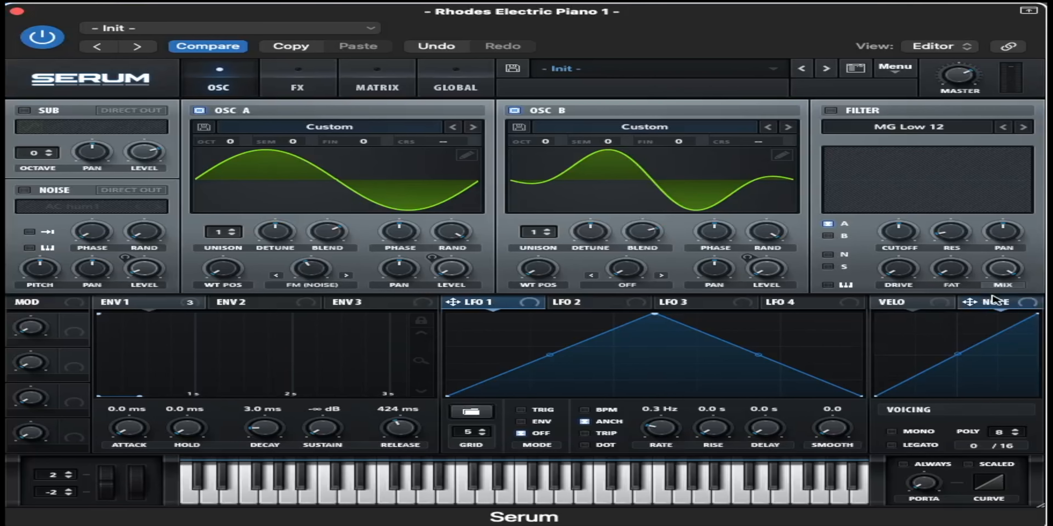
Step: Assign Note as a modulation source to the LFO 1 rate and adjust the modulation amount
click(1044, 306)
drag(1029, 306, 653, 431)
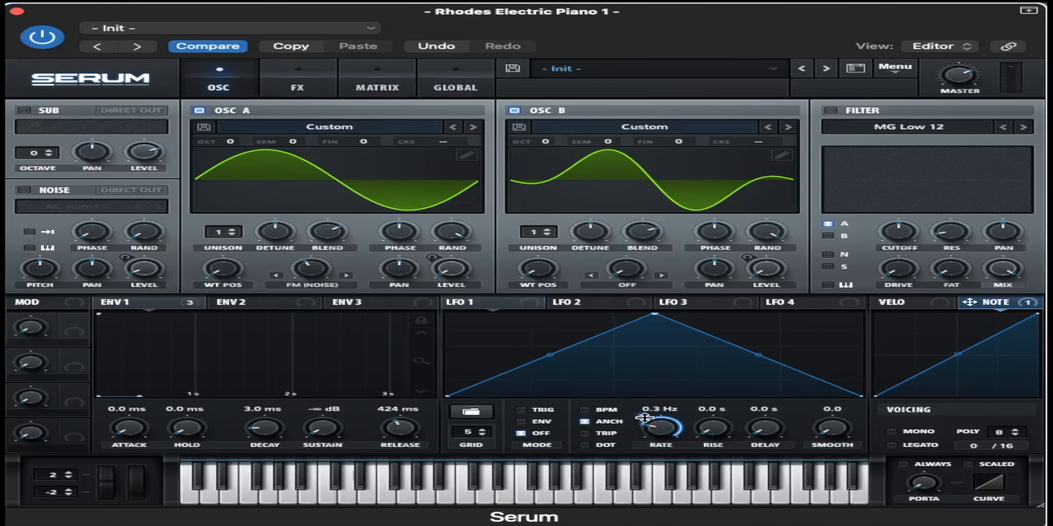
right_click(645, 417)
key(Escape)
drag(643, 416, 662, 454)
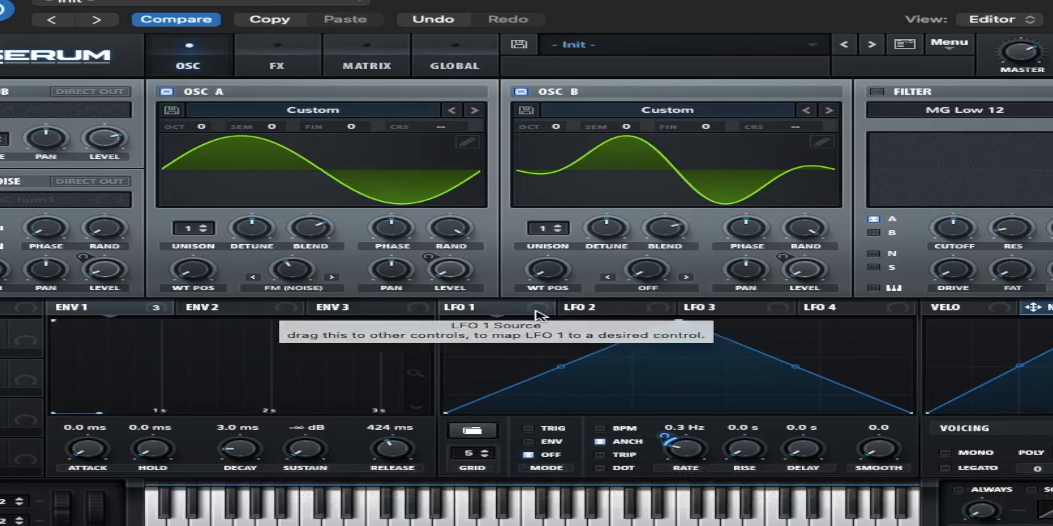
Step: Assign LFO 1 to Oscillator A's pan and LFO 2 to its level, adjusting the level modulation amount
drag(536, 309, 369, 263)
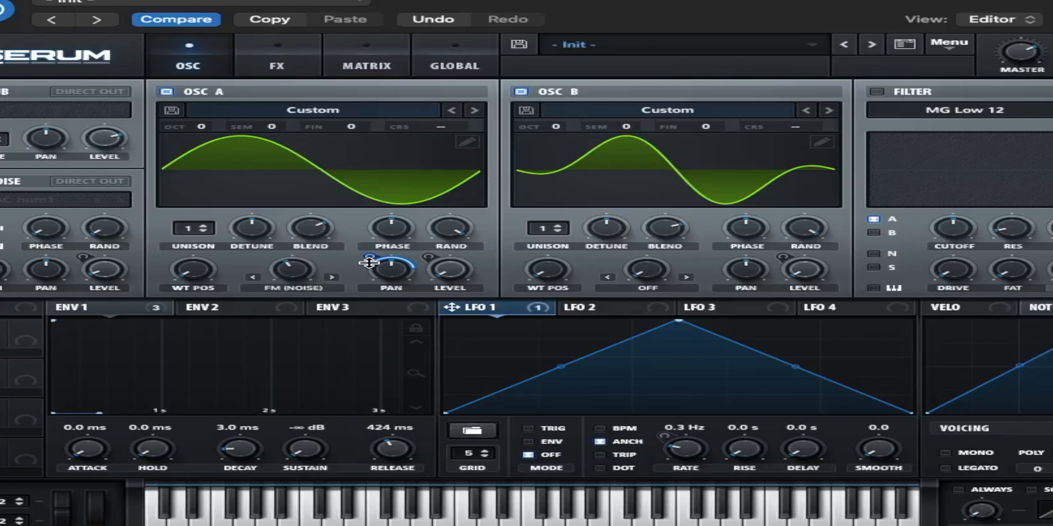
click(598, 313)
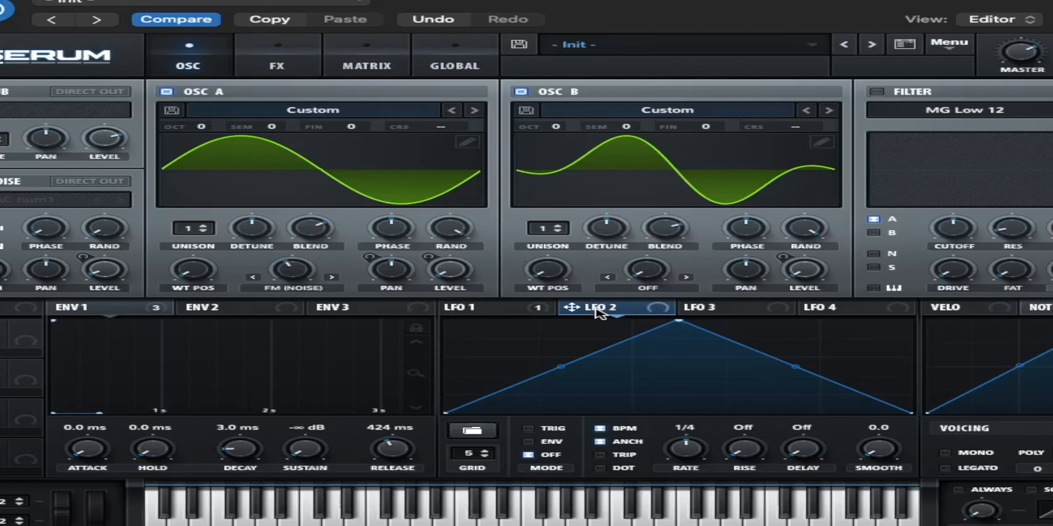
drag(657, 314, 450, 275)
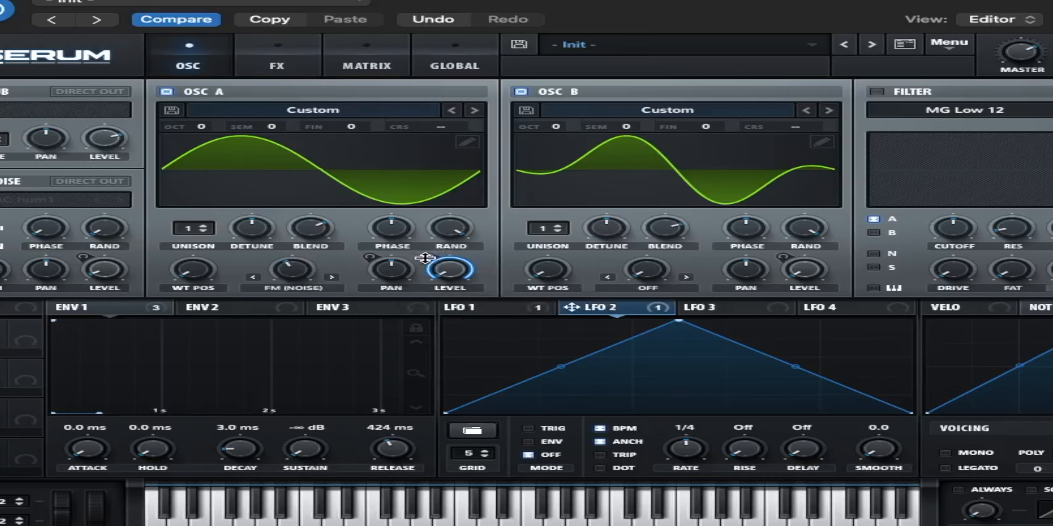
drag(425, 258, 433, 336)
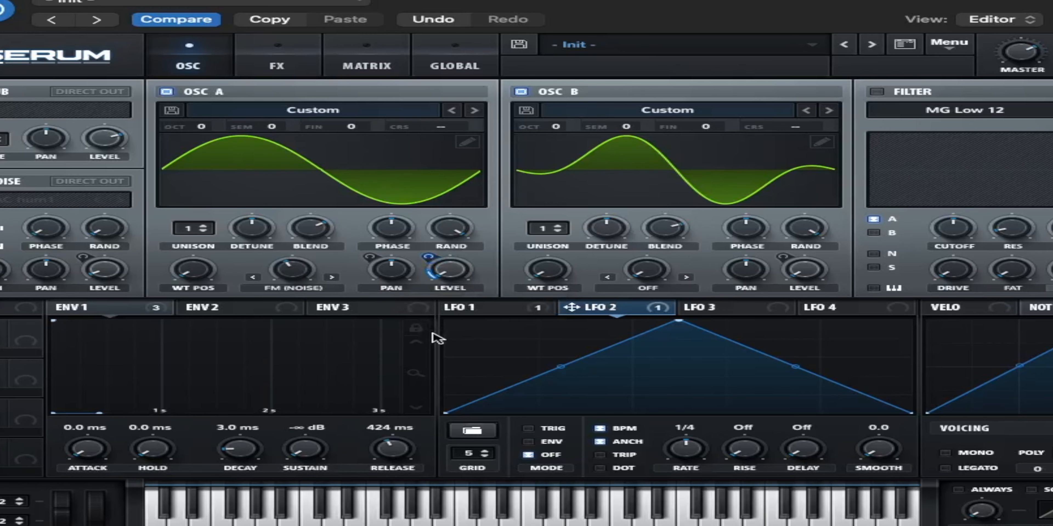
mouse_move(424, 254)
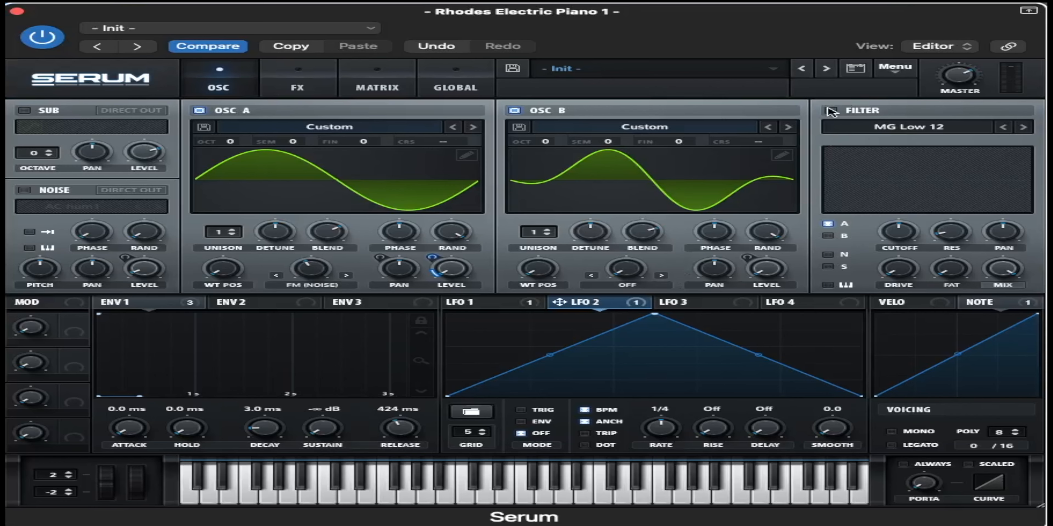
Step: Enable the MG Low 12 filter, lowering its resonance and setting the cutoff to 668 Hz
click(830, 111)
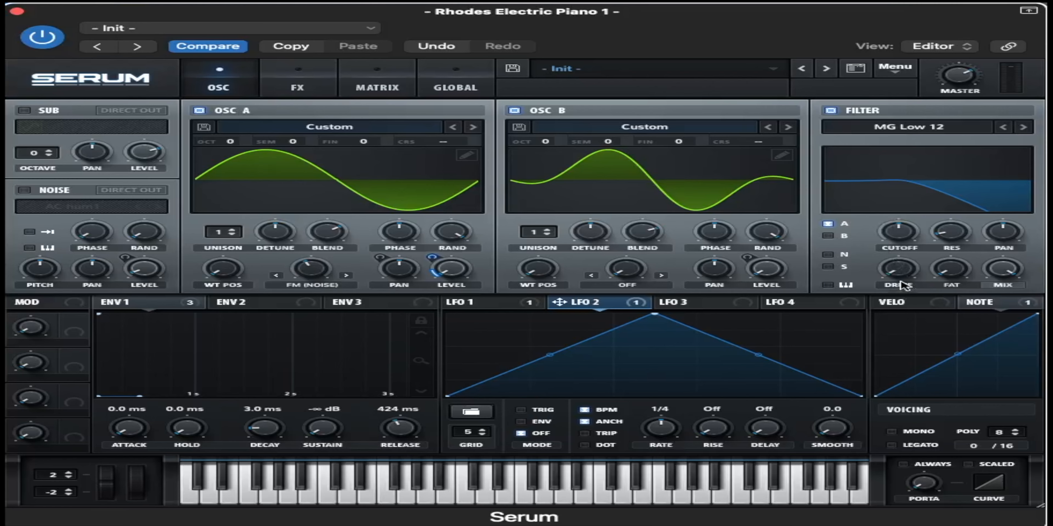
mouse_move(899, 284)
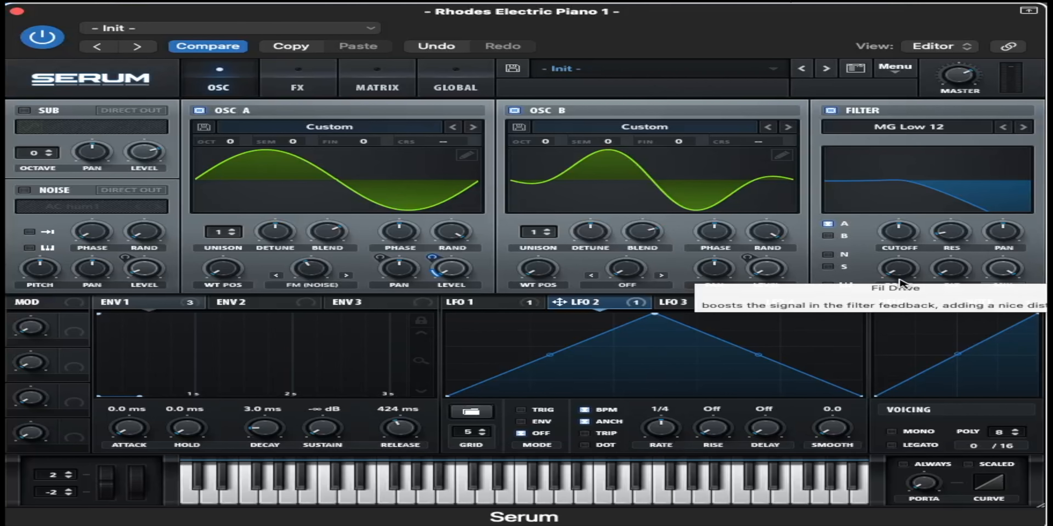
click(948, 235)
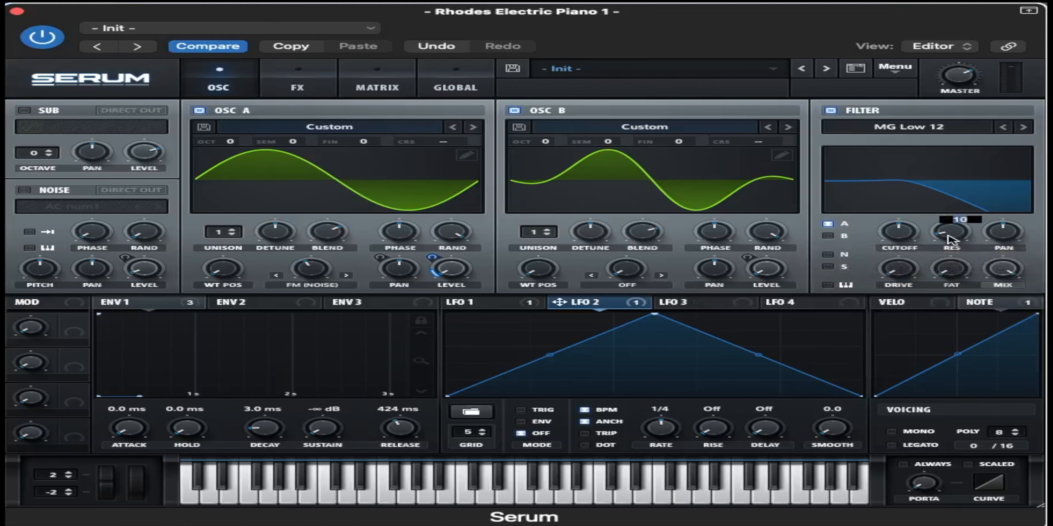
drag(948, 239, 948, 254)
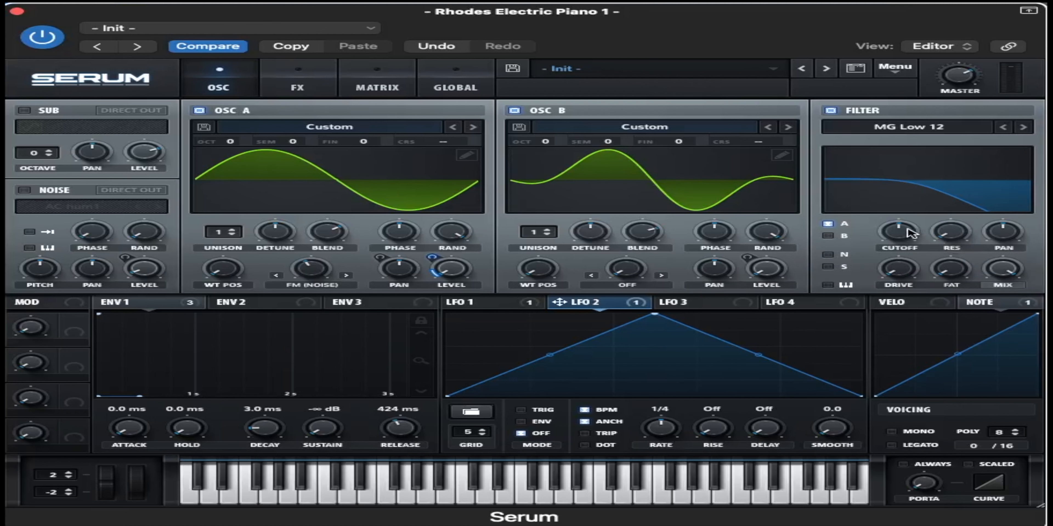
mouse_move(907, 230)
text(668)
key(Return)
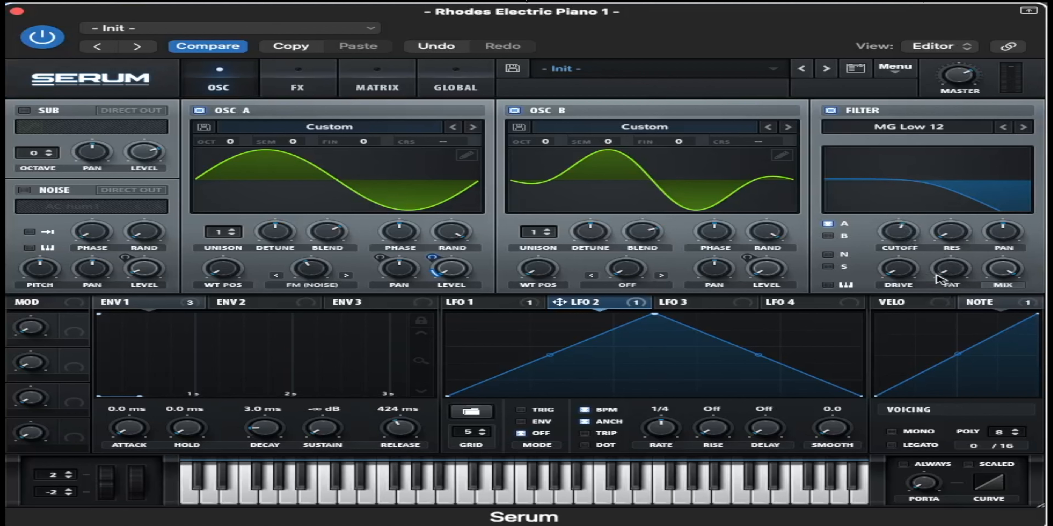
Step: Raise the filter's Fat amount and route Oscillator B and Noise through the filter
double_click(943, 280)
key(Return)
click(828, 236)
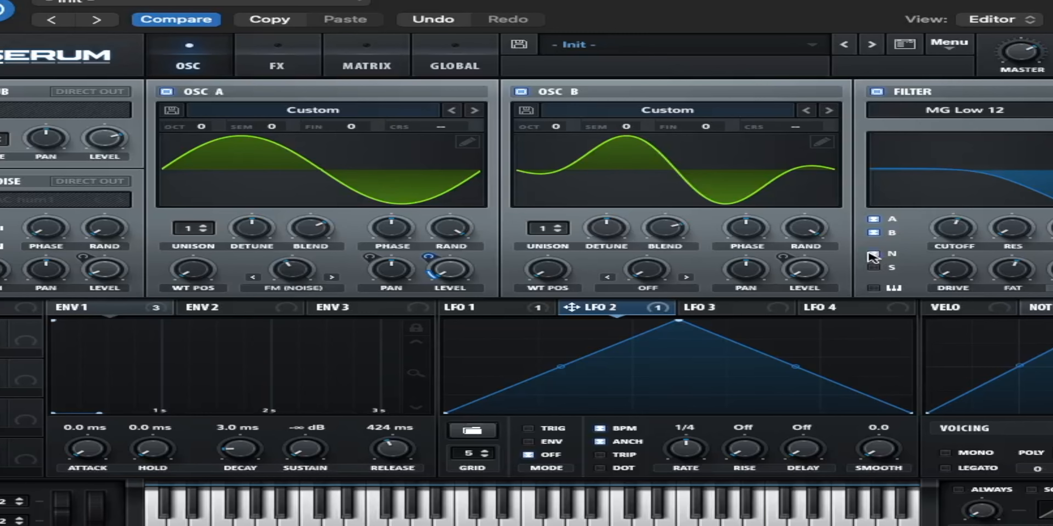
click(873, 254)
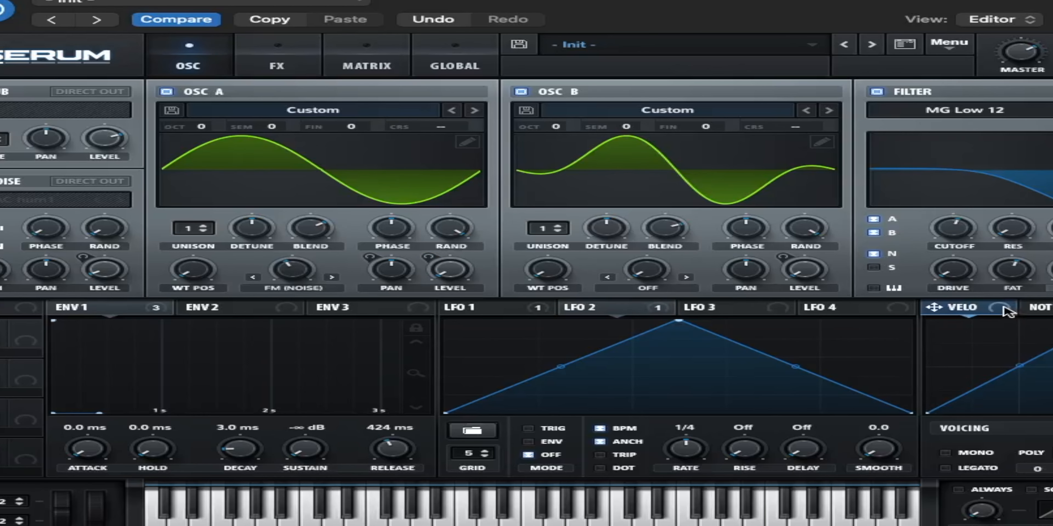
Step: Assign Velocity to the filter's drive and cutoff with positive modulation amounts
drag(1005, 312, 912, 299)
drag(911, 304, 931, 240)
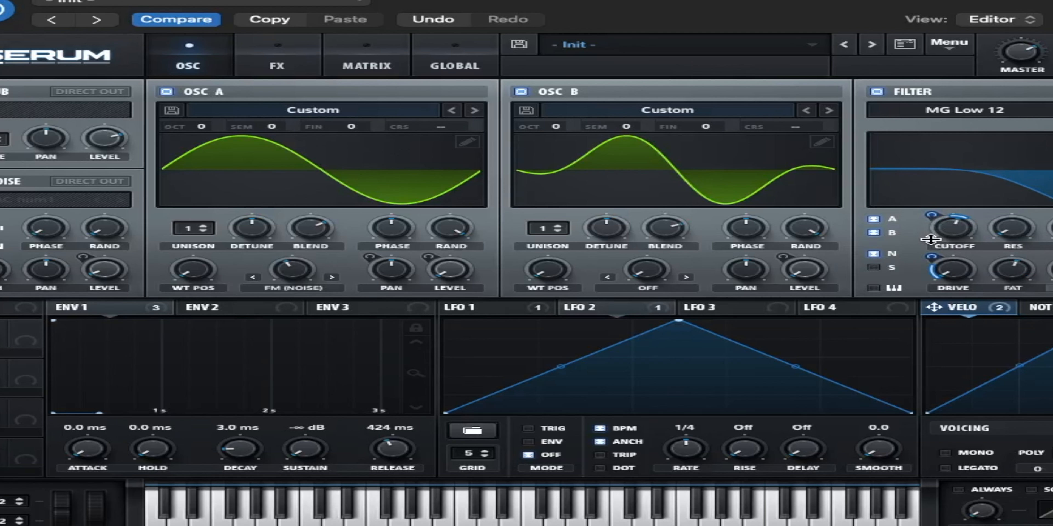
Step: Set Oscillator B to 6 unison voices with a detune of 0.15
double_click(540, 227)
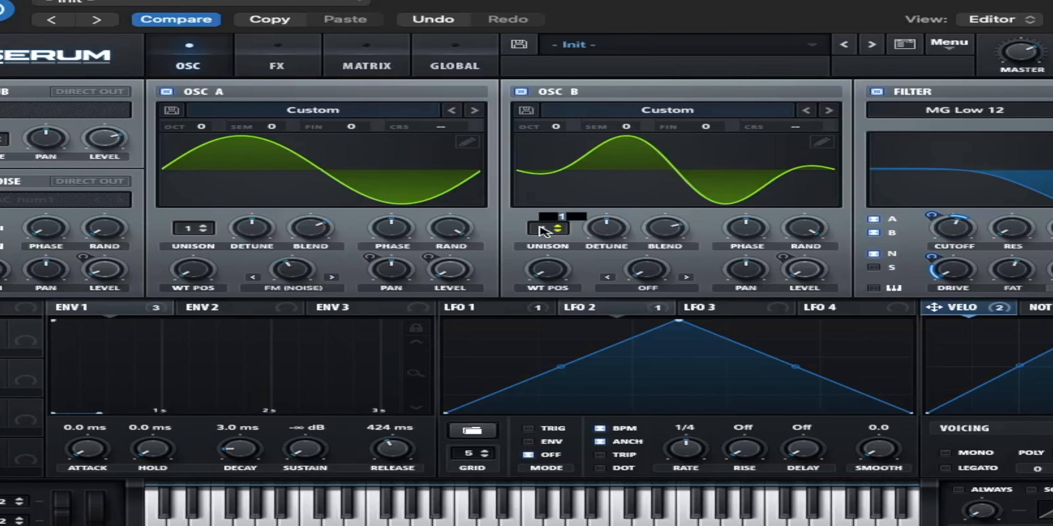
text(6)
key(Return)
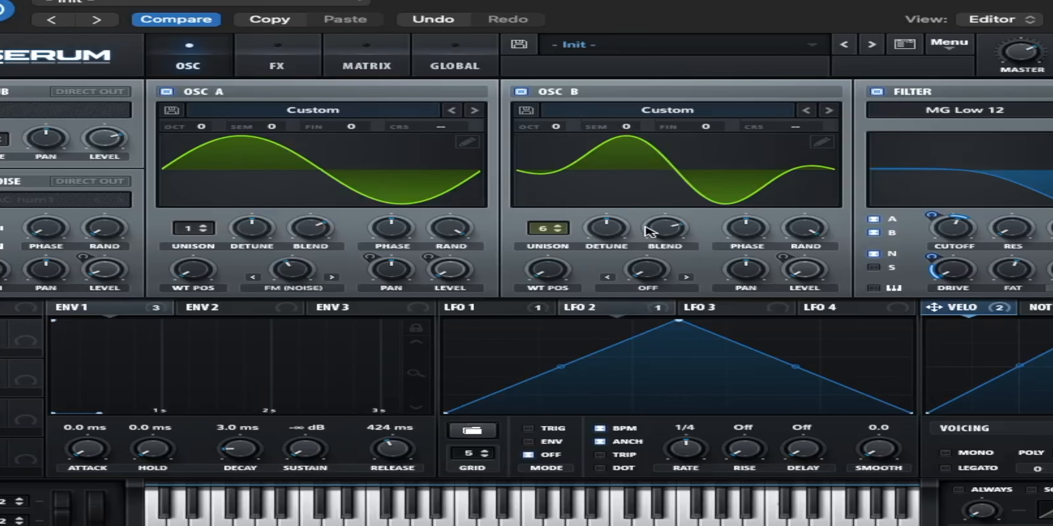
double_click(606, 229)
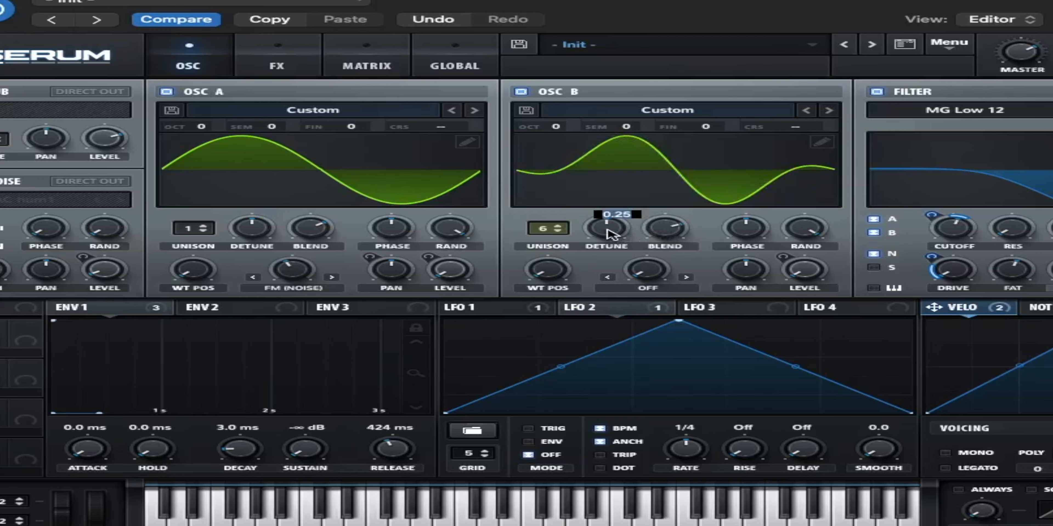
text(0.15)
key(Return)
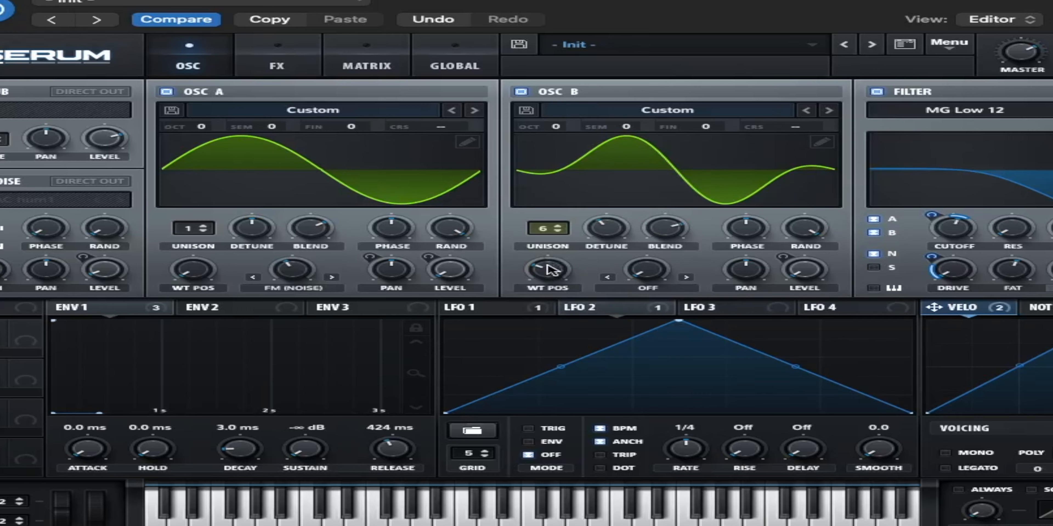
Step: Adjust Oscillator B's wavetable position and assign Velocity to modulate it
drag(550, 269, 550, 250)
mouse_move(1001, 314)
drag(978, 312, 525, 263)
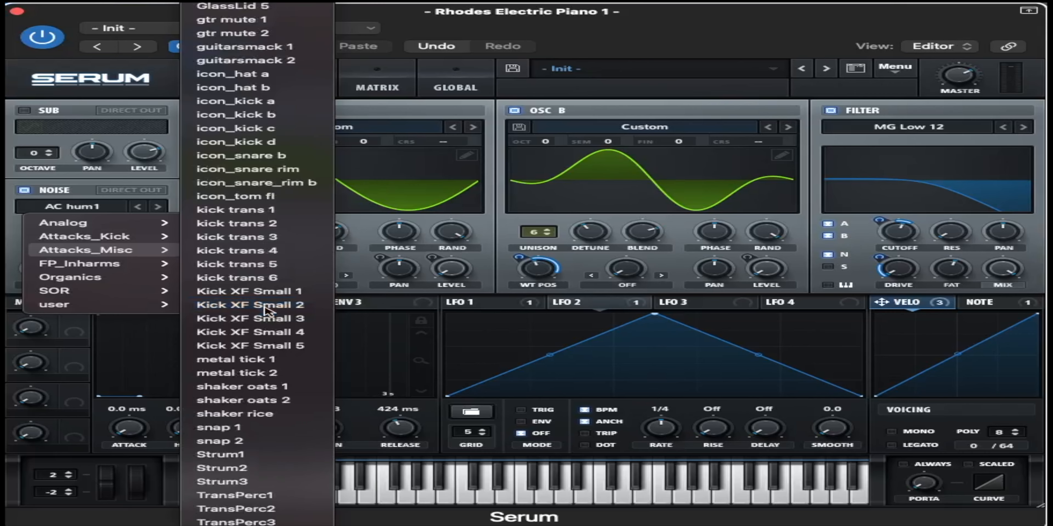
Step: Load the GlassLid 5 noise sample from Attacks_Misc and enable the sub oscillator with its level at 25
click(269, 7)
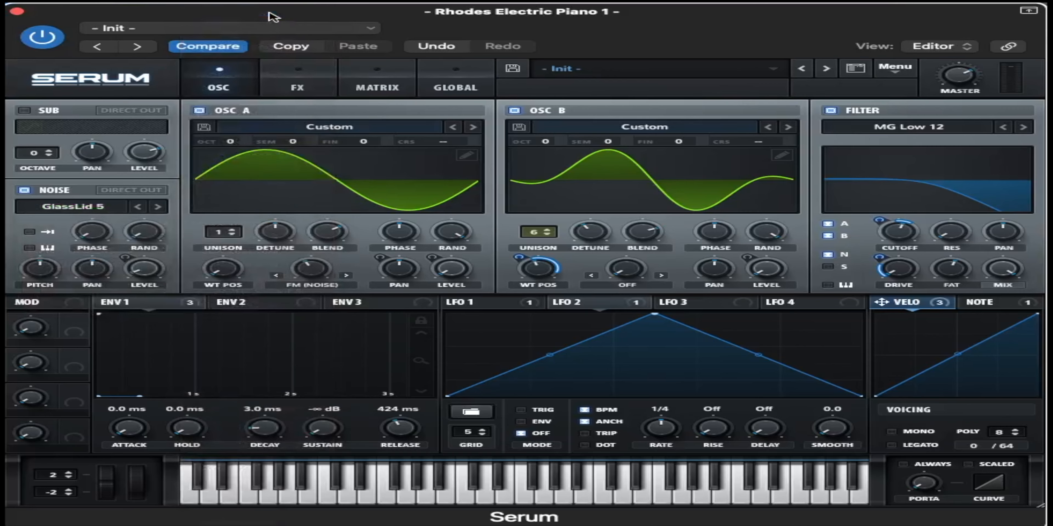
click(23, 111)
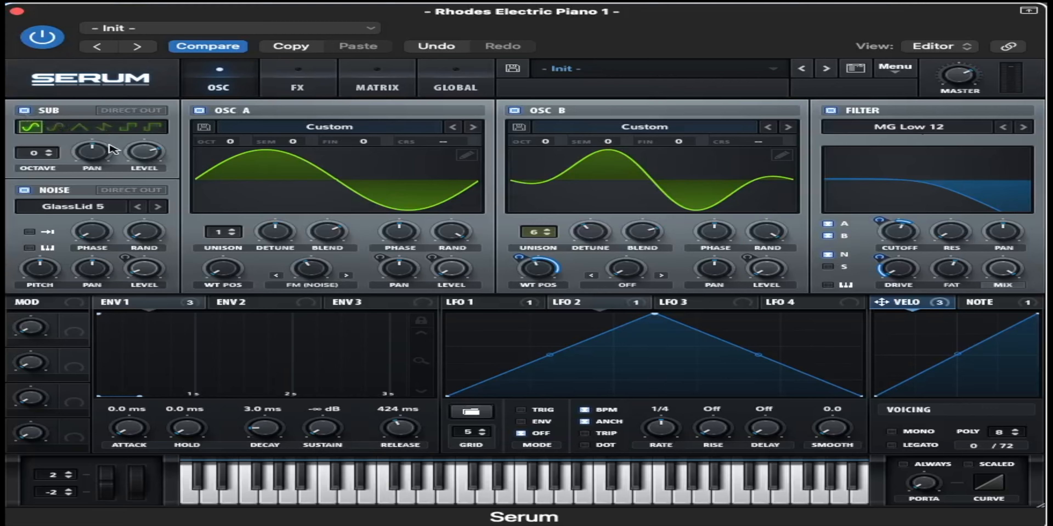
double_click(146, 154)
text(25)
key(Return)
Step: Adjust the noise oscillator's pan and pitch, and toggle its one-shot playback option
double_click(93, 268)
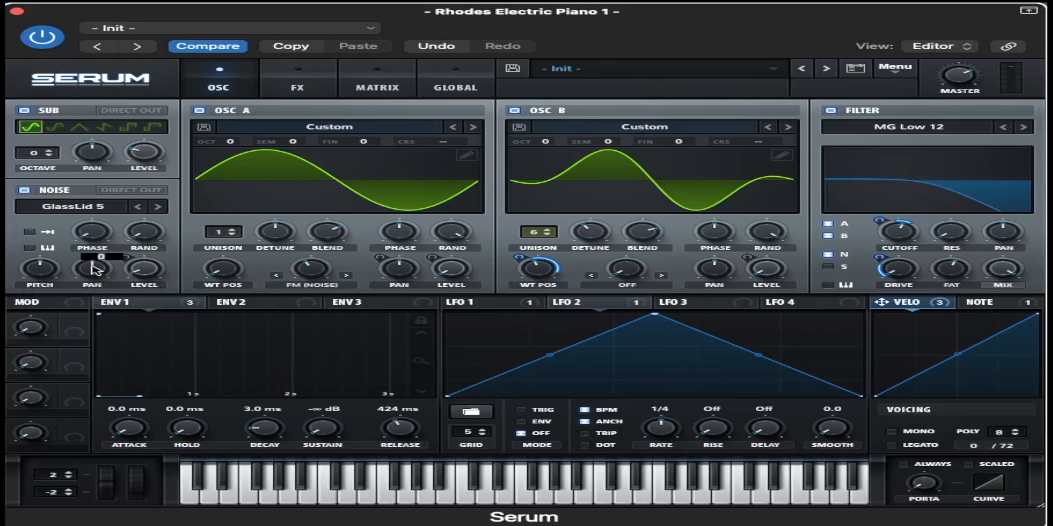
drag(93, 268, 89, 348)
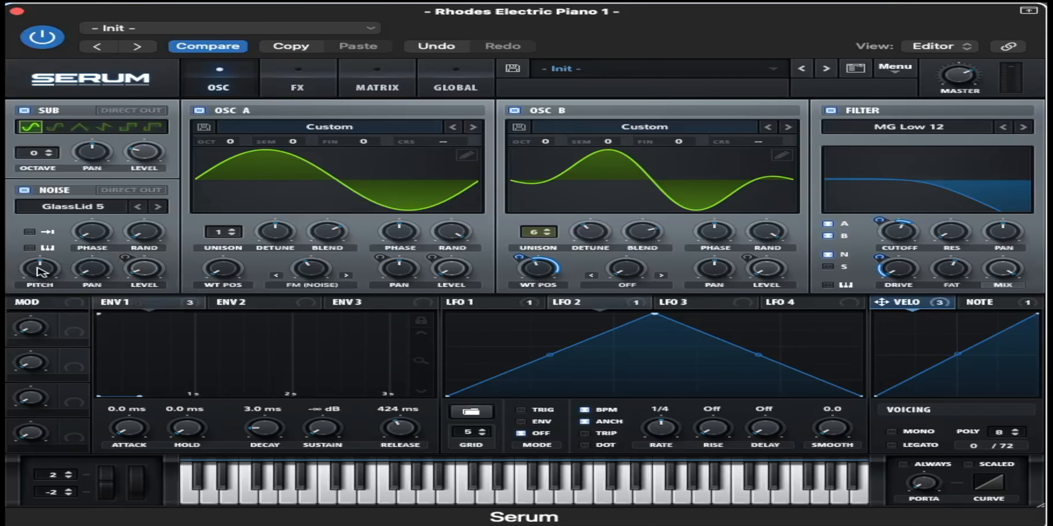
drag(39, 272, 36, 255)
click(30, 232)
mouse_move(38, 270)
drag(38, 269, 40, 260)
Step: Add a Tube distortion effect with its filter set to Post and its mix at 50
click(297, 84)
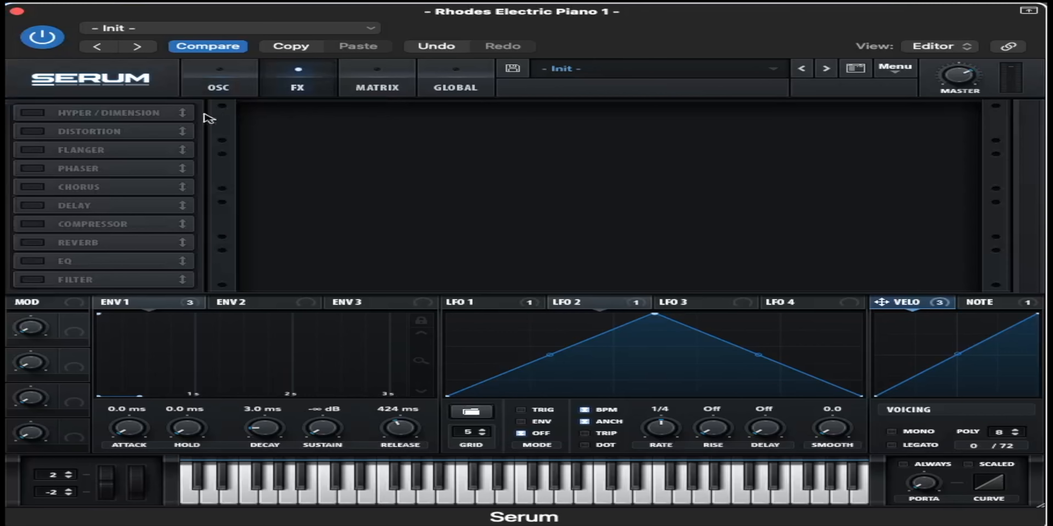
click(33, 131)
click(508, 136)
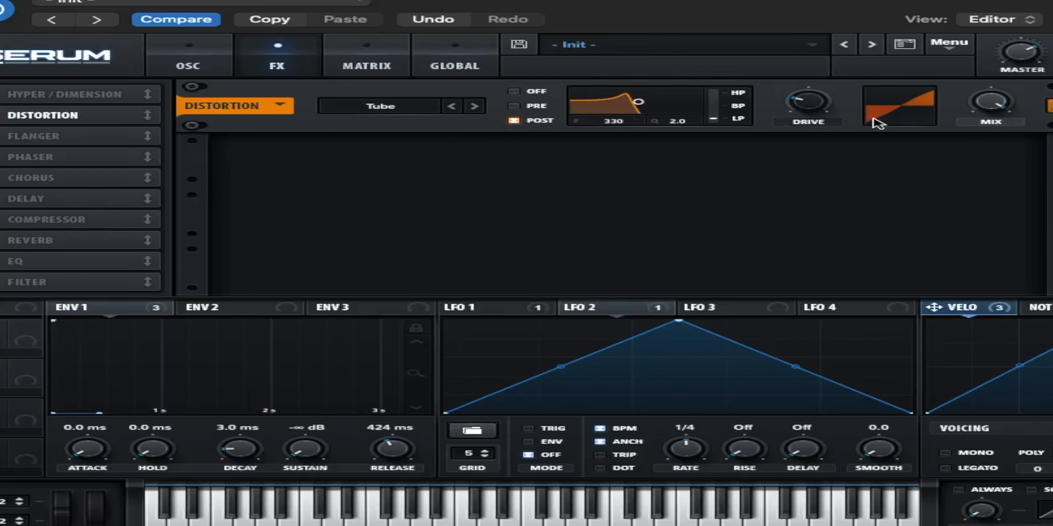
mouse_move(943, 125)
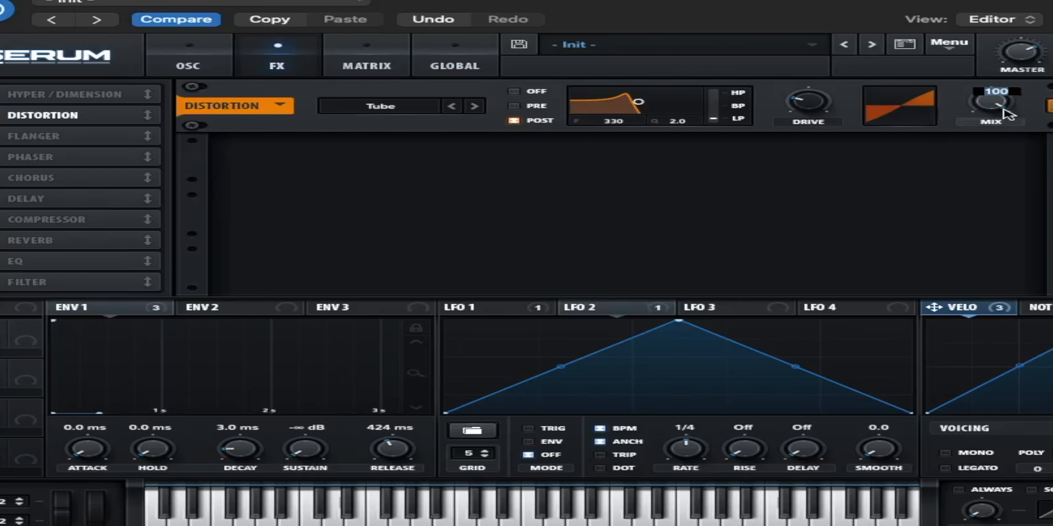
text(50)
key(Return)
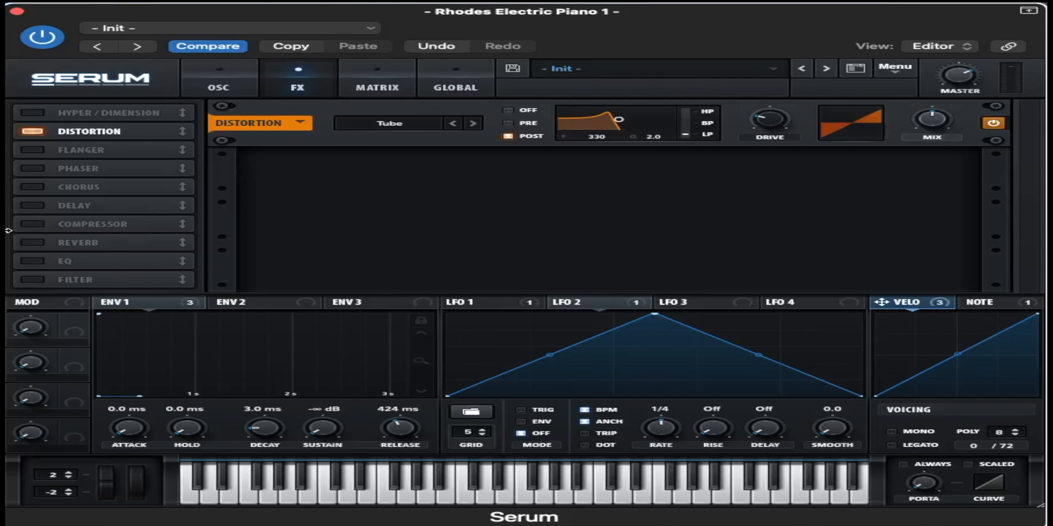
Step: Add the EQ effect and set its high band to a frequency of 2277 Hz and a Q of 50
click(32, 261)
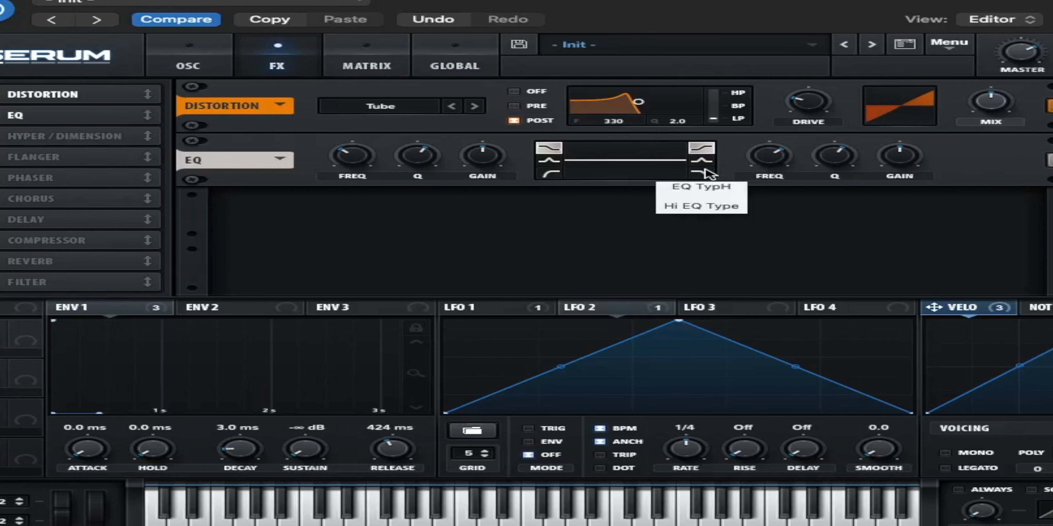
double_click(771, 163)
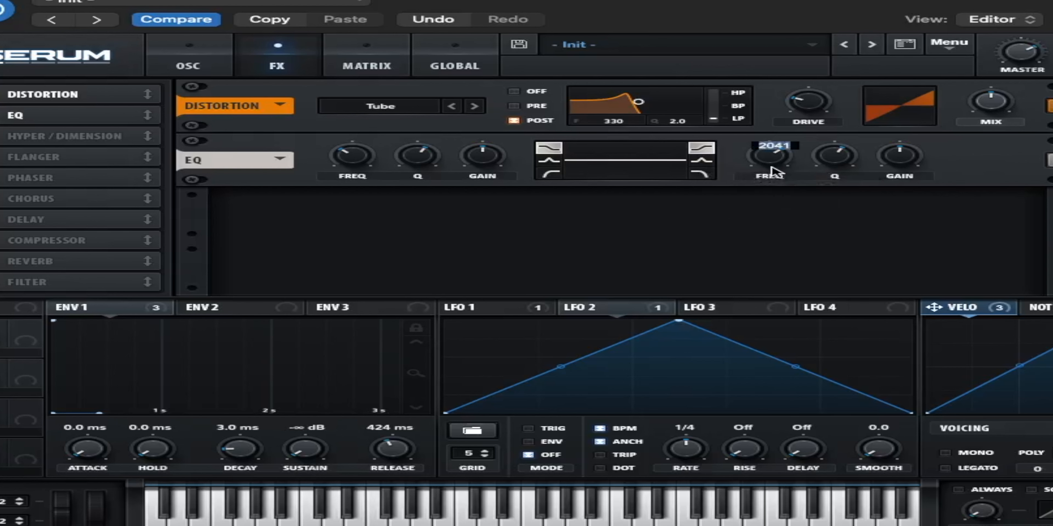
text(2277)
key(Return)
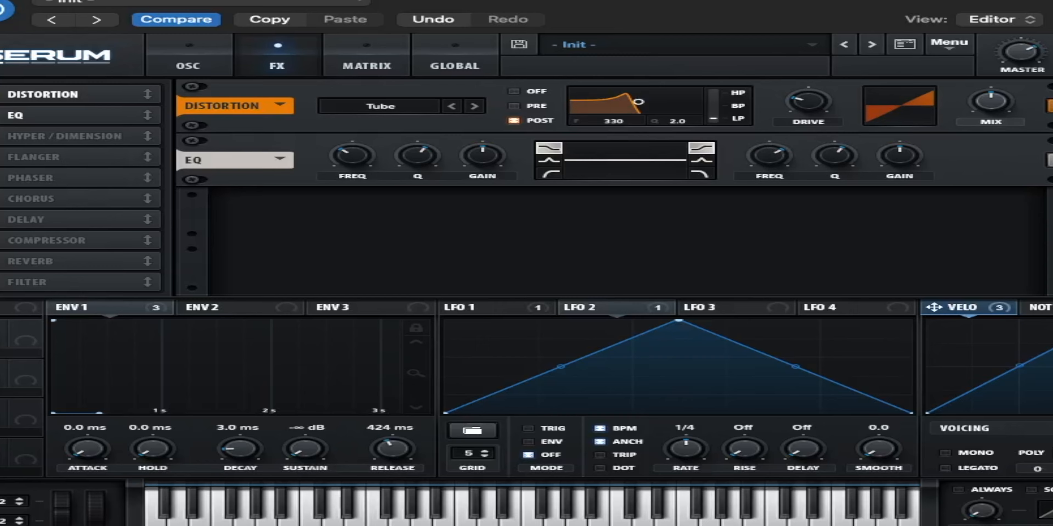
double_click(841, 167)
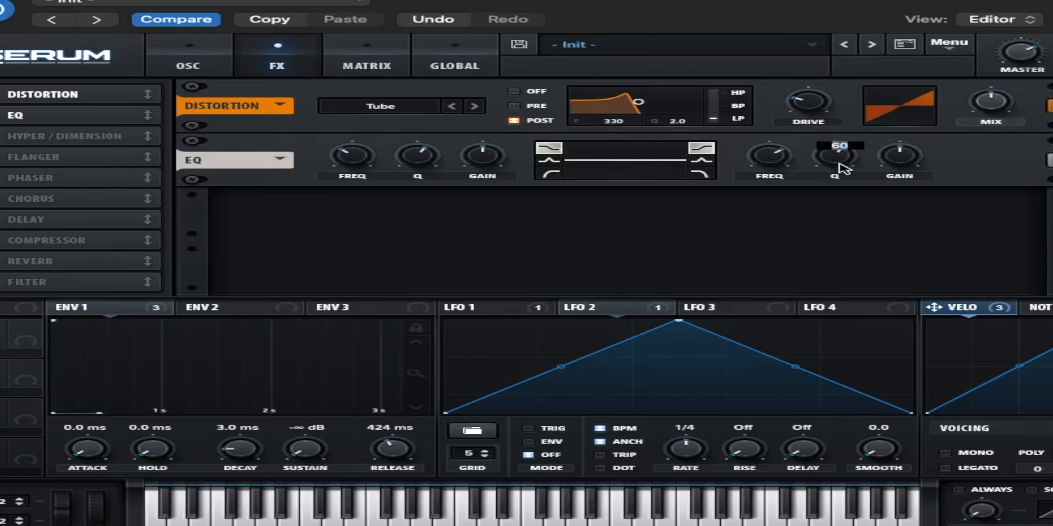
text(50)
key(Return)
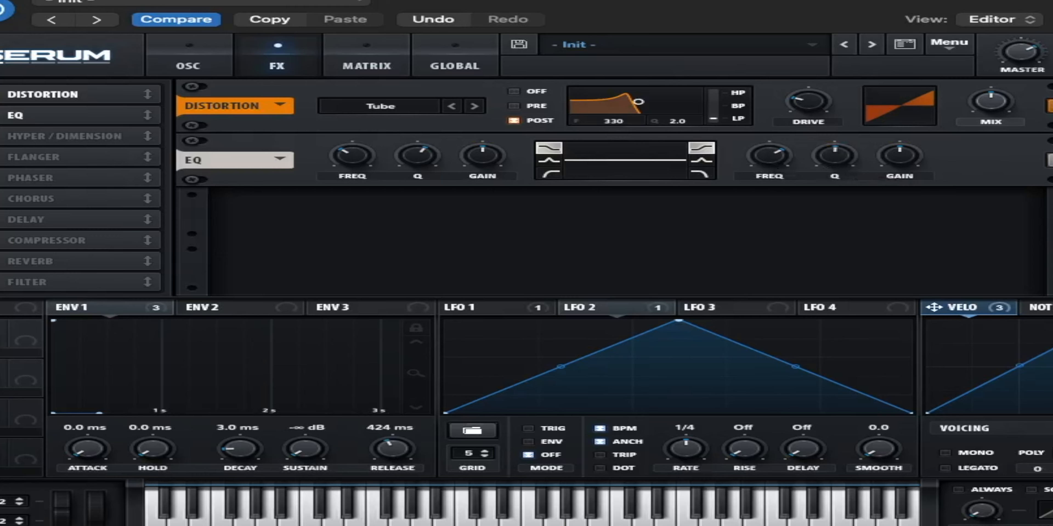
Step: Set the Q of the EQ's low band to 41
double_click(424, 160)
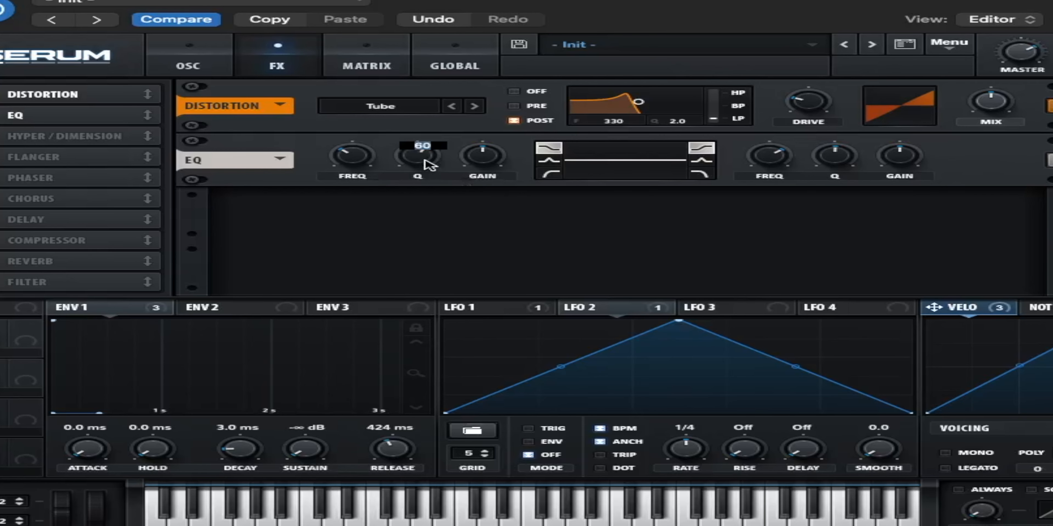
text(41)
key(Return)
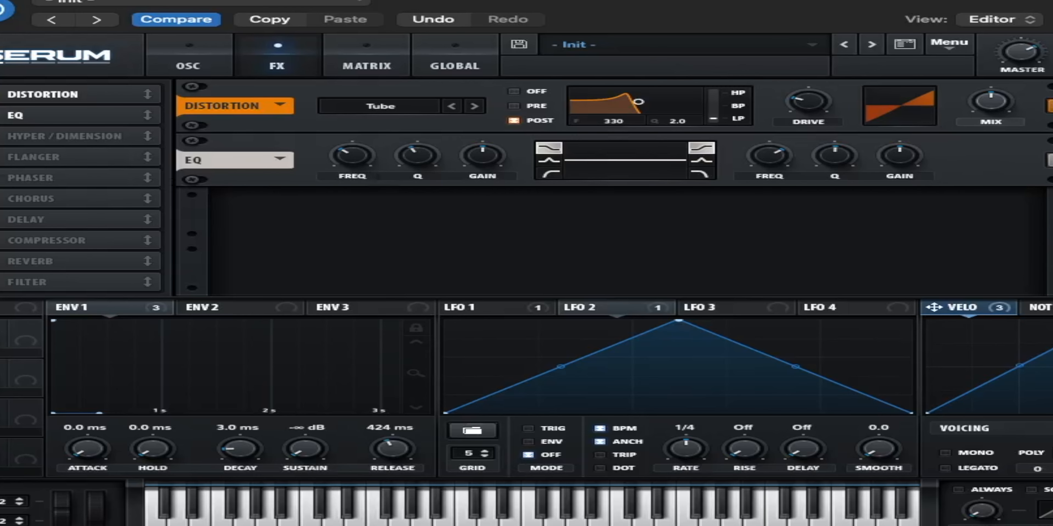
Step: Add a Chorus effect with BPM sync turned on and its mix set to 27
click(2, 198)
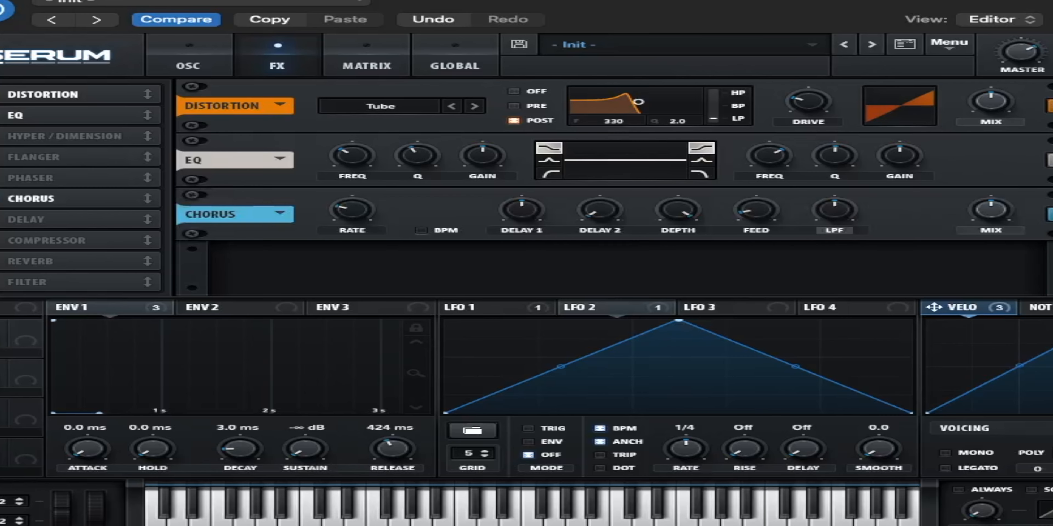
click(422, 229)
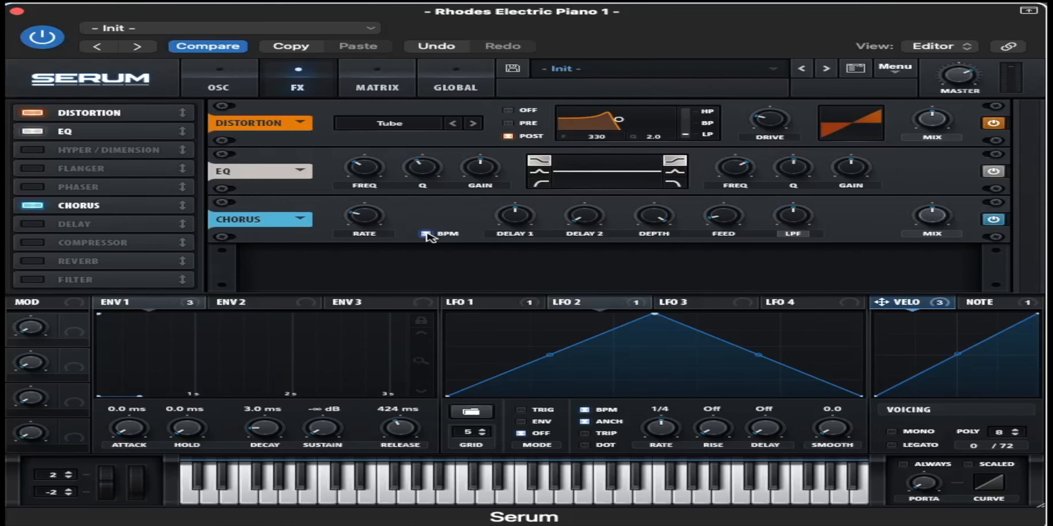
double_click(936, 221)
text(27)
key(Return)
Step: Add a Reverb effect with its mix set to 18
click(30, 261)
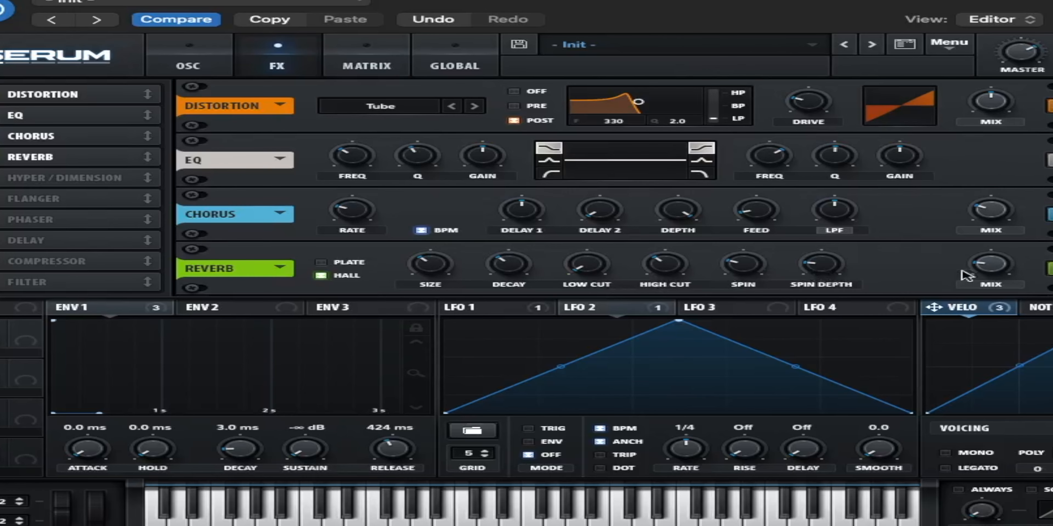
double_click(992, 268)
text(18)
key(Return)
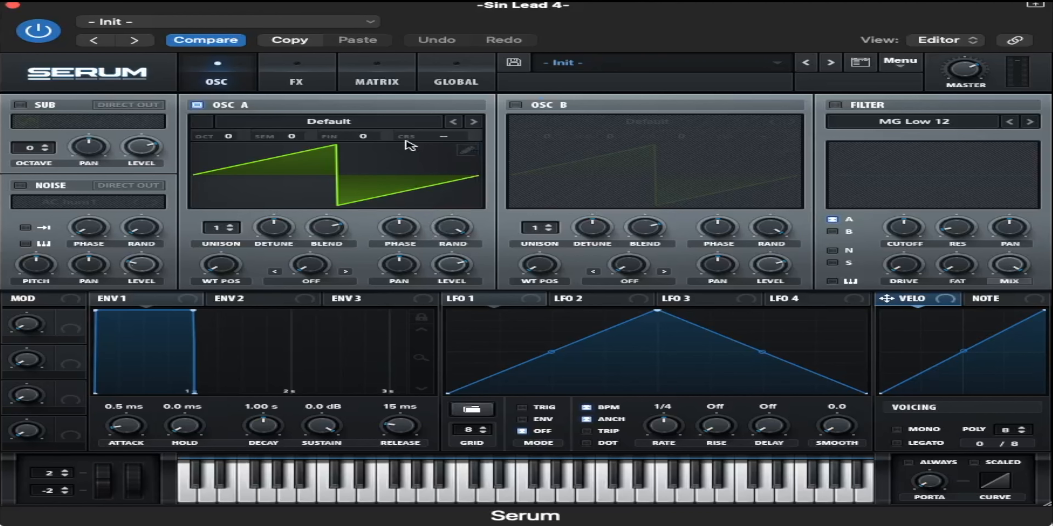
Step: Load the Analog wavetable Basic Shapes into OSC A of the Sin Lead 4 patch
click(331, 123)
mouse_move(352, 137)
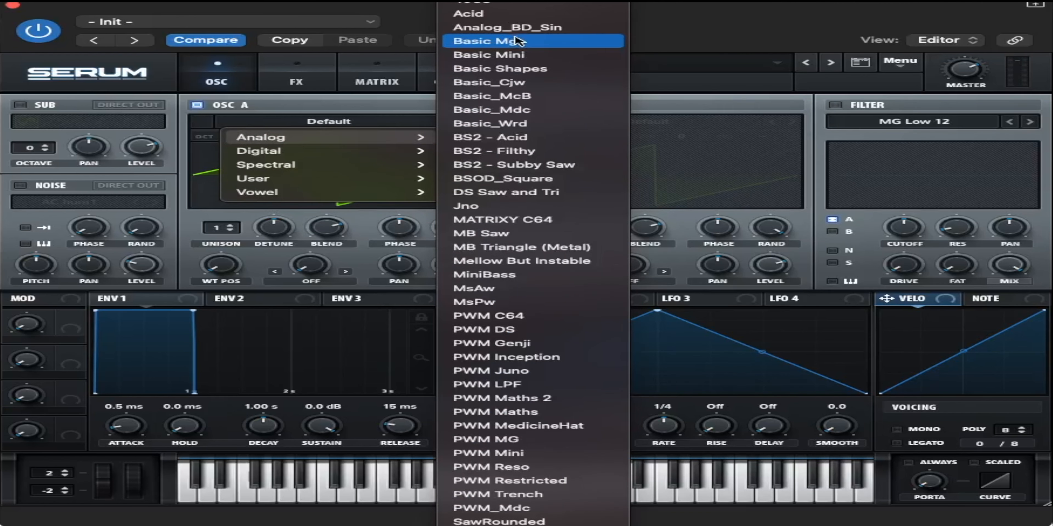
click(531, 72)
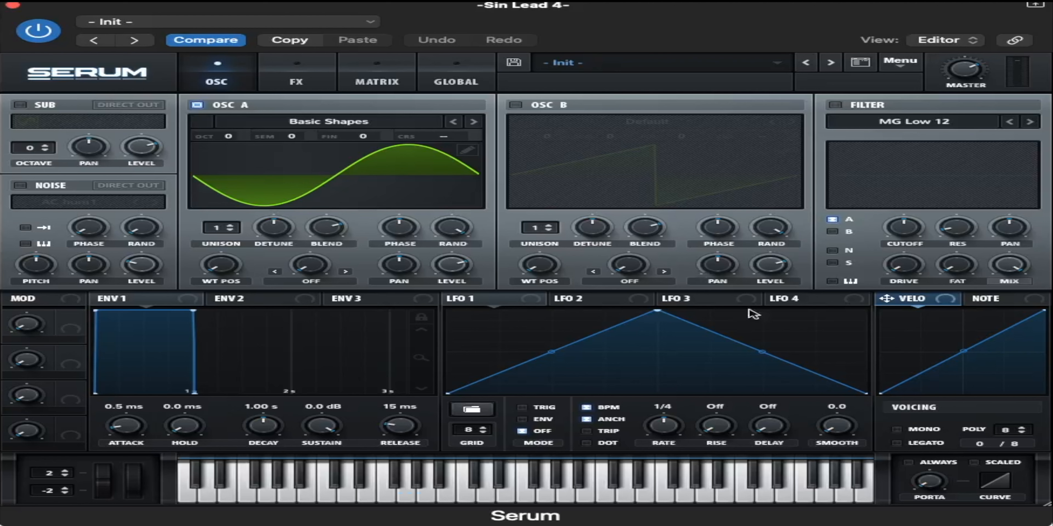
Step: Enable Mono and Legato voicing, and turn up the portamento with Always switched on
click(896, 429)
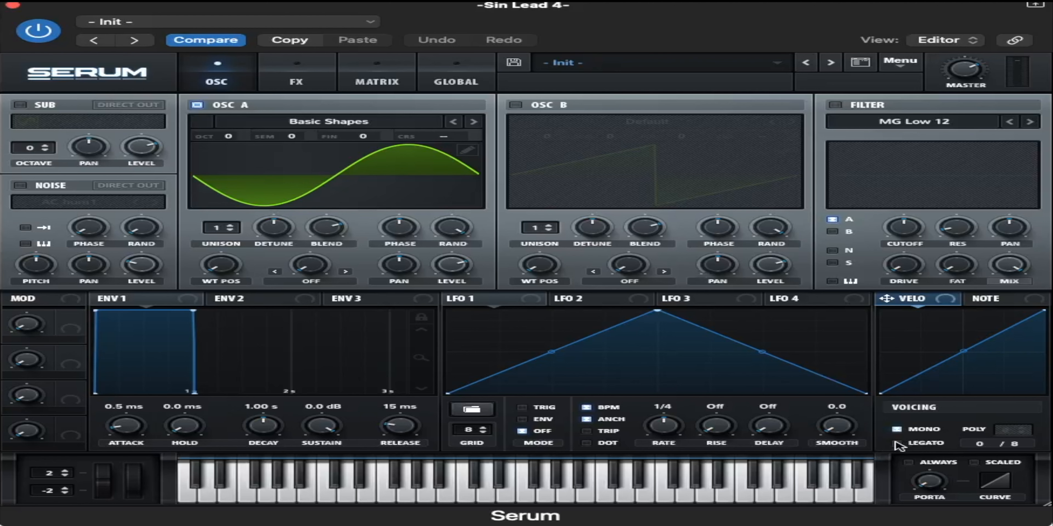
click(896, 443)
drag(920, 481, 924, 487)
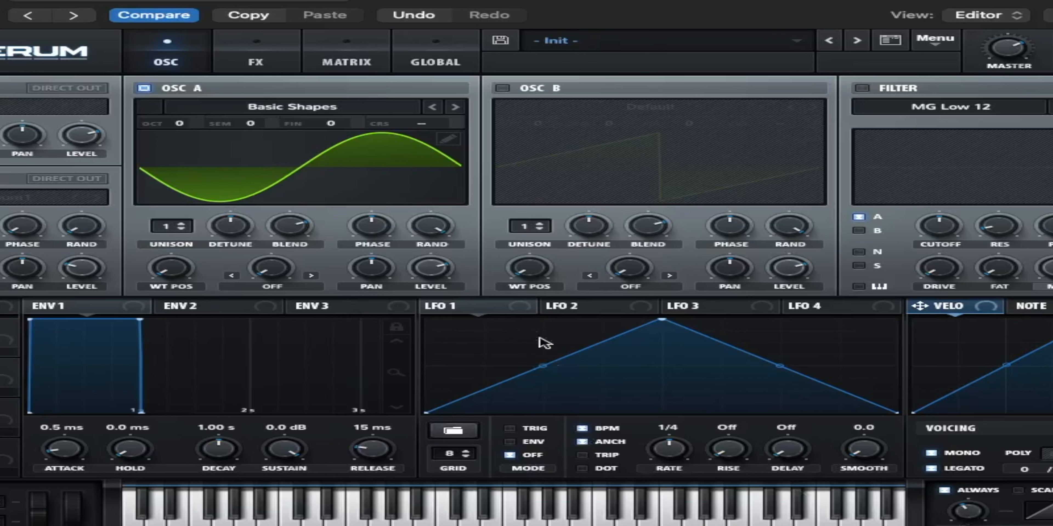
Step: Modulate OSC A's fine tuning by a small amount with LFO 1, running unsynced from BPM at 5.8 Hz
drag(517, 308, 310, 122)
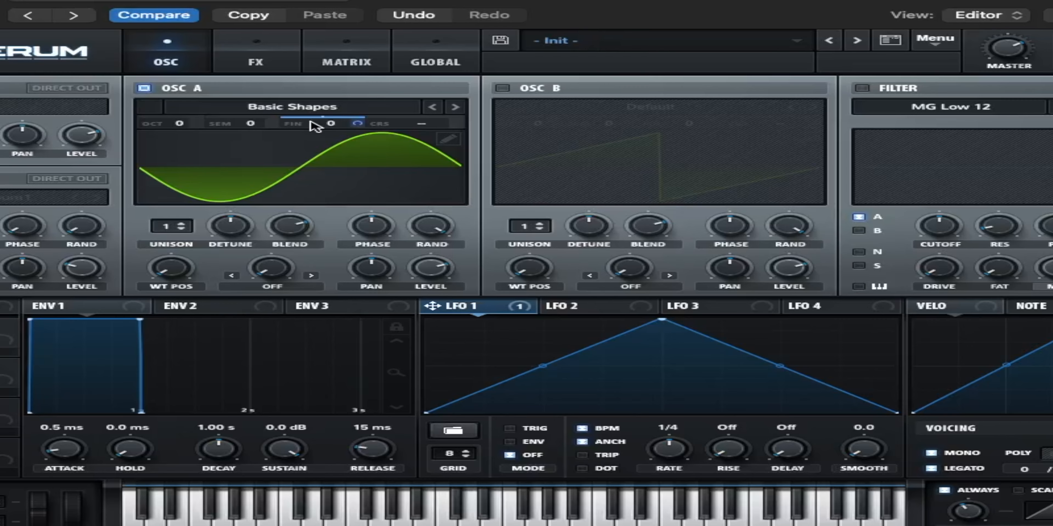
drag(318, 124, 312, 196)
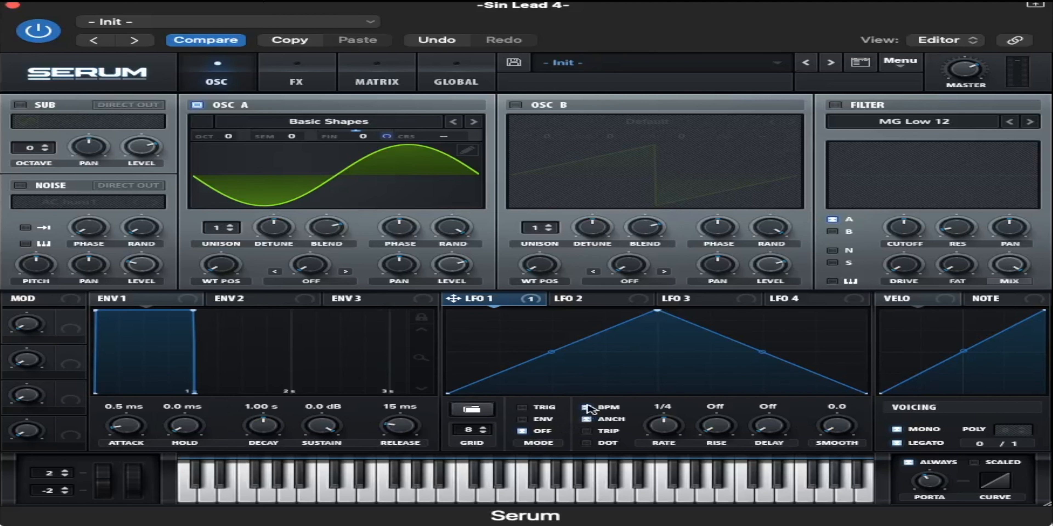
click(587, 408)
mouse_move(653, 412)
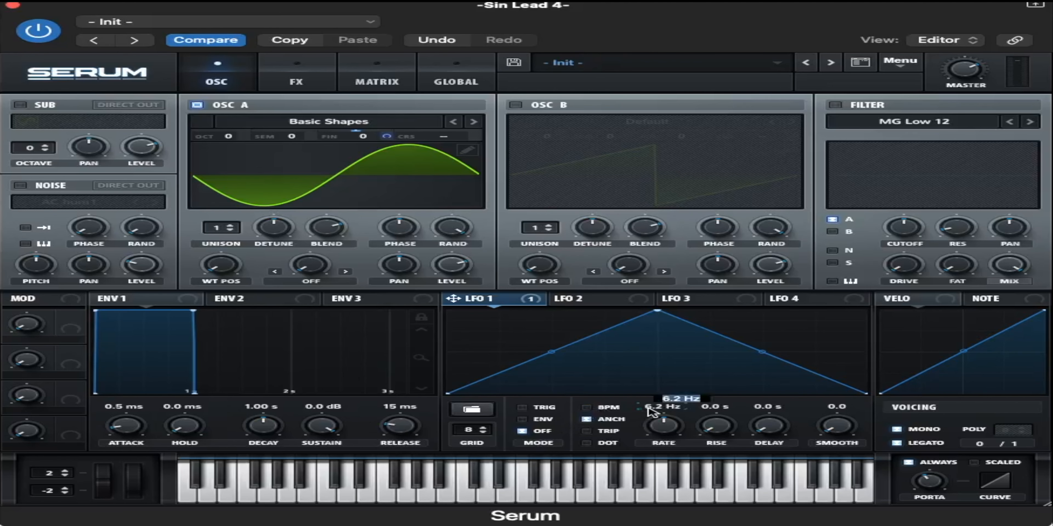
text(5.8)
key(Return)
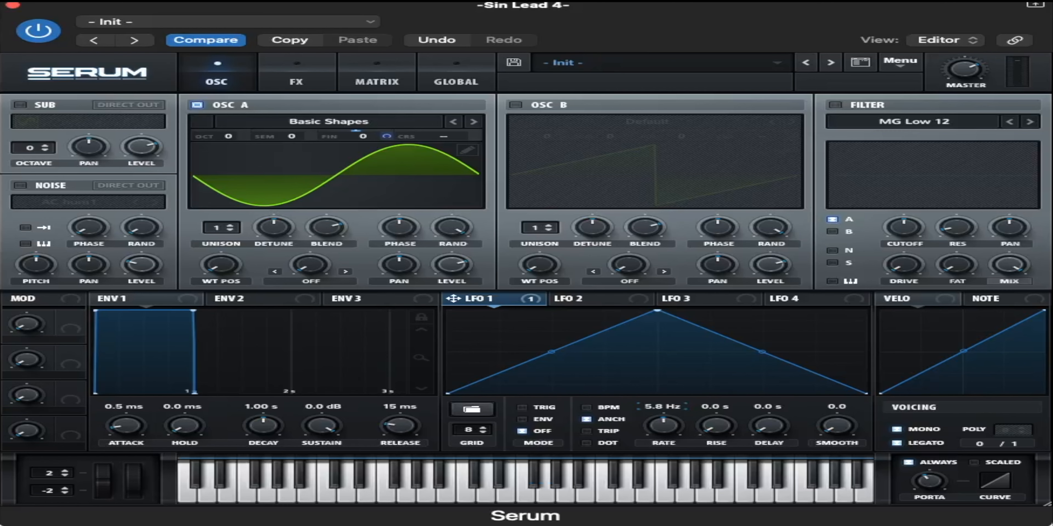
Step: Set LFO 1's delay to 1.5 s
double_click(768, 426)
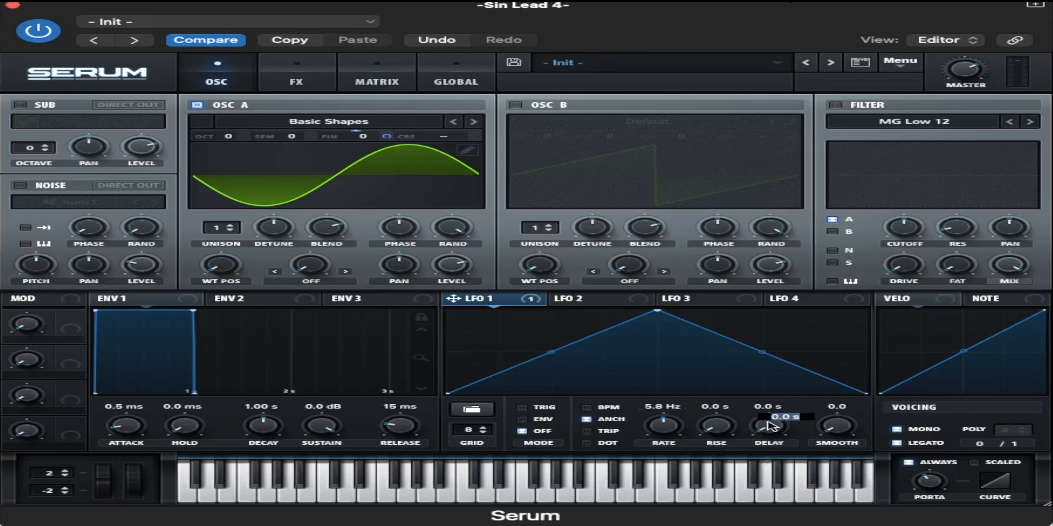
text(1.5)
key(Return)
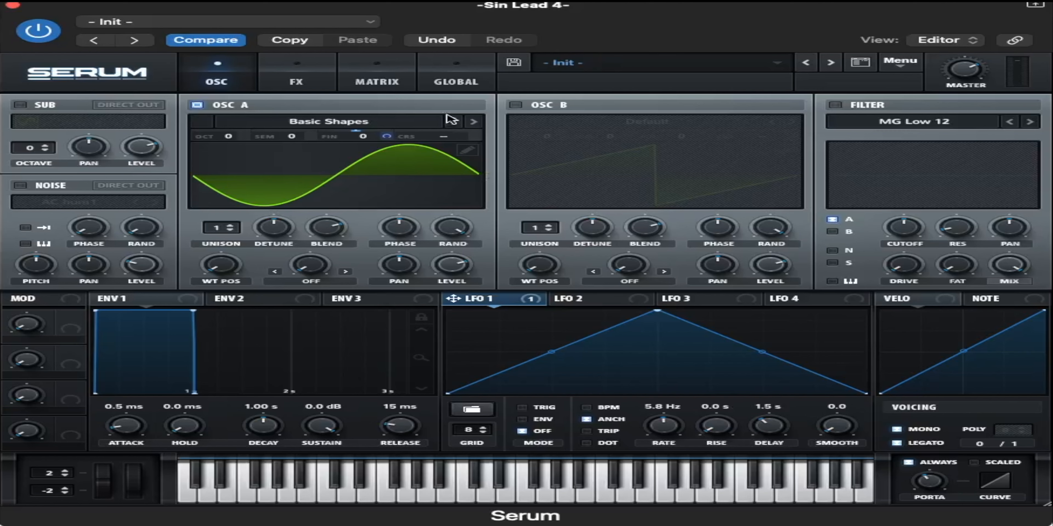
Step: Add a Reverb effect to the Sin Lead 4 patch
click(329, 75)
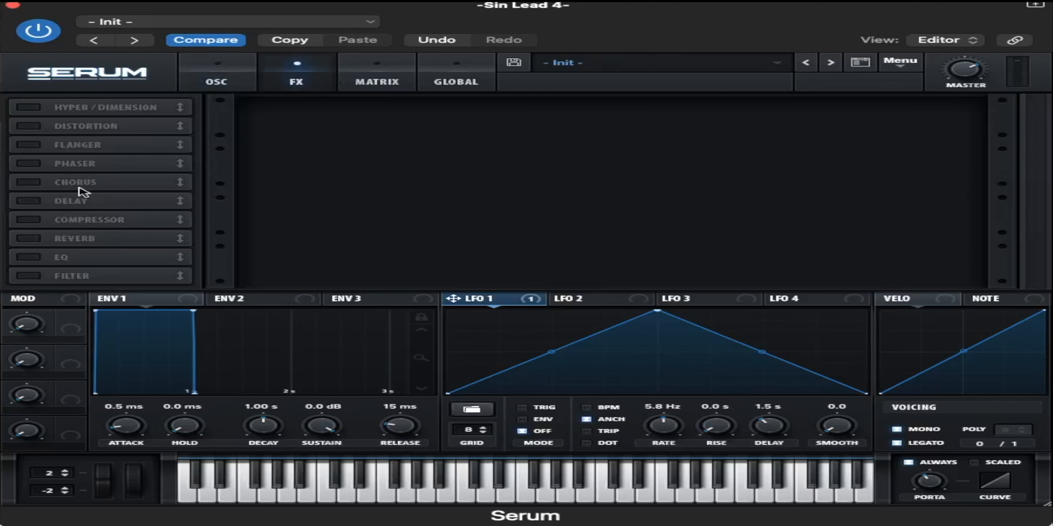
click(25, 239)
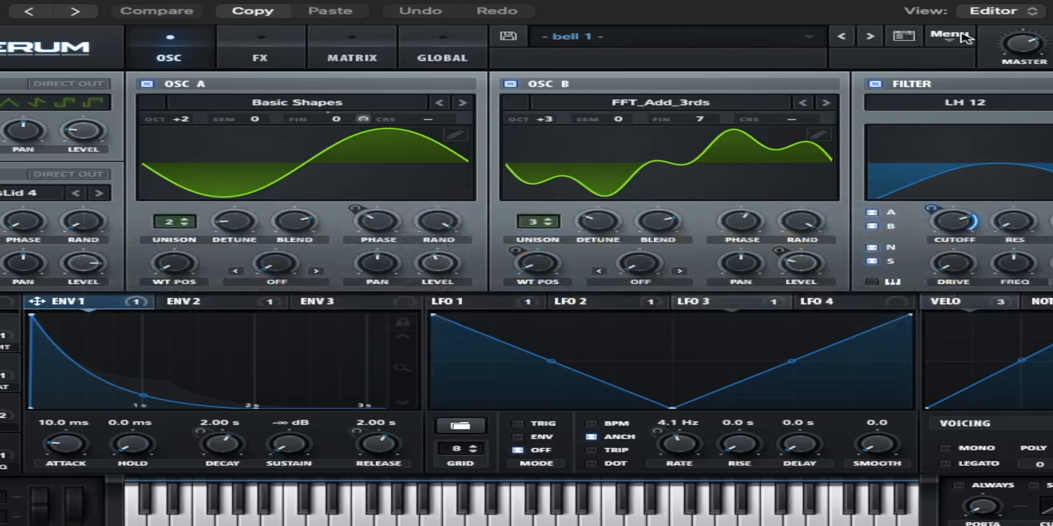
Step: Initialize the bell 1 preset
click(948, 35)
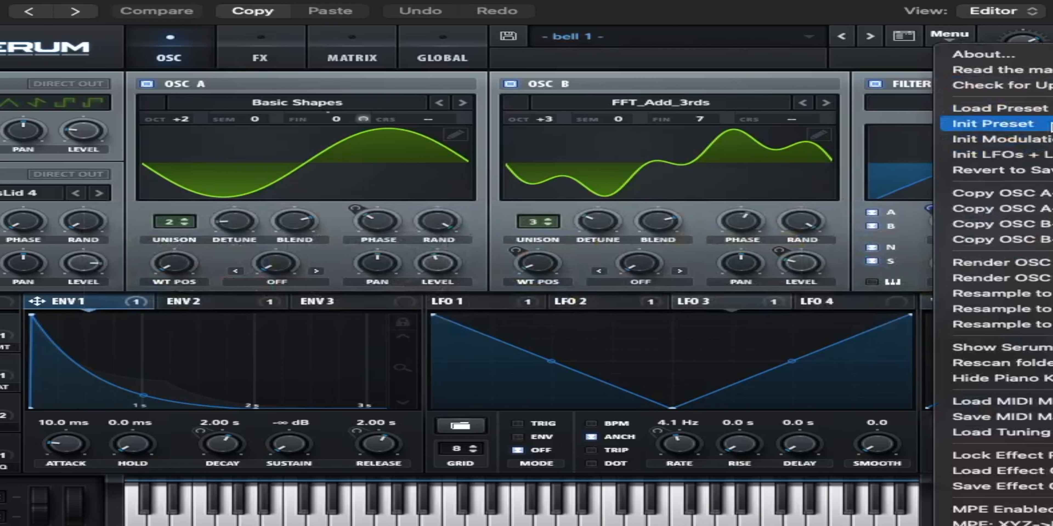
click(1050, 126)
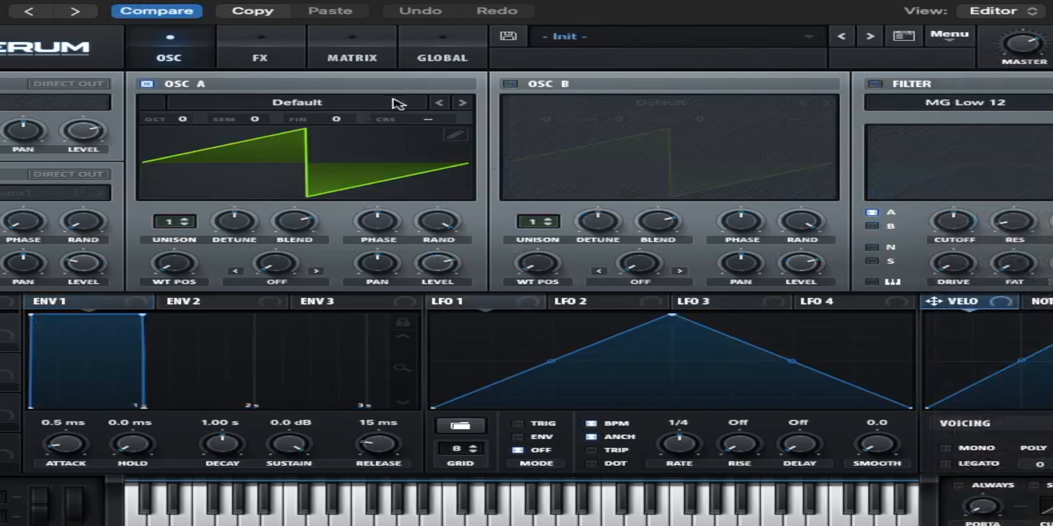
Step: Load the Analog wavetable Basic Shapes into OSC A and set its octave to +2
click(342, 104)
mouse_move(346, 121)
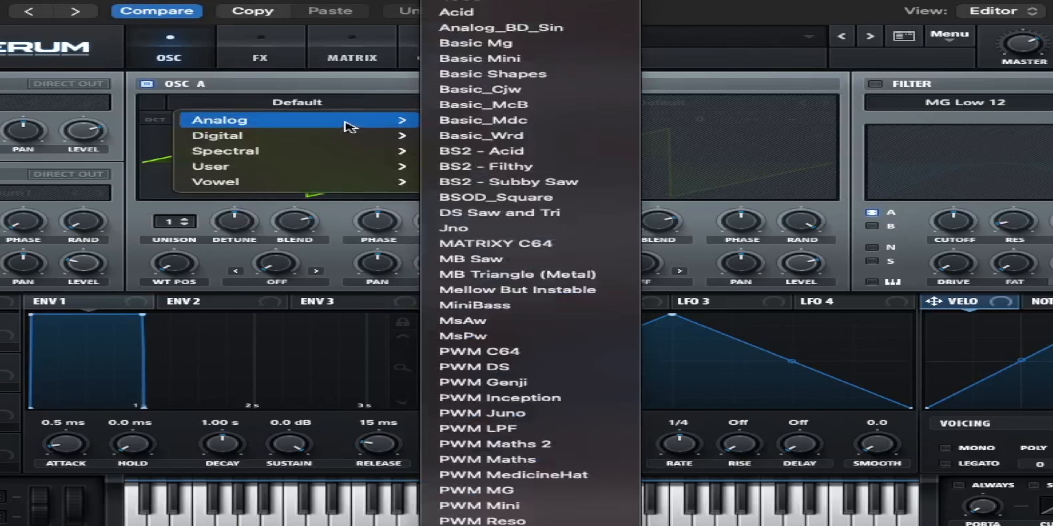
click(572, 75)
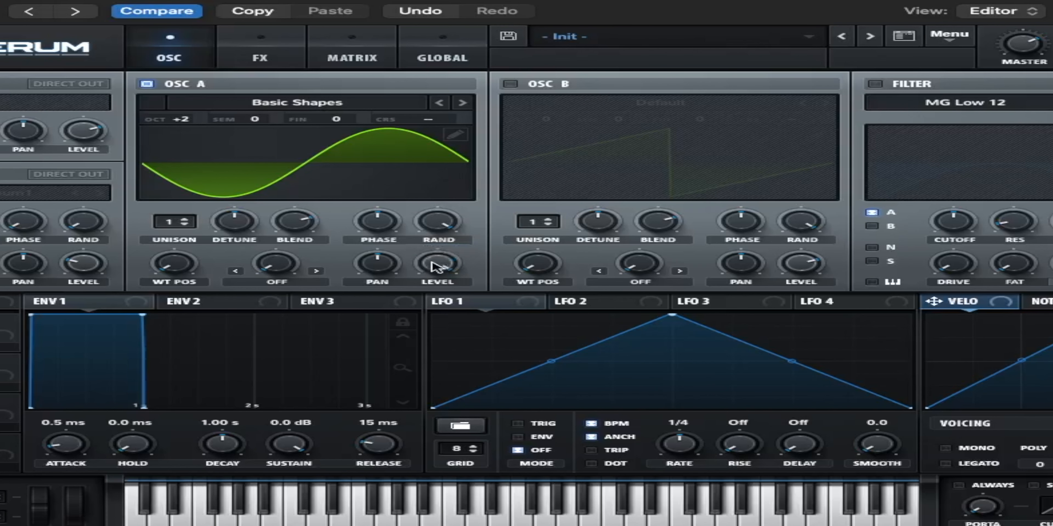
Step: Lower OSC A's level, and set its unison to 2 voices with a detune of 0.02
drag(437, 265, 428, 350)
click(171, 223)
text(2)
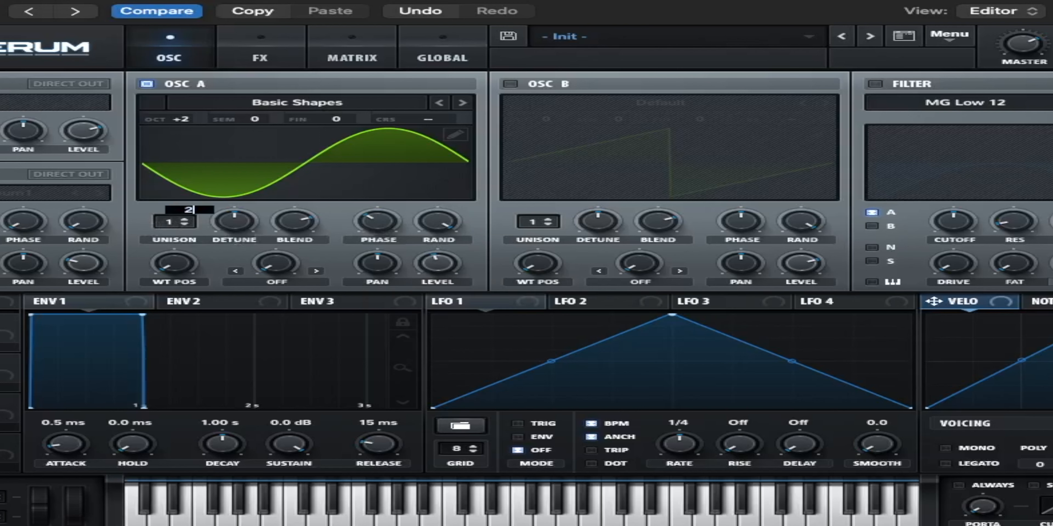
key(Return)
double_click(239, 224)
text(0)
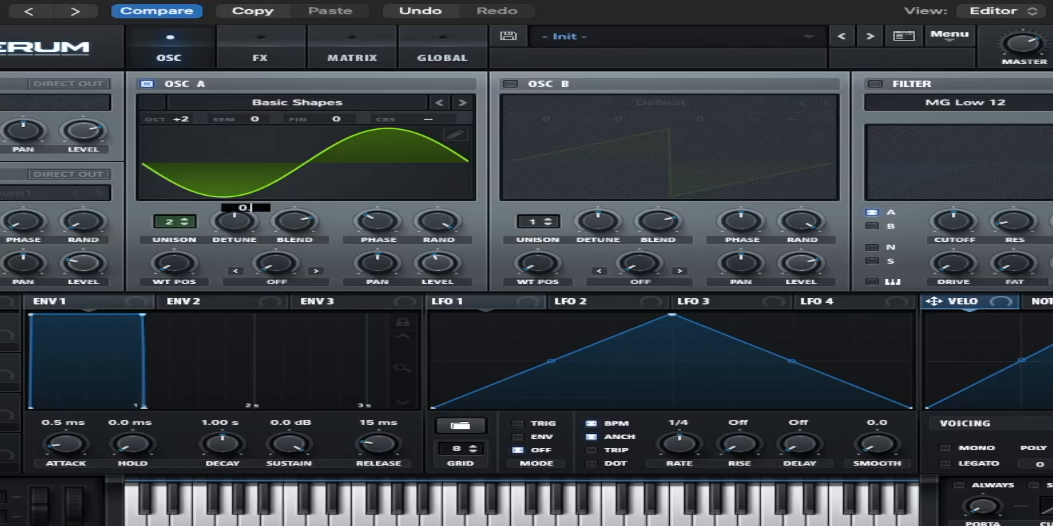
text(.02)
key(Return)
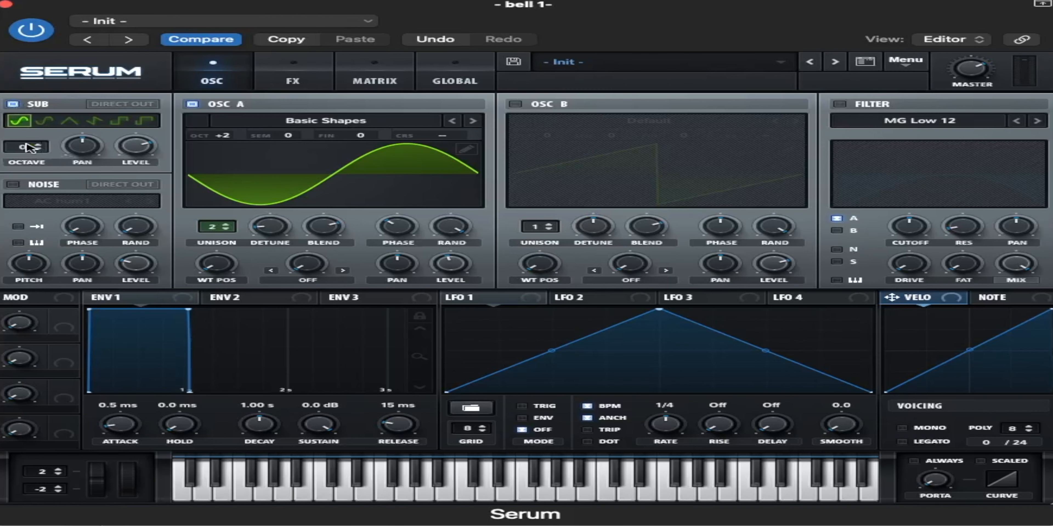
Step: Set the sub oscillator's octave to 2 and its level to 45
mouse_move(27, 143)
drag(26, 143, 27, 133)
mouse_move(127, 150)
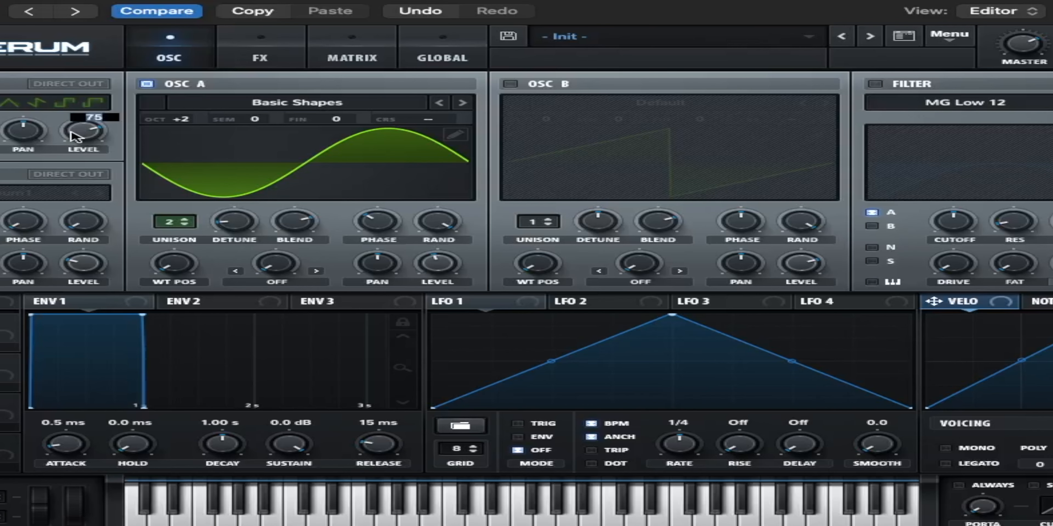
double_click(73, 136)
text(45)
key(Return)
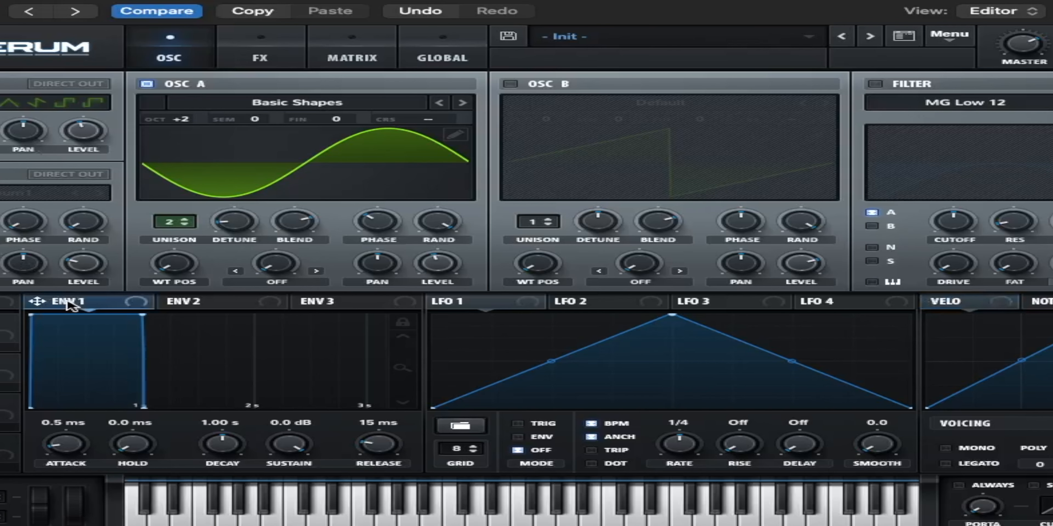
Step: Set ENV 1's sustain to -∞ dB and both its decay and release to 2.00 s
drag(143, 407, 143, 407)
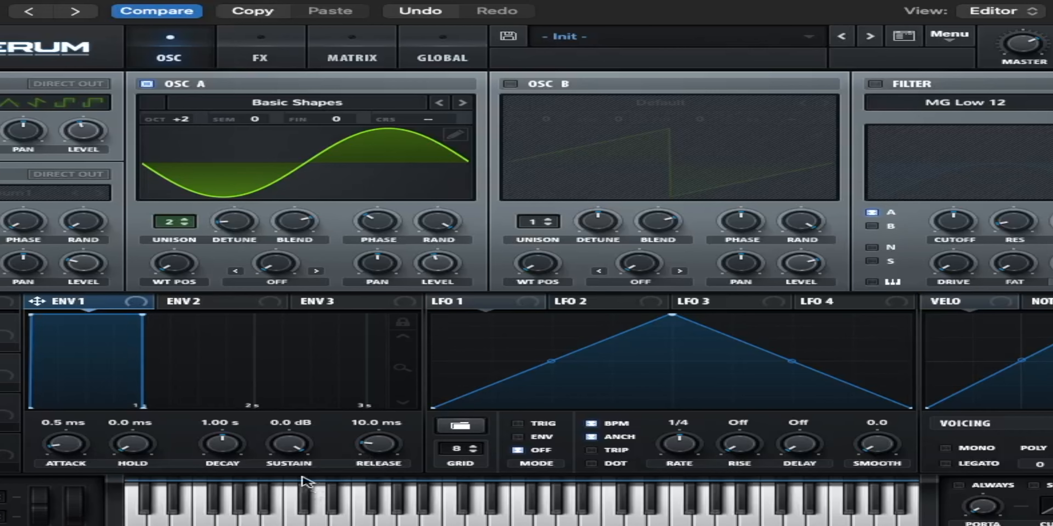
drag(288, 449, 288, 499)
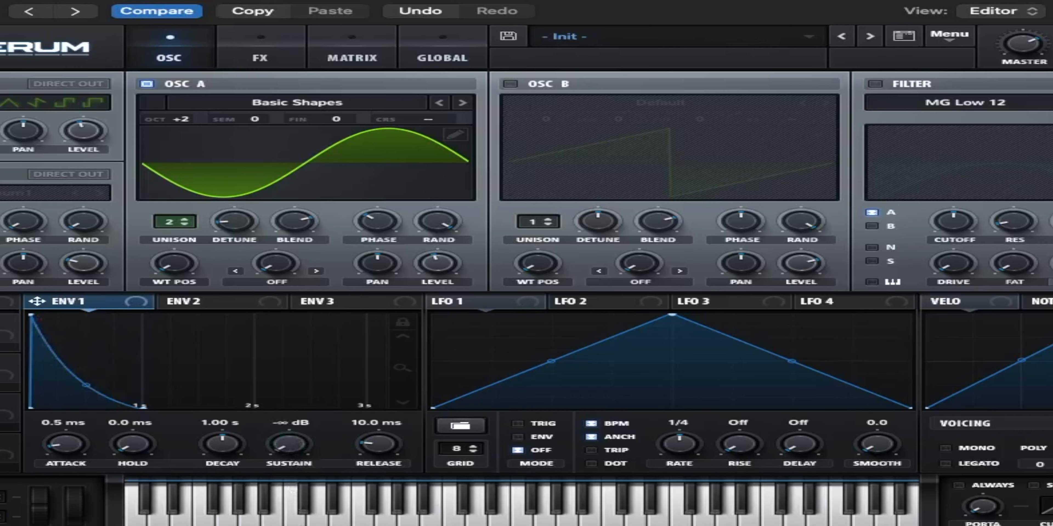
drag(222, 452, 217, 434)
drag(378, 448, 371, 417)
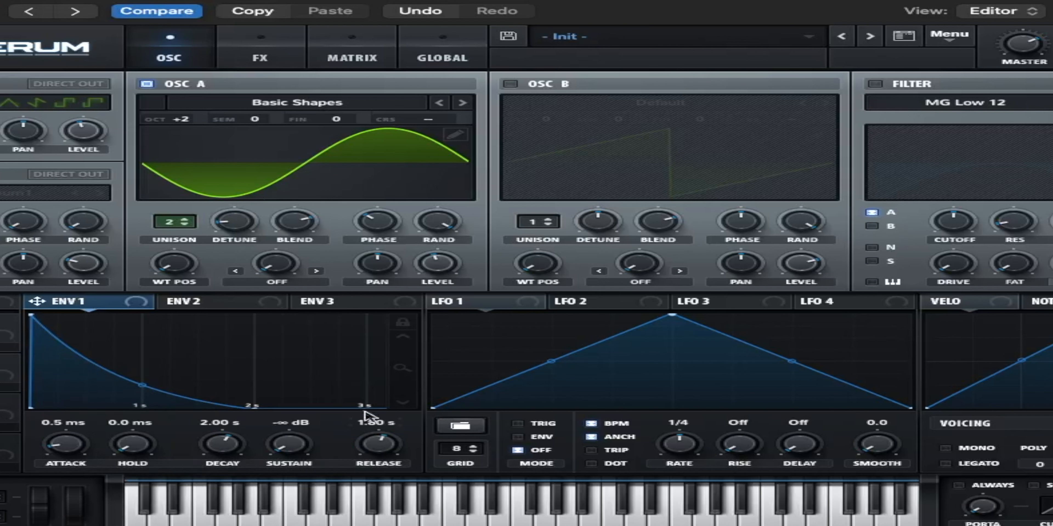
scroll(369, 449, up, 3)
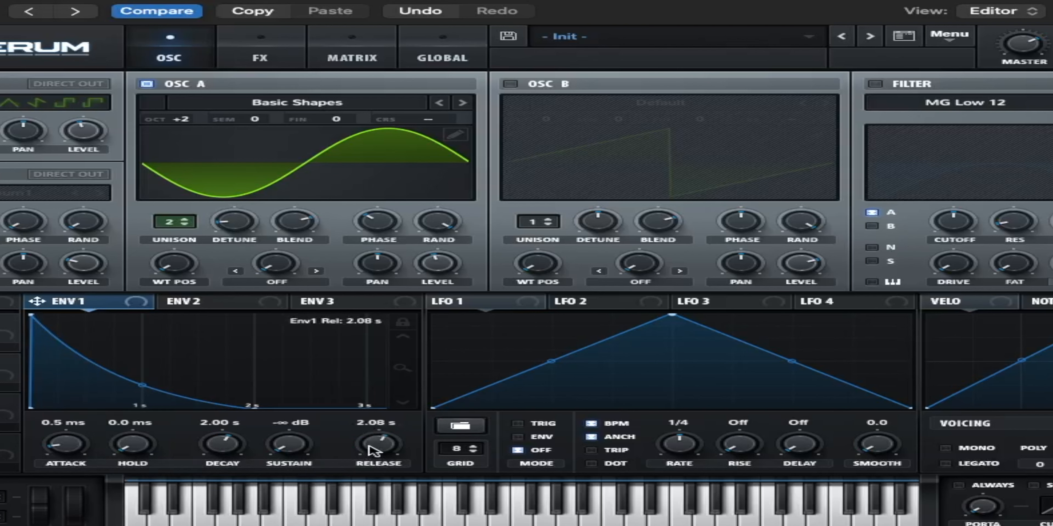
scroll(372, 450, down, 2)
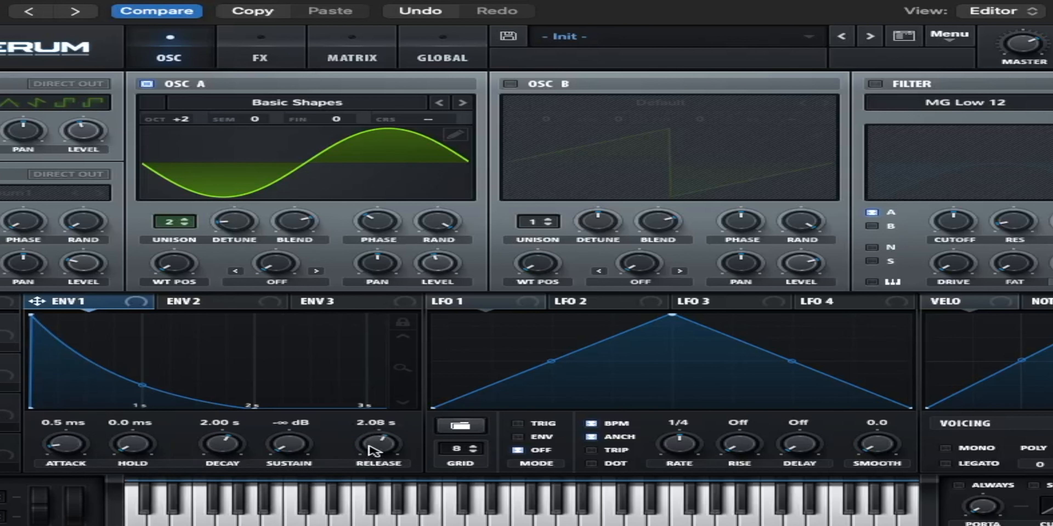
Step: Set ENV 1's attack to 10 ms
double_click(76, 450)
text(1)
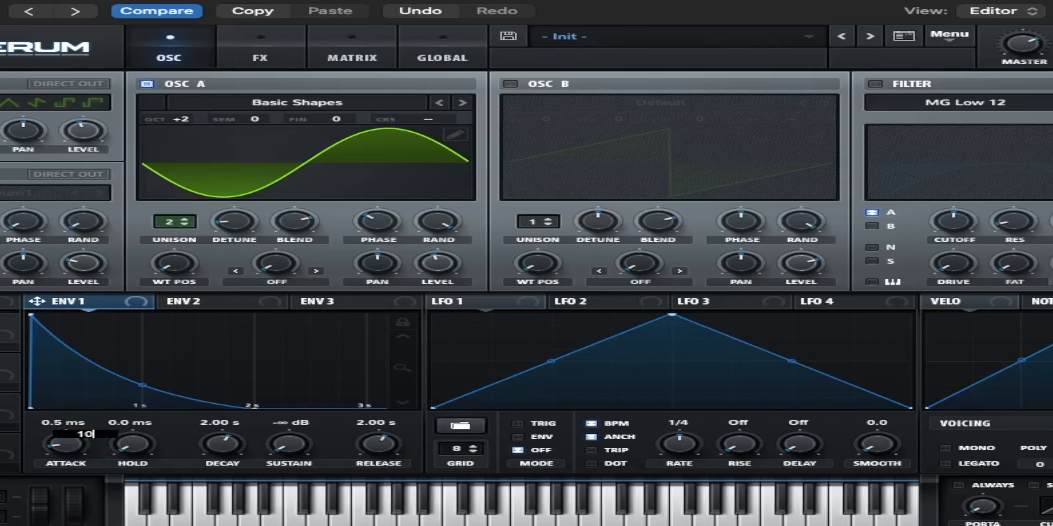
text(0)
key(Return)
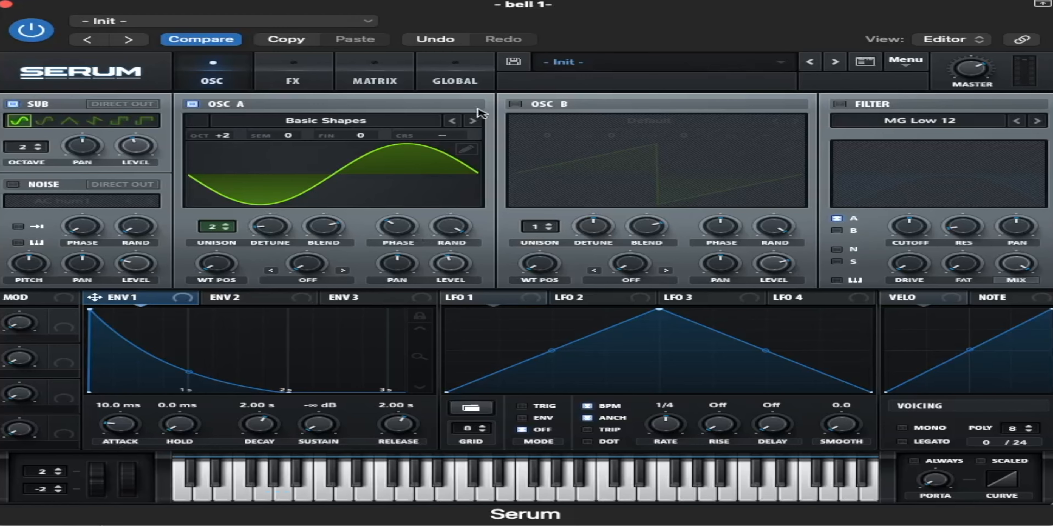
Step: Enable OSC B and load the Digital wavetable FFT_Add_3rds into it
click(519, 104)
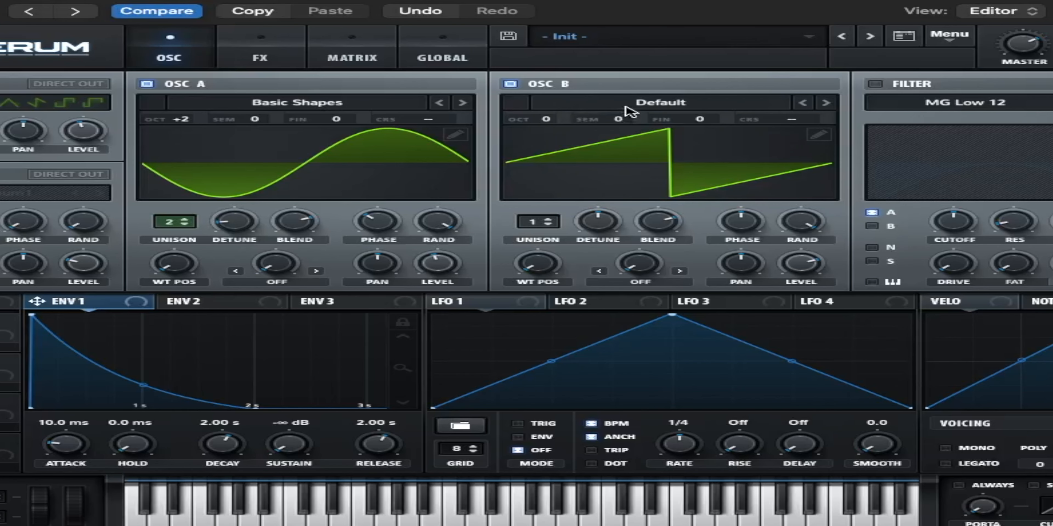
click(623, 121)
mouse_move(622, 151)
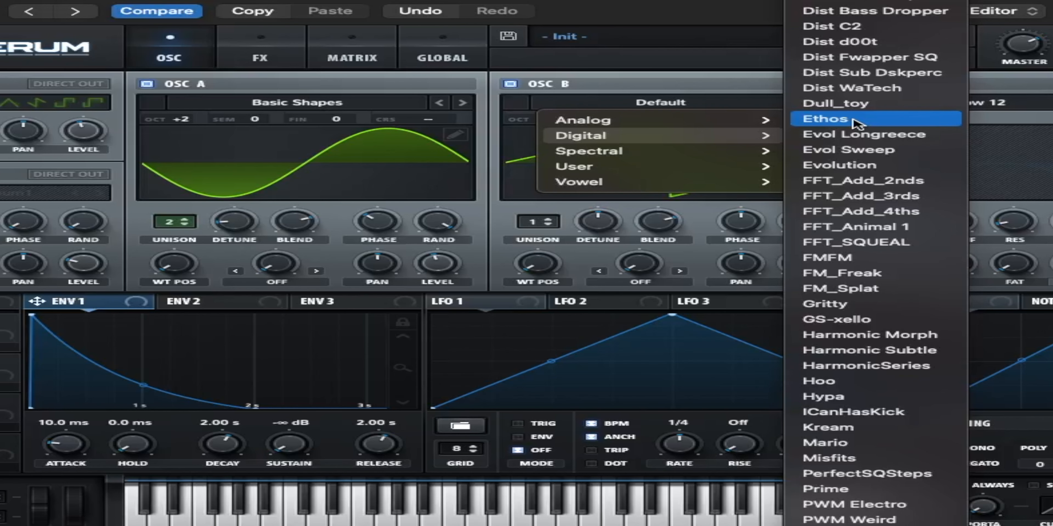
click(893, 197)
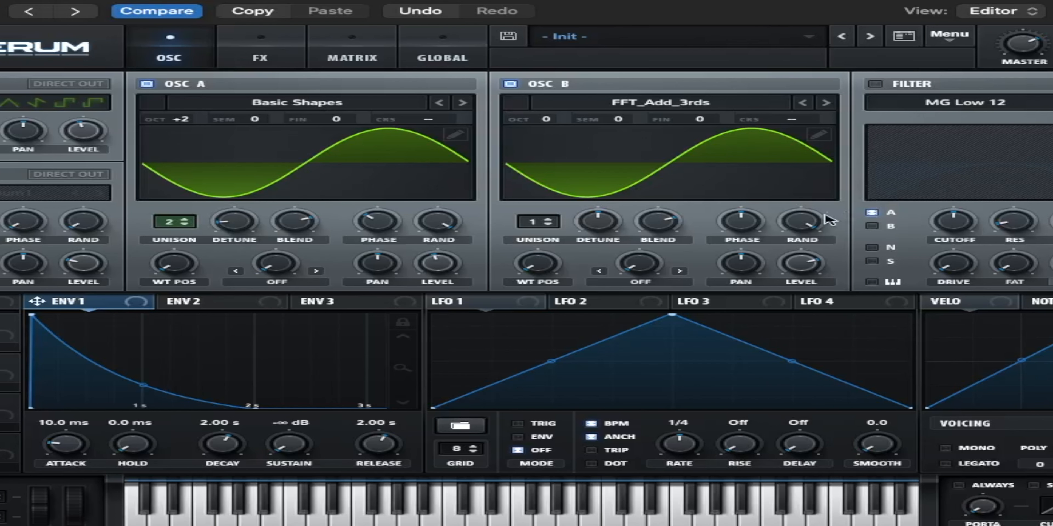
Step: Set OSC B's level to 25 and its octave to +3
mouse_move(797, 278)
text(25)
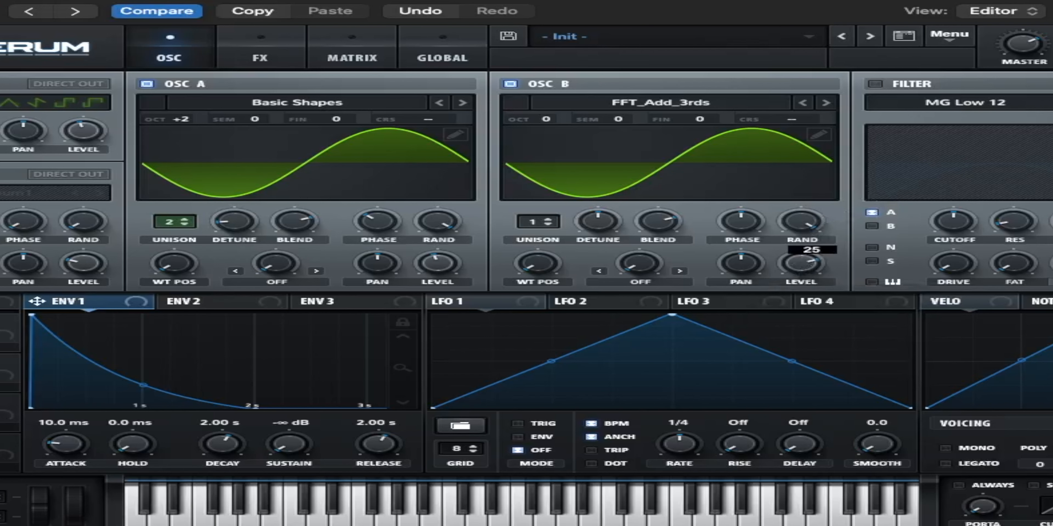
key(Return)
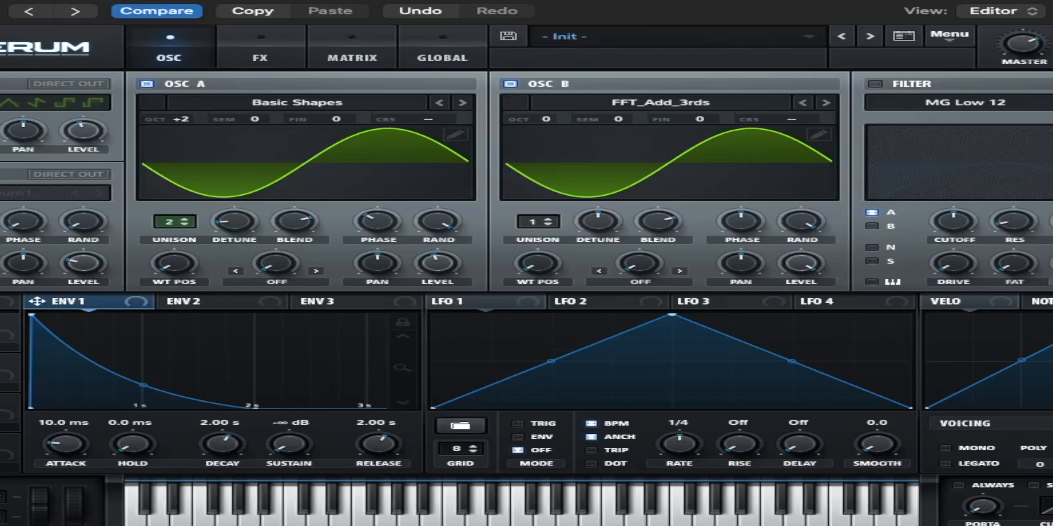
mouse_move(557, 122)
text(3)
key(Return)
Step: Set OSC B's fine tuning to 7 and its unison to 3 voices
mouse_move(694, 122)
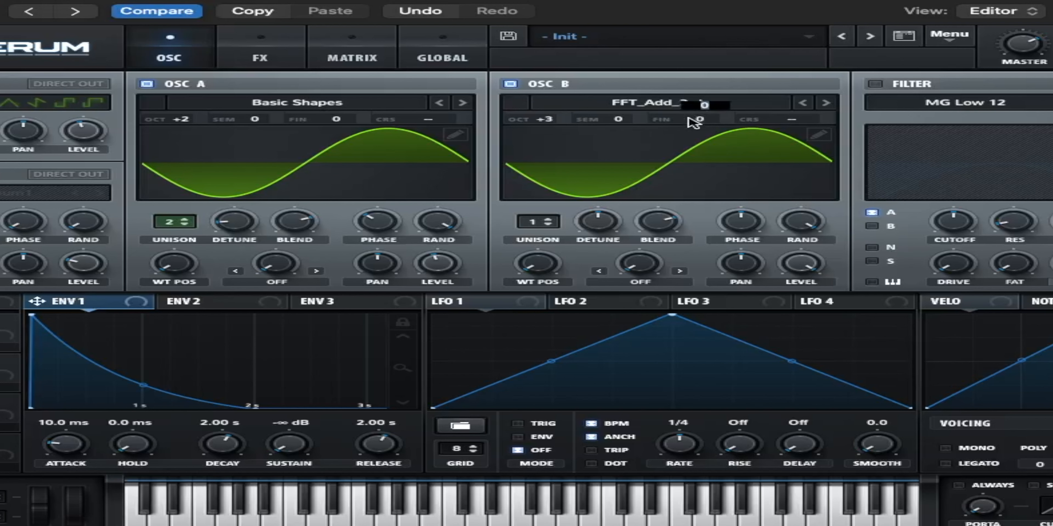
text(7)
key(Return)
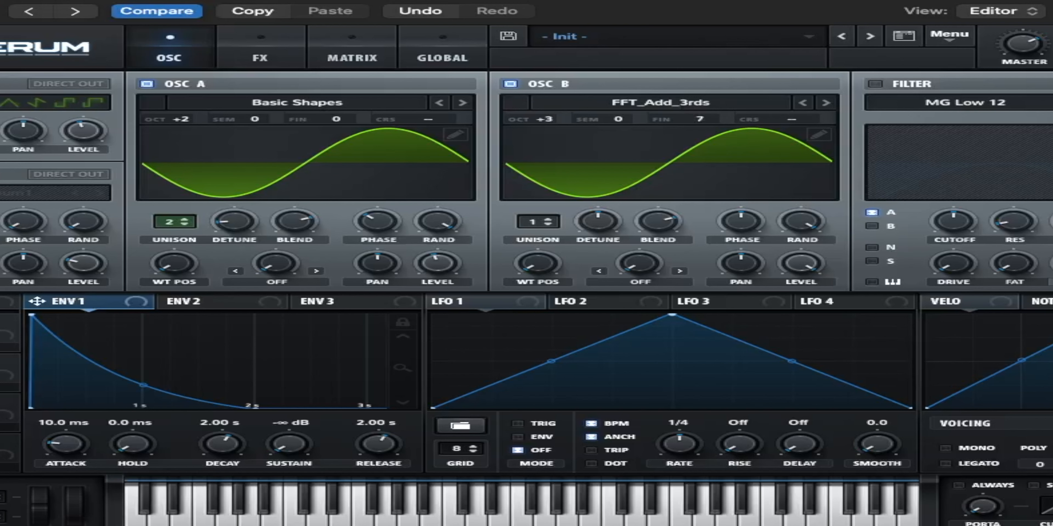
mouse_move(533, 225)
text(3)
key(Return)
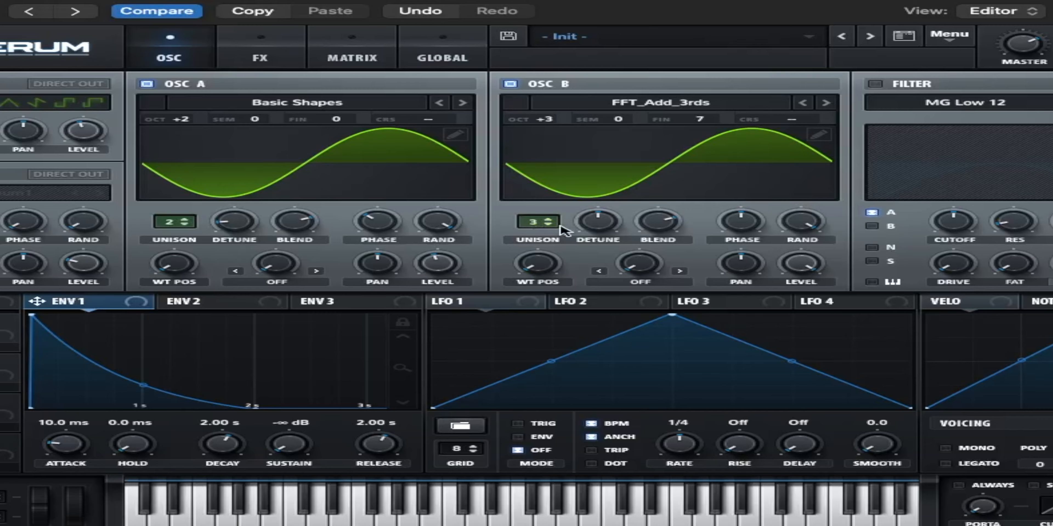
Step: Set OSC B's unison detune to 0.09 and its phase to 210
mouse_move(597, 229)
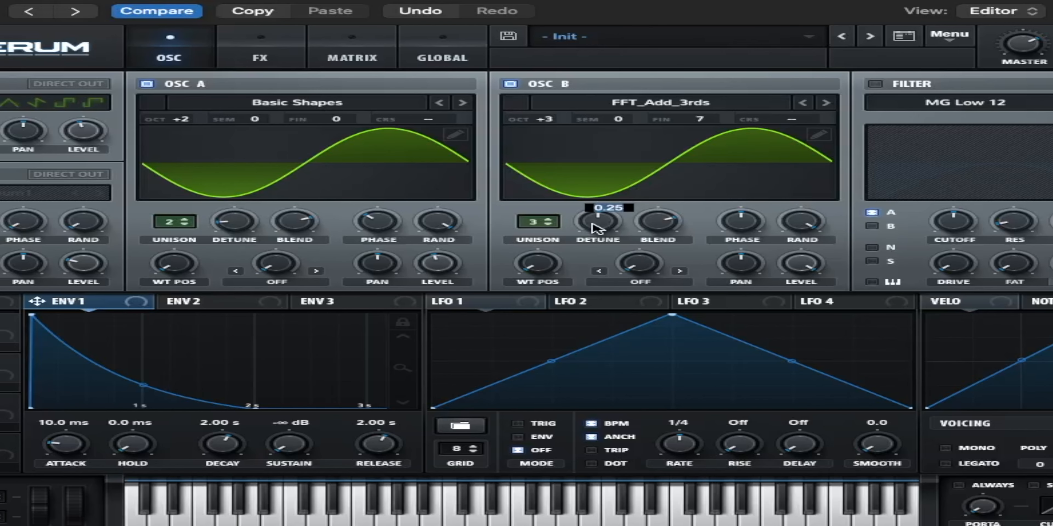
text(0.09)
key(Return)
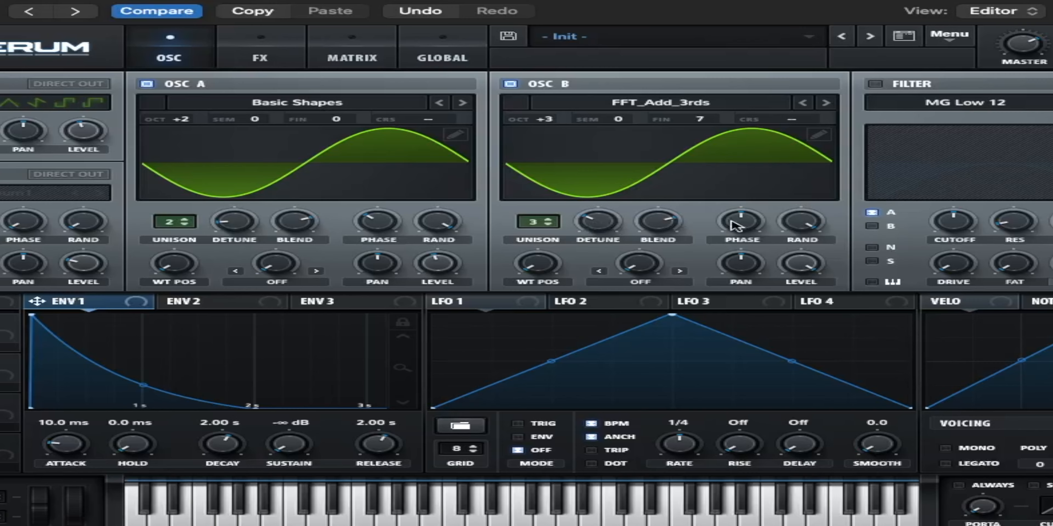
double_click(751, 221)
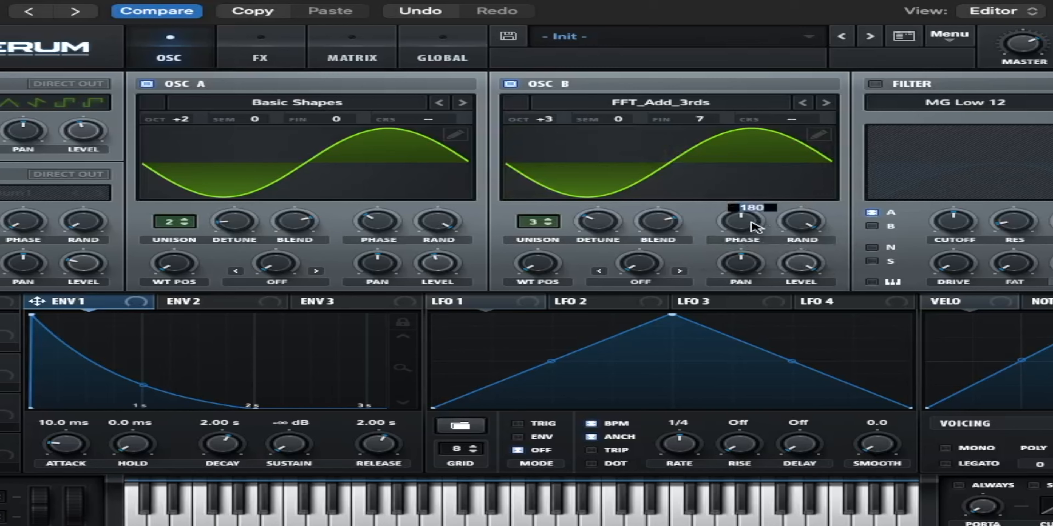
text(210)
key(Return)
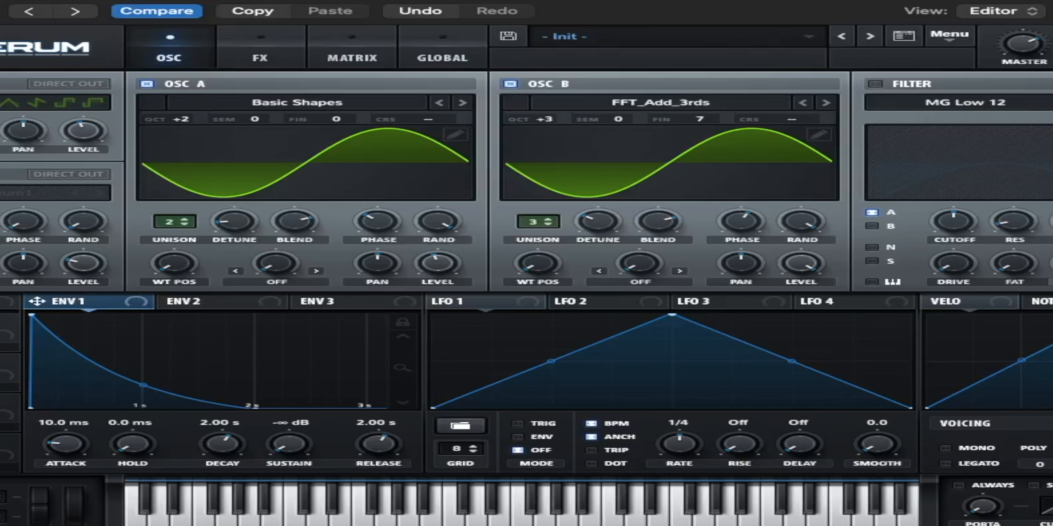
Step: Set OSC B's wavetable position to 10
double_click(527, 270)
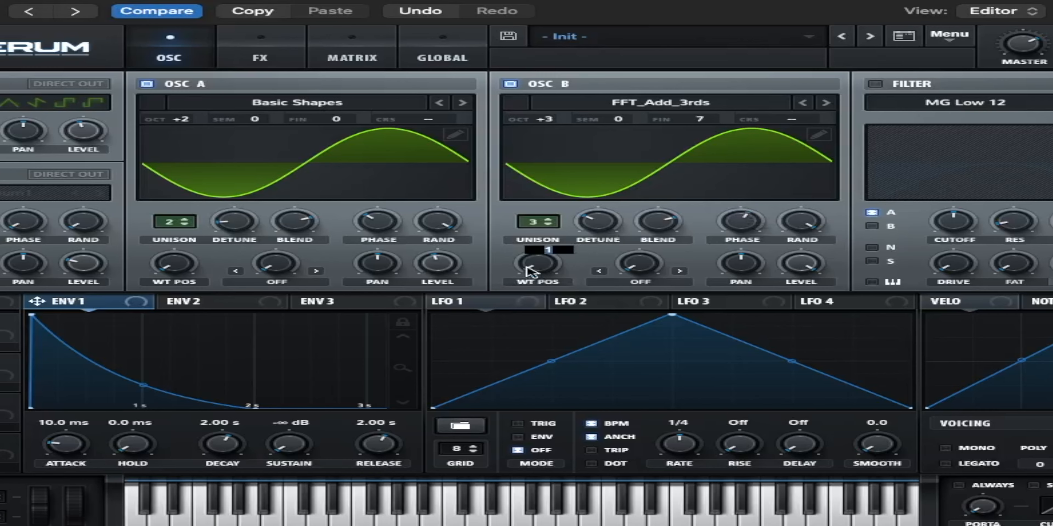
text(10)
key(Return)
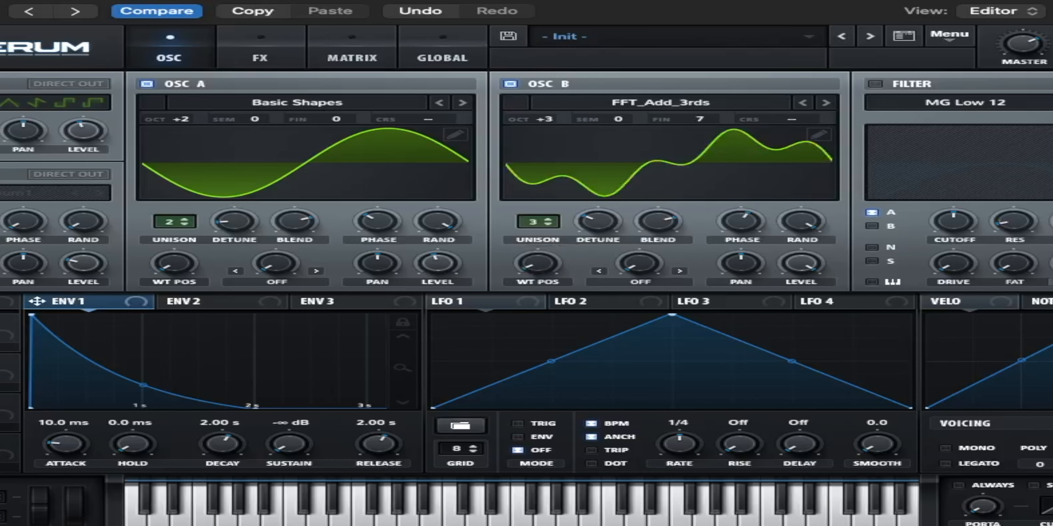
Step: Set ENV 2's decay to 1.20 s
click(204, 305)
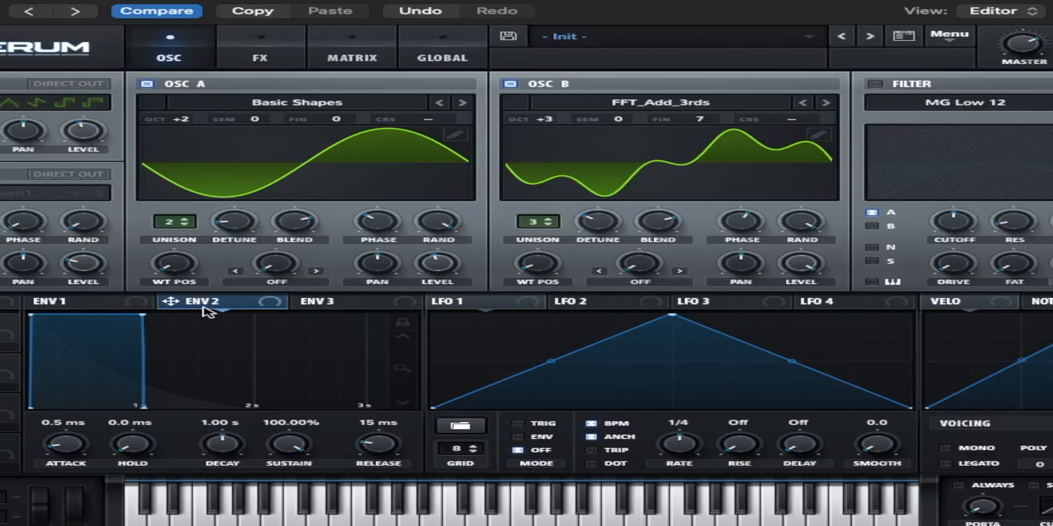
double_click(214, 449)
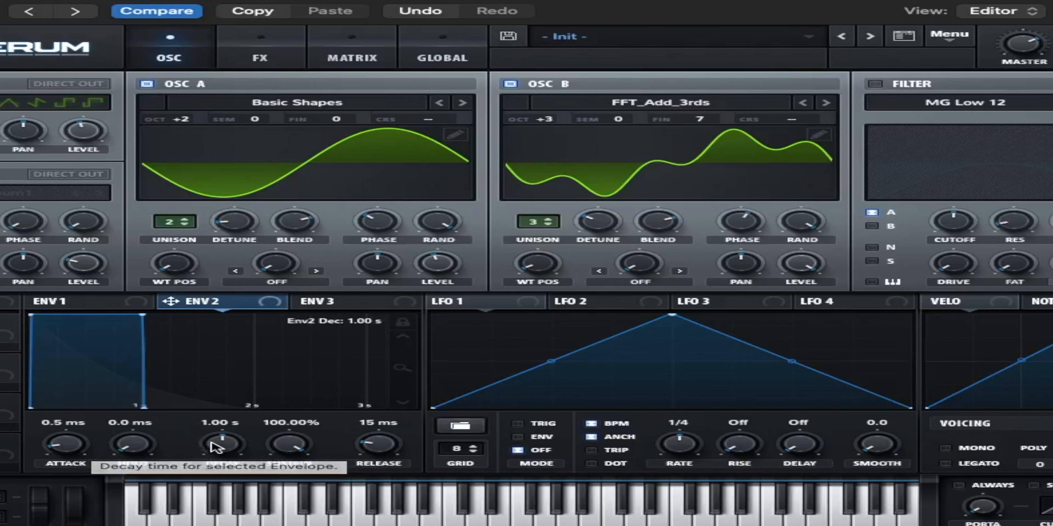
click(234, 434)
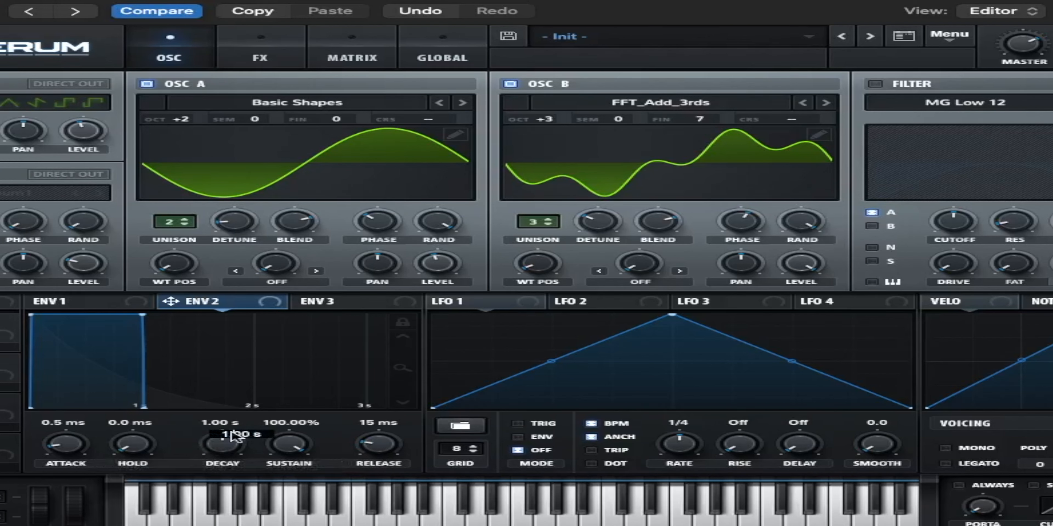
drag(233, 434, 248, 435)
text(2)
key(Return)
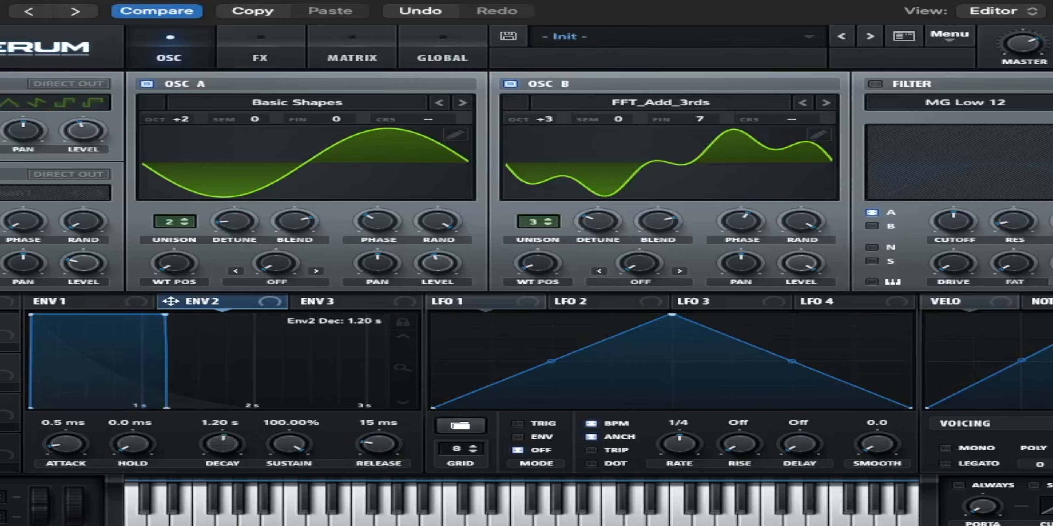
Step: Set ENV 2's sustain to 30.00%
drag(298, 450, 273, 523)
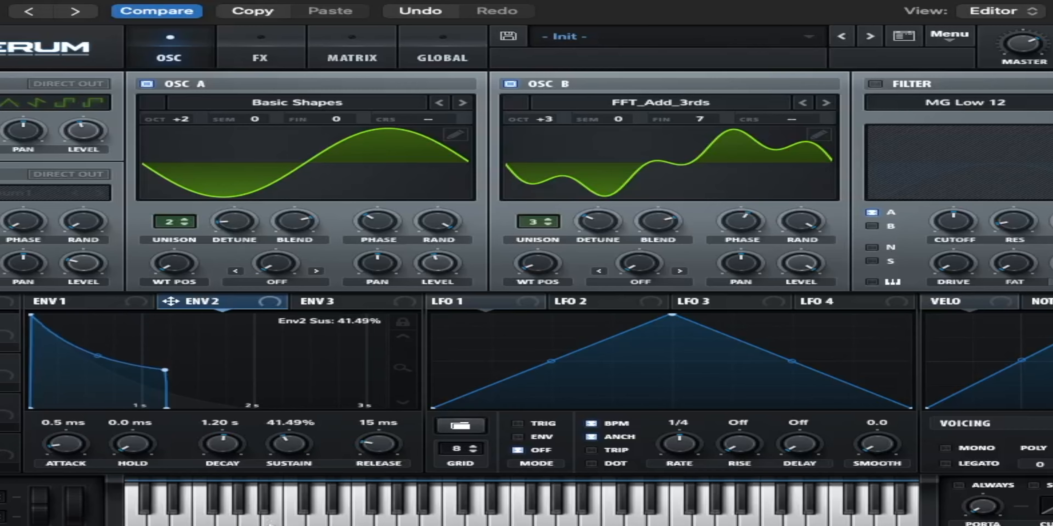
drag(283, 447, 281, 466)
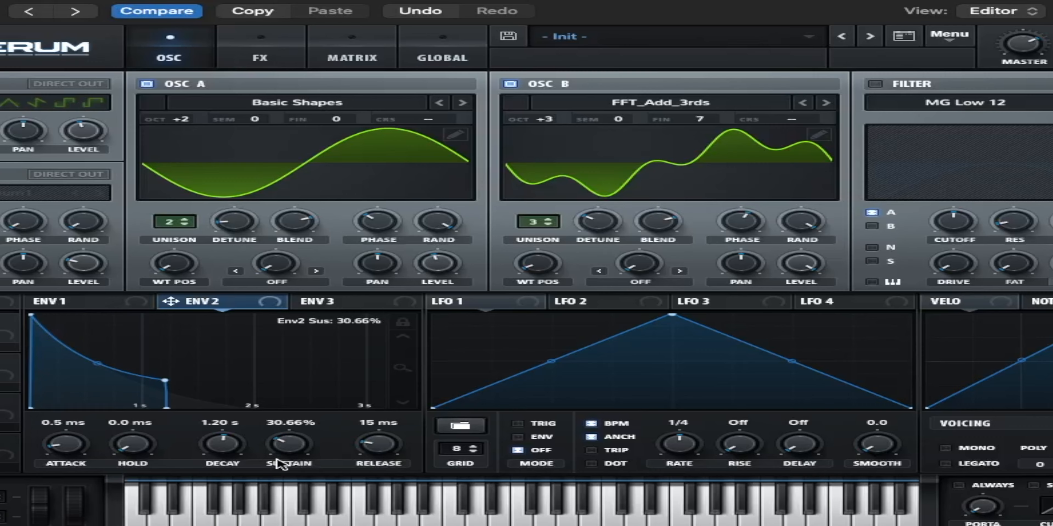
double_click(300, 425)
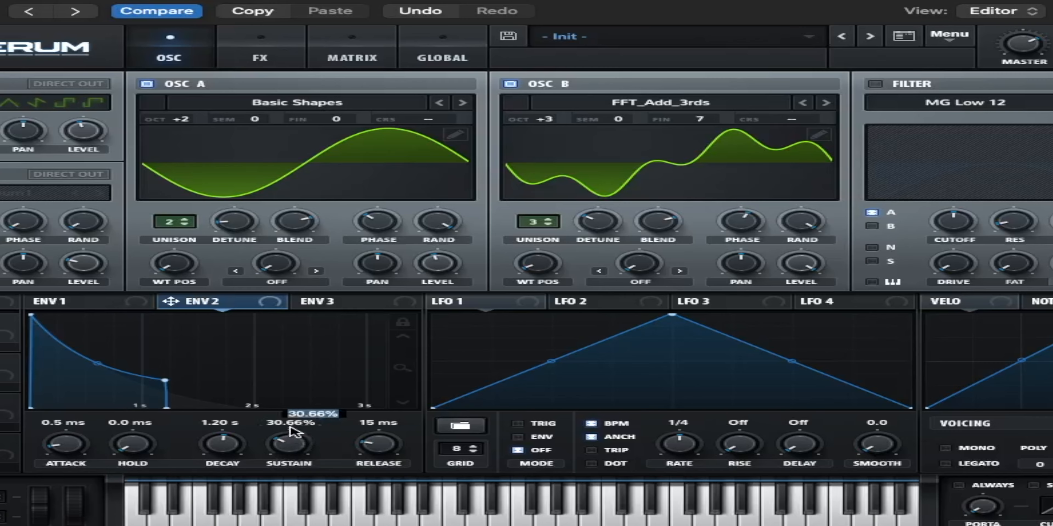
click(307, 413)
drag(307, 415, 322, 417)
text(00)
key(Return)
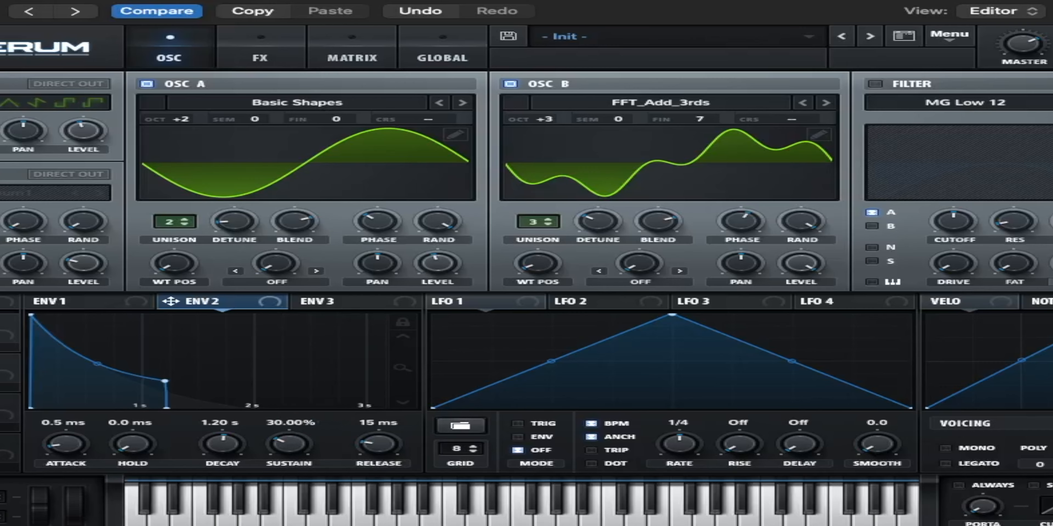
Step: Set ENV 2's release to 1.50 s
drag(369, 450, 387, 408)
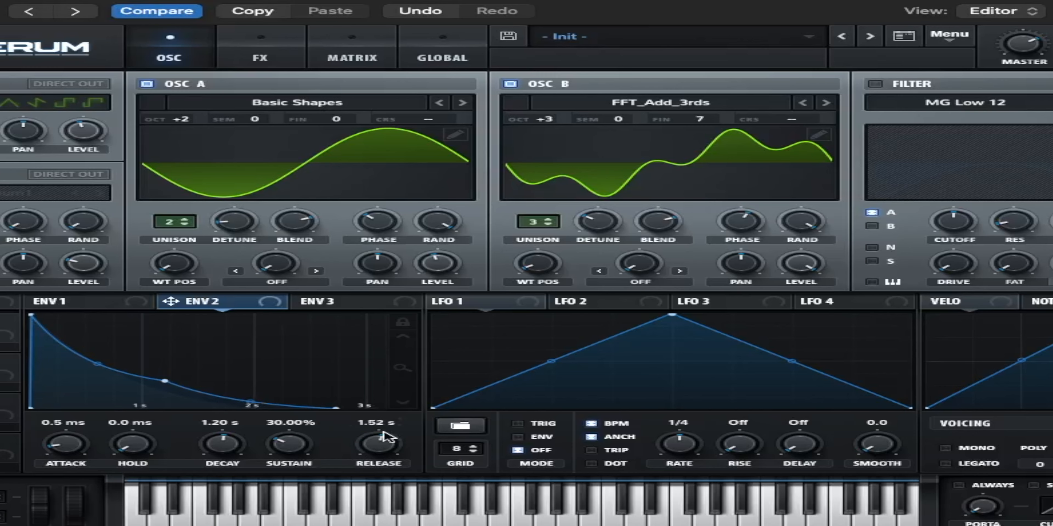
mouse_move(391, 416)
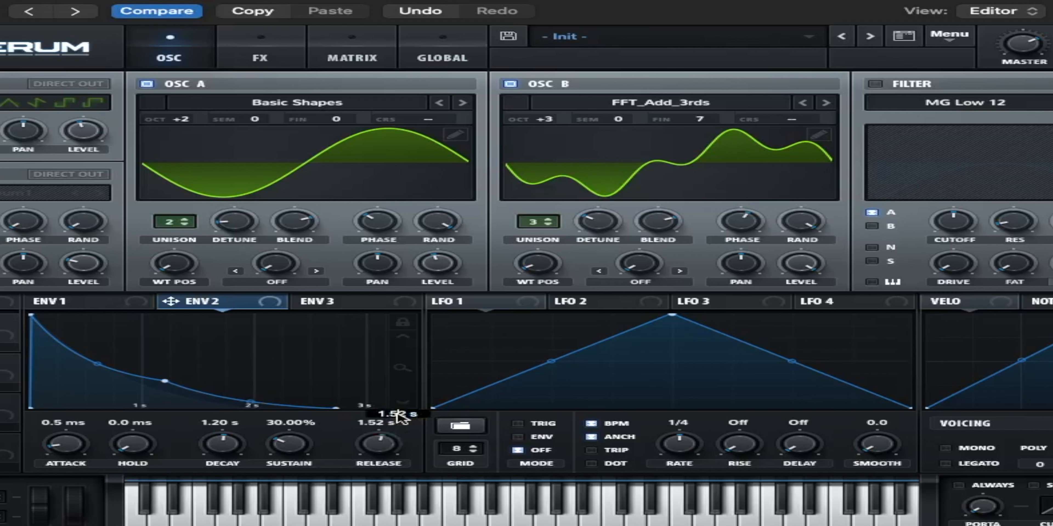
drag(395, 410, 408, 415)
text(0)
key(Return)
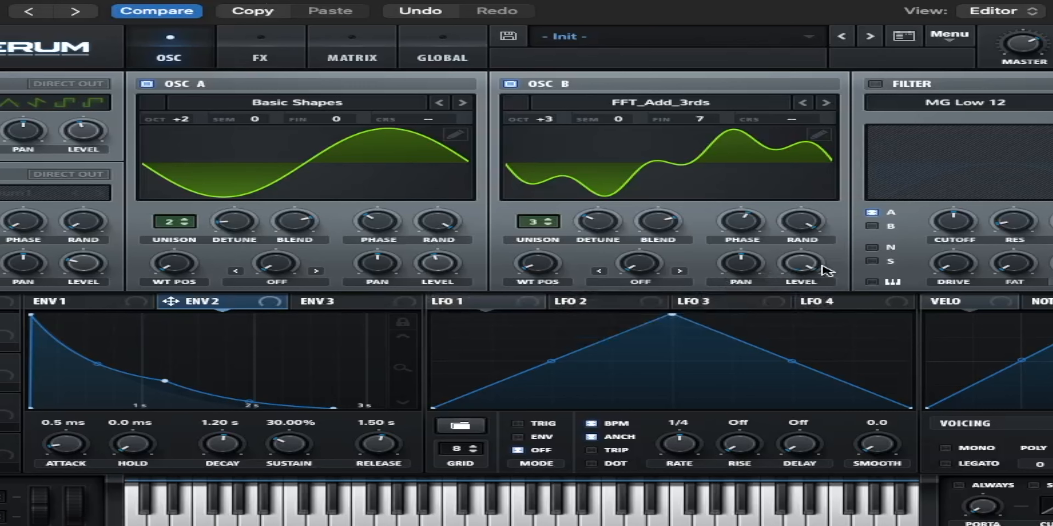
Step: Set OSC B's level to 25 and assign ENV 2 to modulate it, adjusting the modulation depth and direction
mouse_move(810, 271)
text(25)
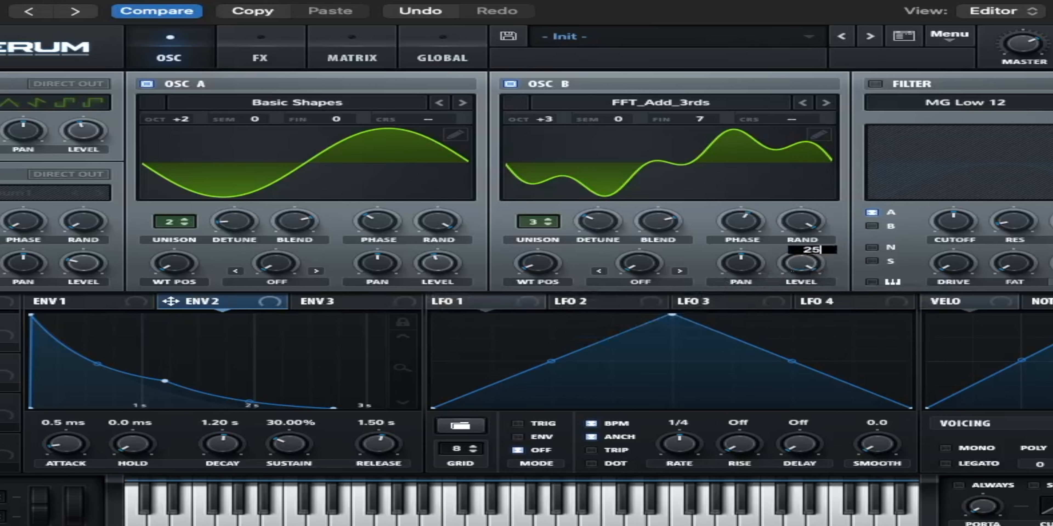
key(Return)
drag(801, 263, 801, 233)
drag(778, 312, 757, 367)
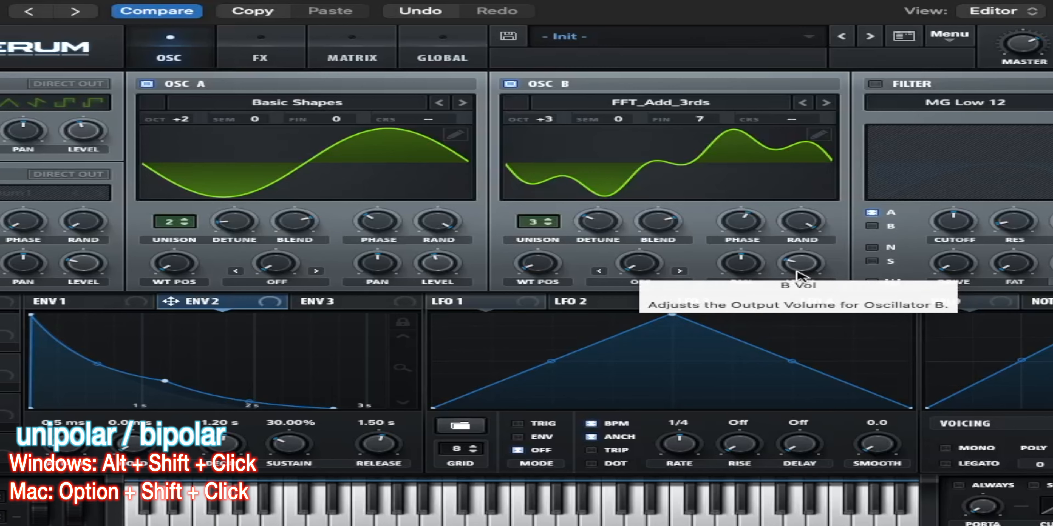
drag(778, 251, 755, 244)
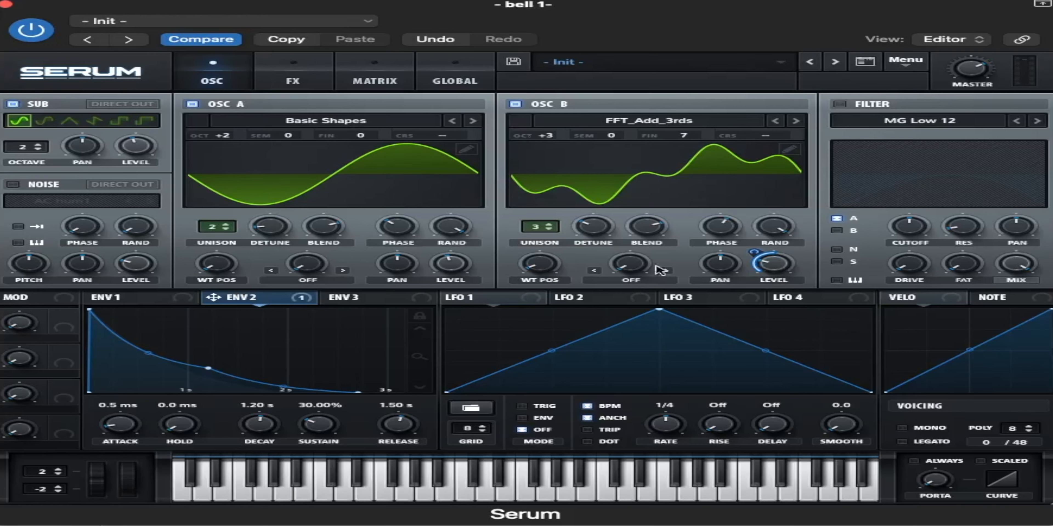
Step: Enable the noise oscillator with the AC hum1 sample and turn on its one-shot and key tracking options
click(13, 186)
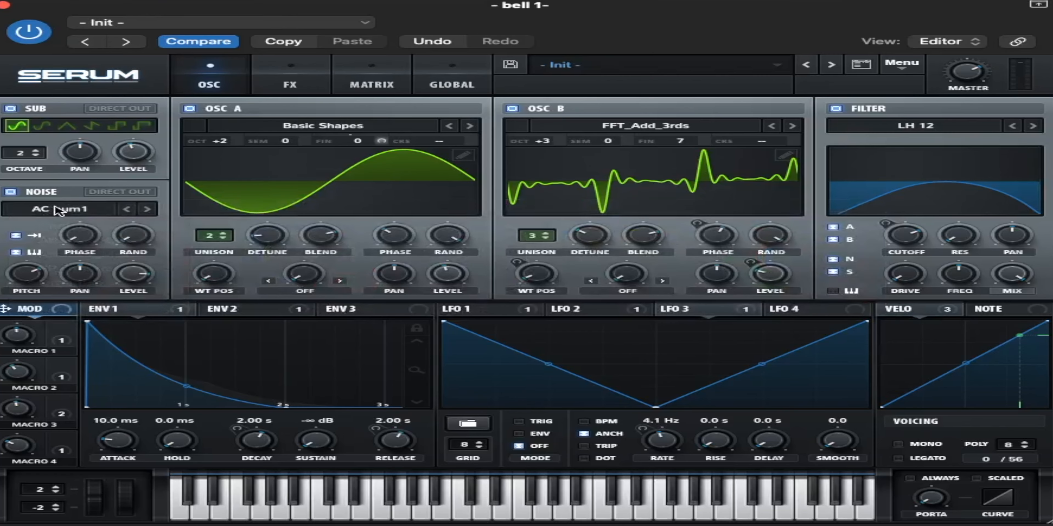
click(59, 210)
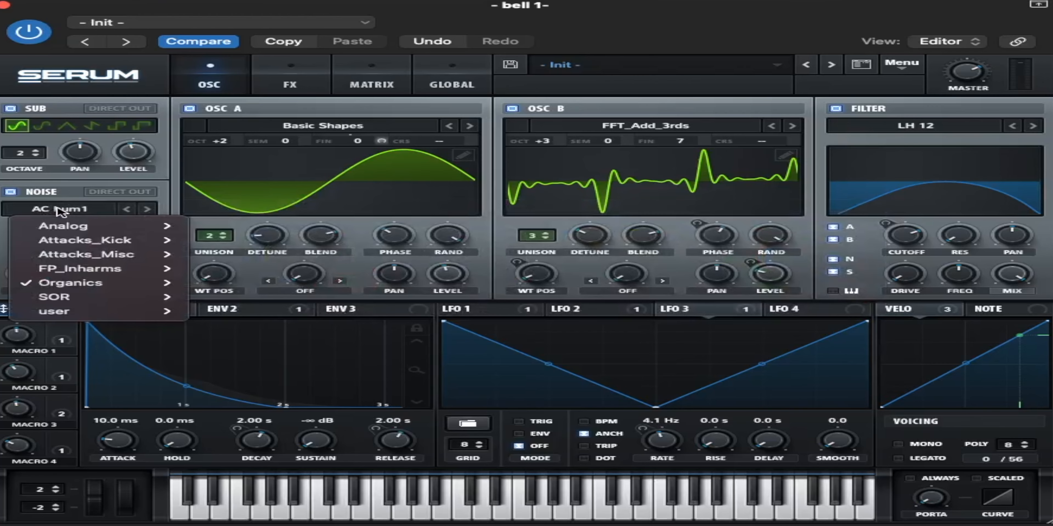
mouse_move(61, 223)
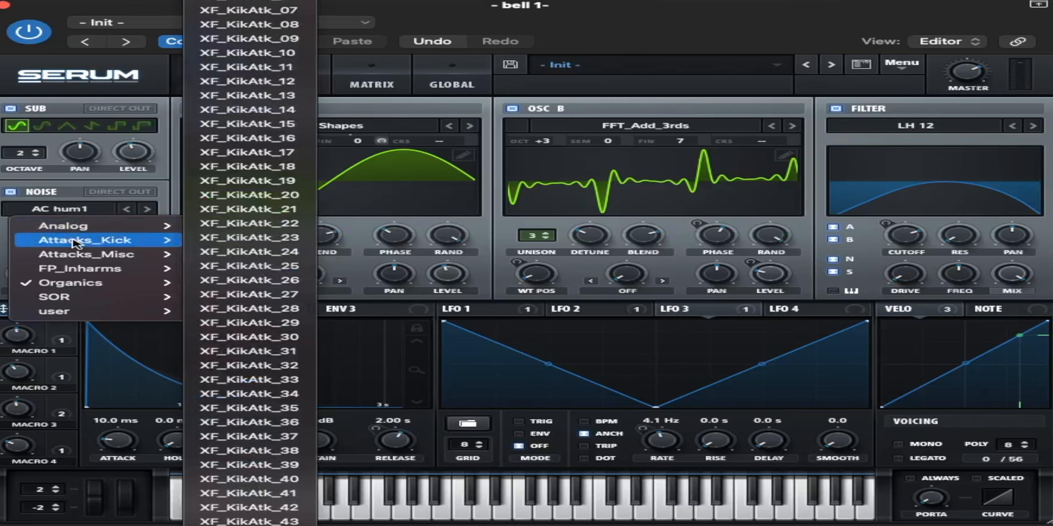
mouse_move(84, 255)
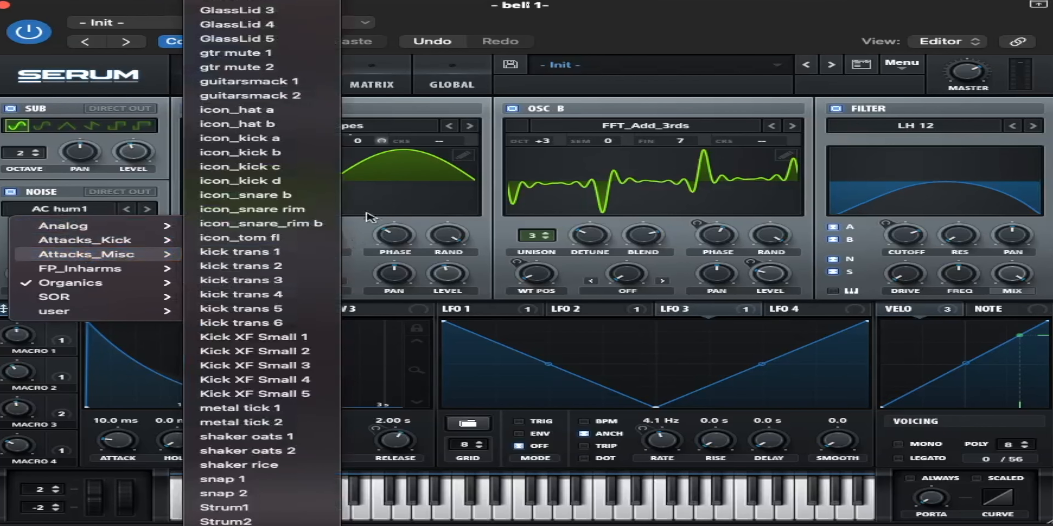
click(294, 26)
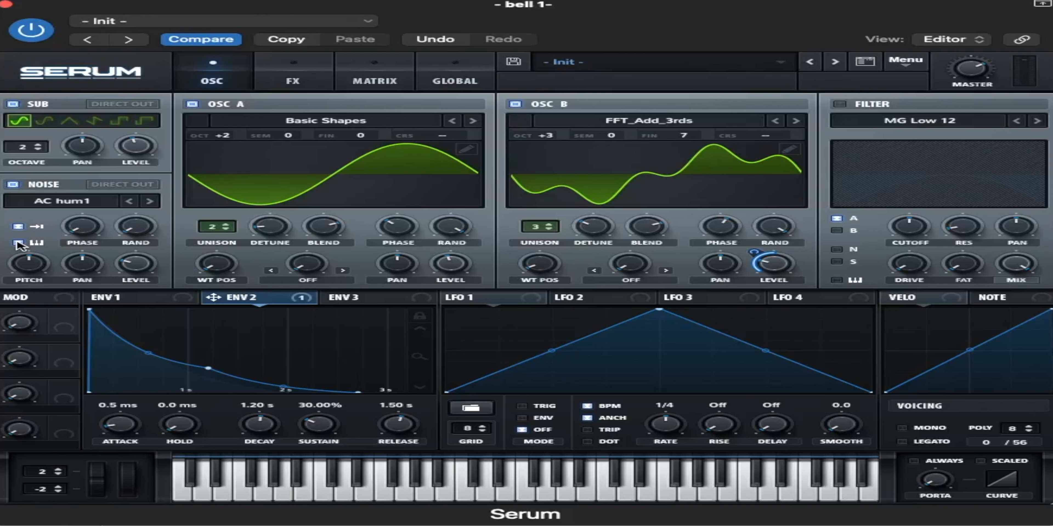
Step: Set the noise oscillator's pitch to 26 and raise its level
double_click(23, 265)
text(26)
key(Return)
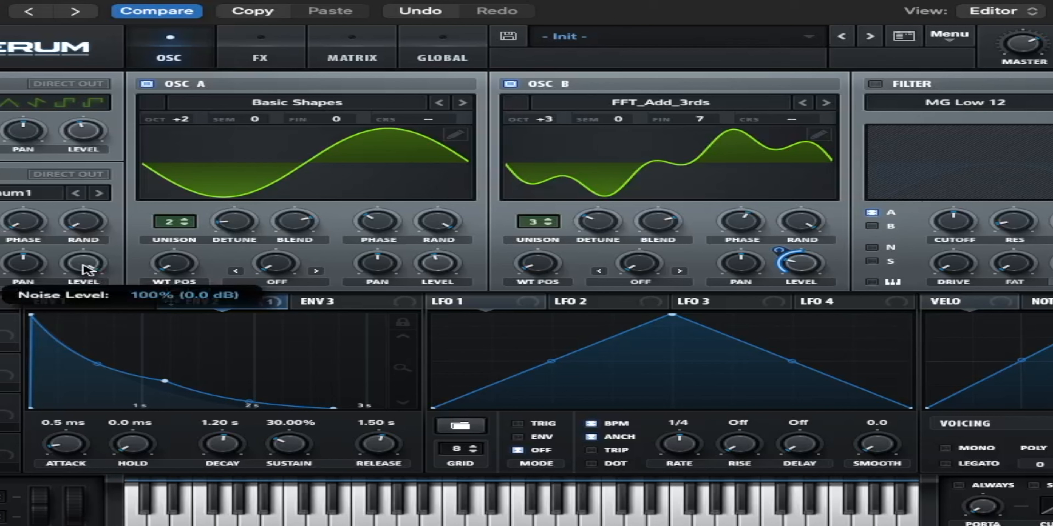
drag(86, 266, 83, 290)
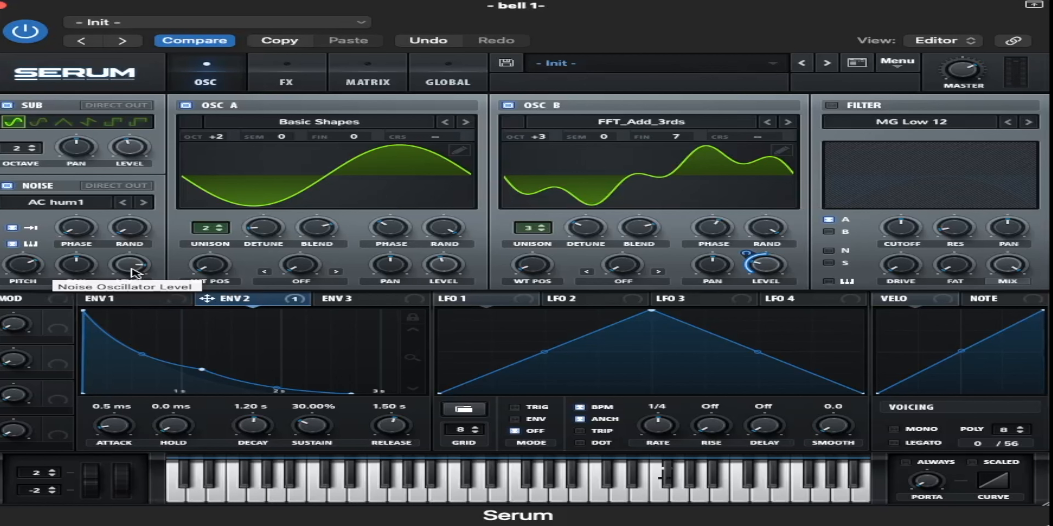
Step: Enable the filter and choose the Multi type LH 12
click(831, 106)
click(936, 121)
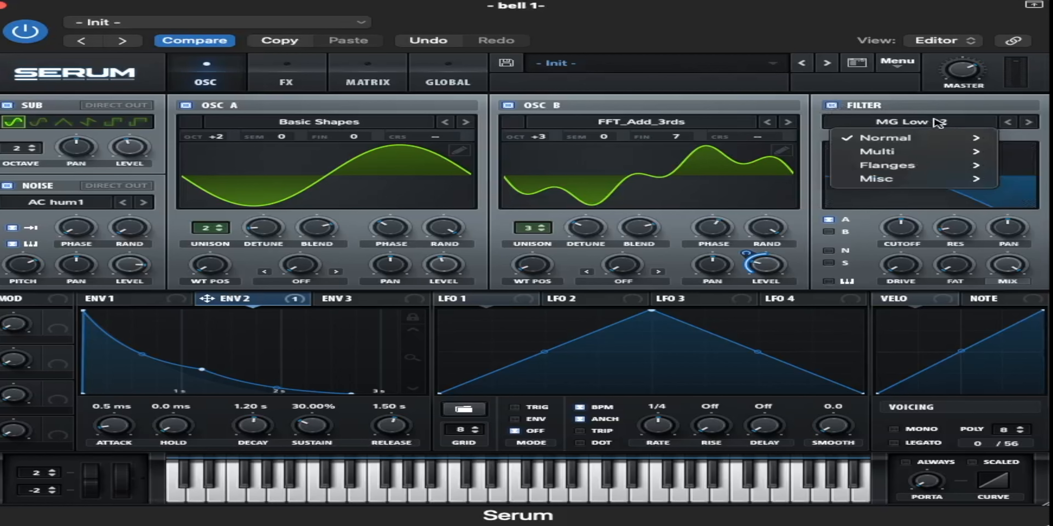
mouse_move(936, 137)
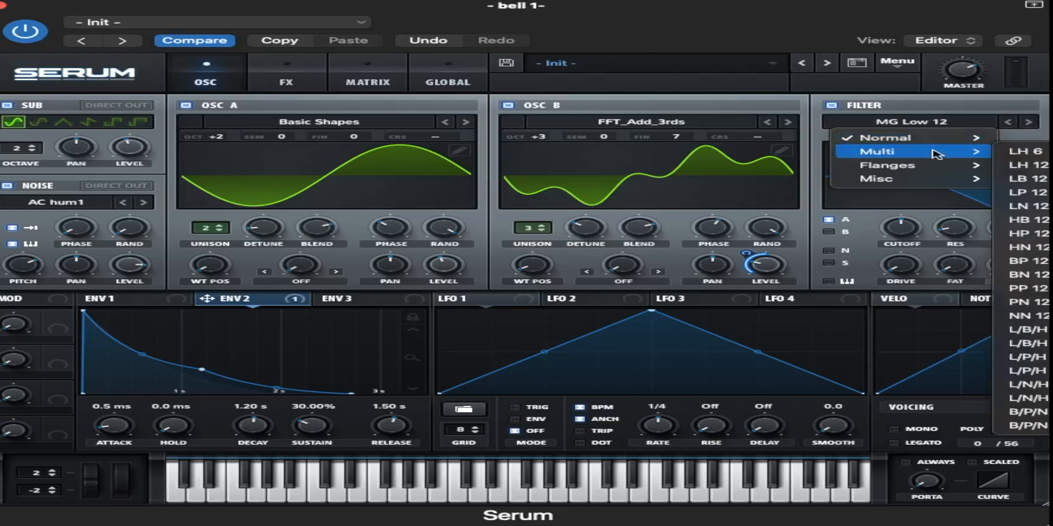
click(1004, 165)
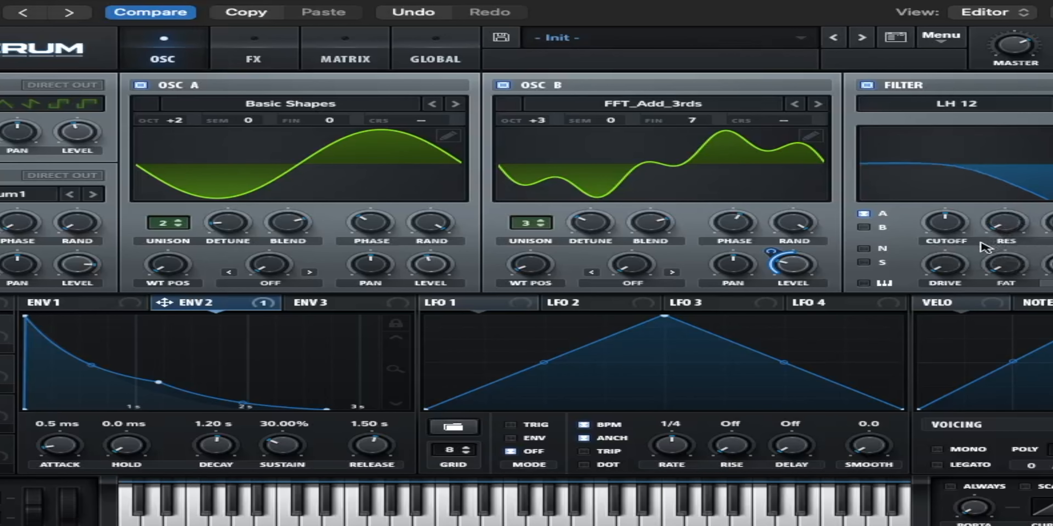
Step: Set the LH 12 filter's FREQ control to 50 and its cutoff to 2500
double_click(987, 257)
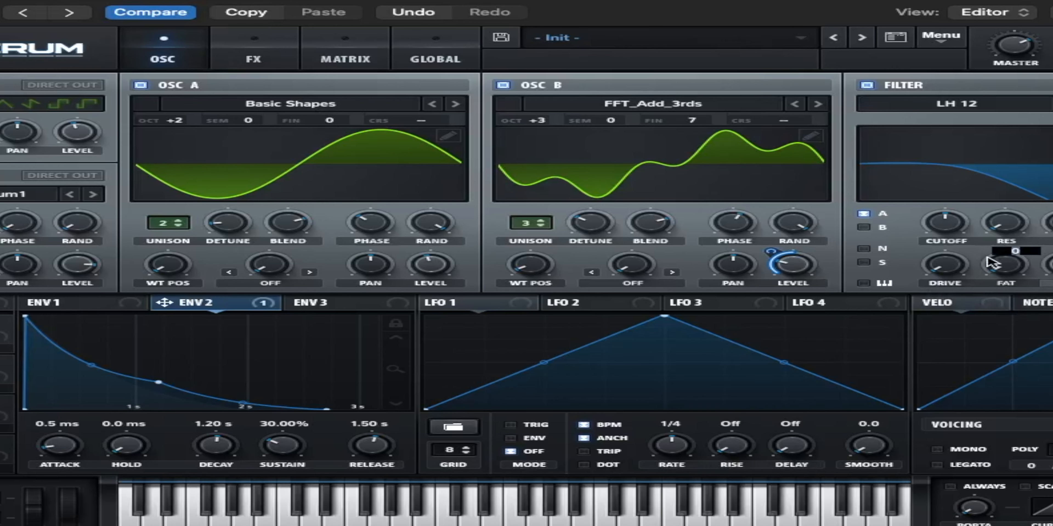
text(50)
key(Return)
double_click(948, 223)
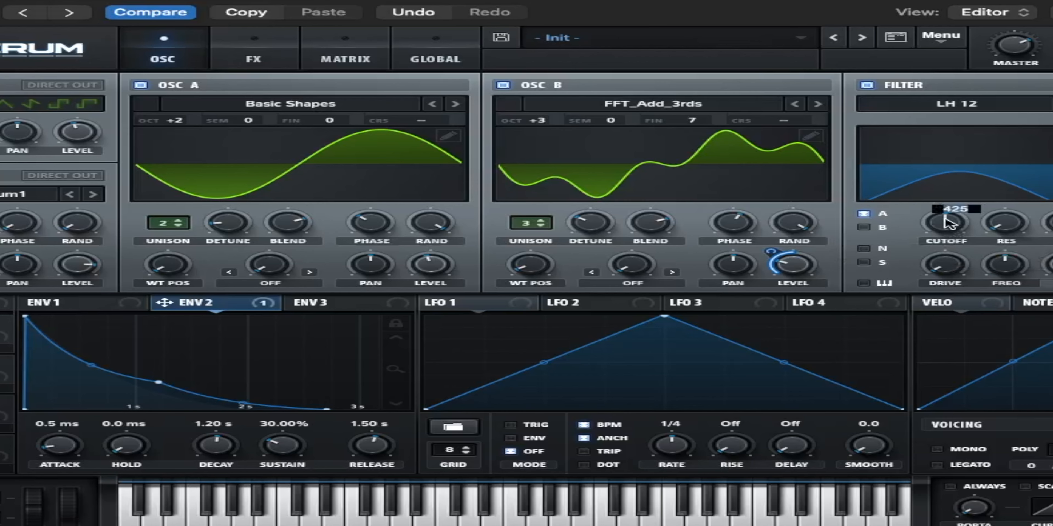
text(2500)
key(Return)
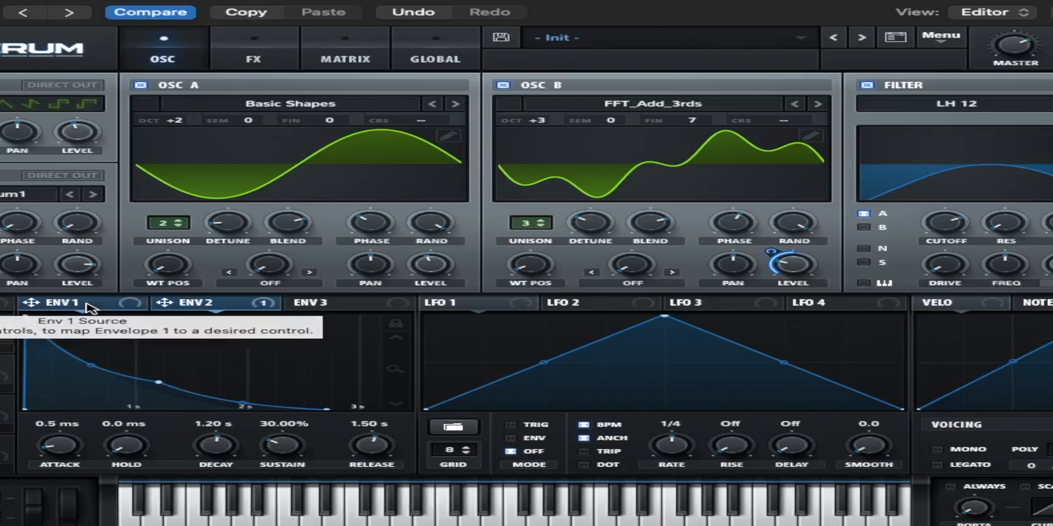
Step: Assign ENV 1 to modulate the filter cutoff and adjust the modulation depth
click(81, 302)
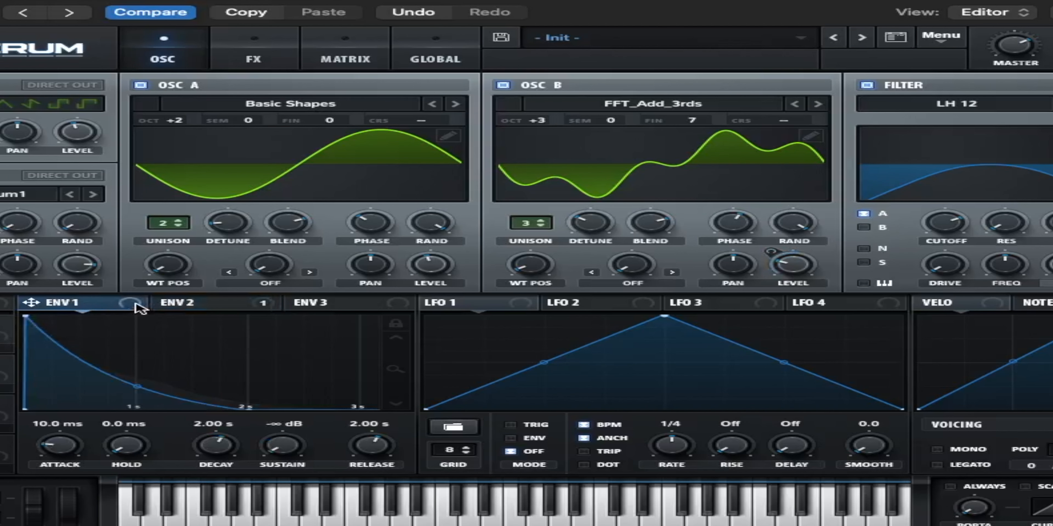
drag(139, 309, 942, 223)
mouse_move(920, 209)
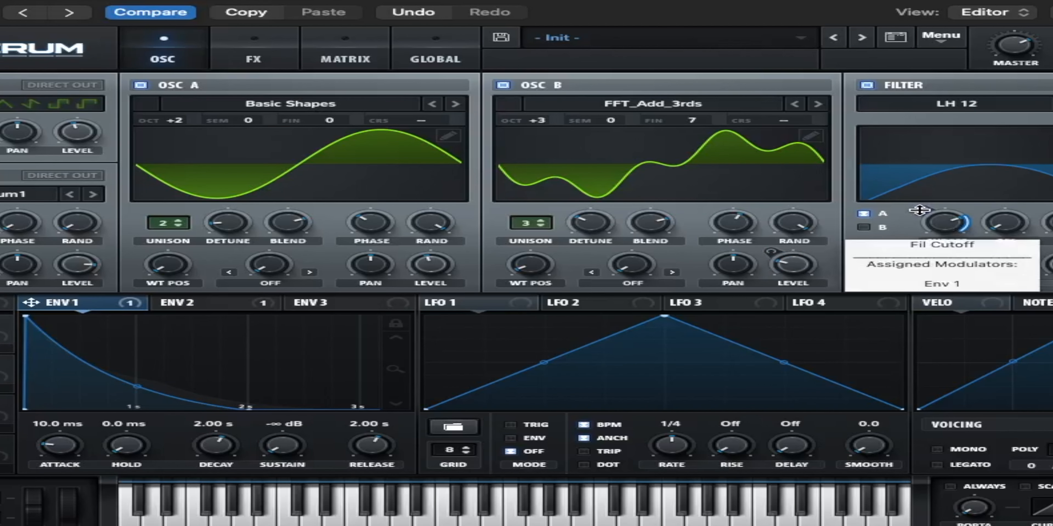
drag(919, 210, 921, 208)
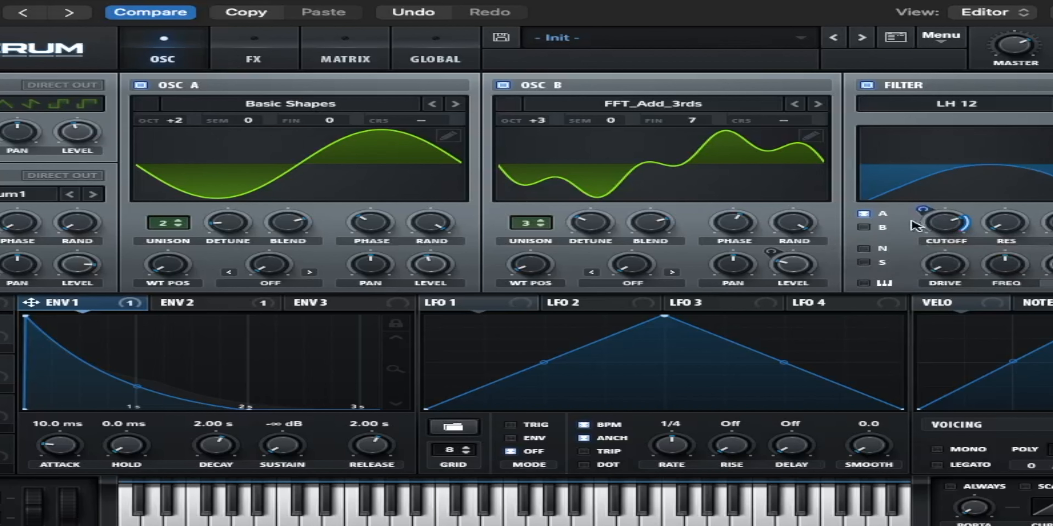
Step: Route OSC B, the noise oscillator and the sub oscillator through the filter
click(863, 228)
click(864, 248)
click(863, 263)
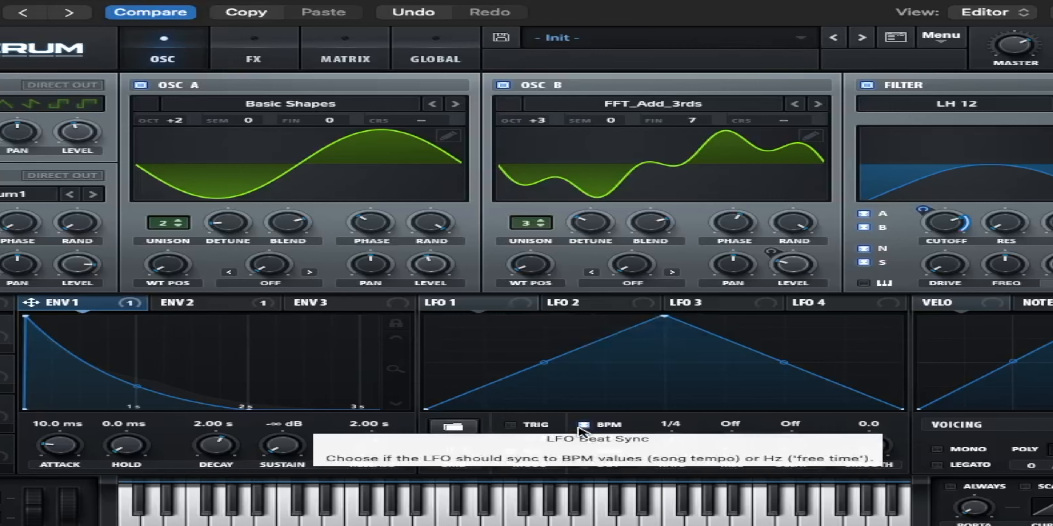
Step: Make LFO 1 free-running without BPM sync at 1 Hz and assign it to modulate OSC B's phase
click(584, 425)
click(584, 439)
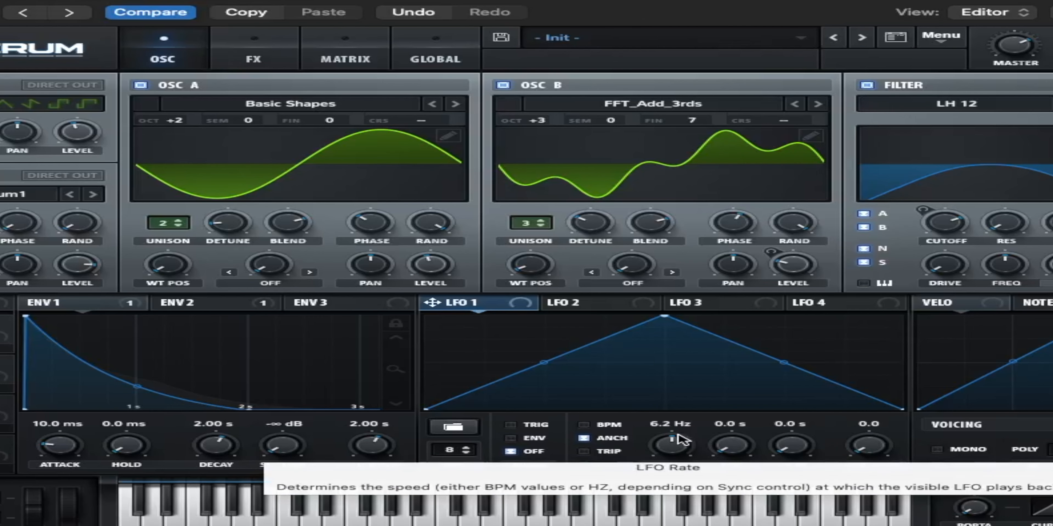
double_click(678, 436)
text(1)
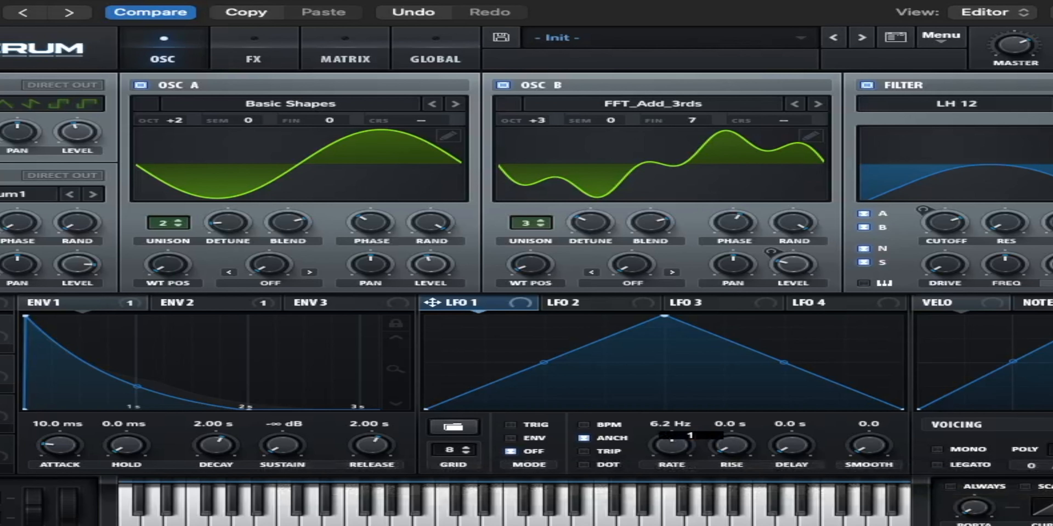
key(Return)
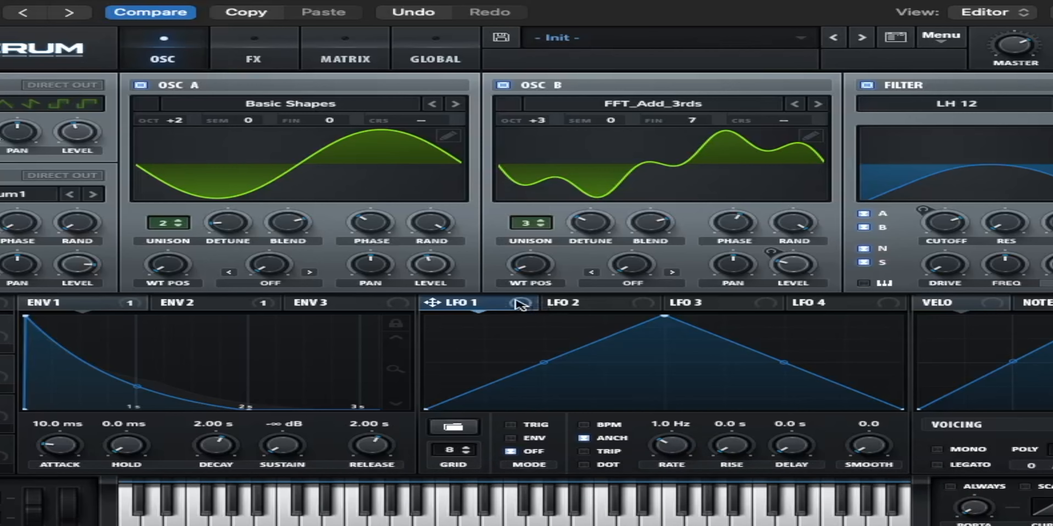
drag(517, 304, 713, 225)
Step: Assign LFO 2 to OSC A's fine tuning and reduce the modulation to a very small depth
click(588, 309)
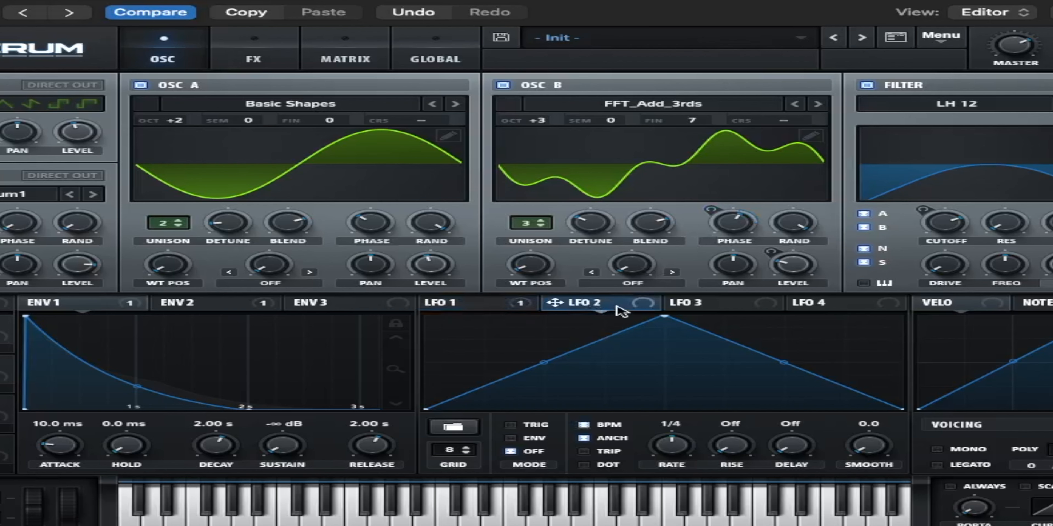
drag(555, 302, 317, 121)
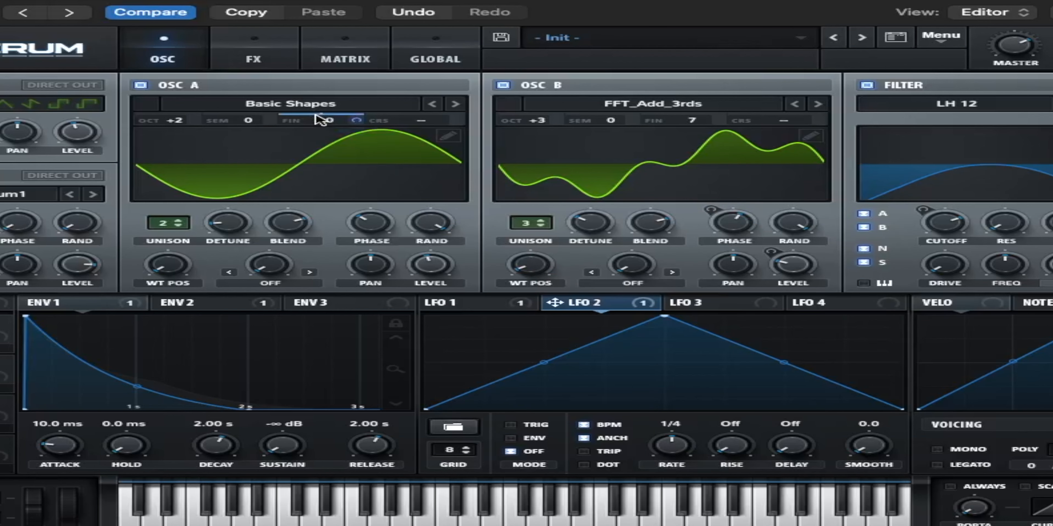
right_click(321, 121)
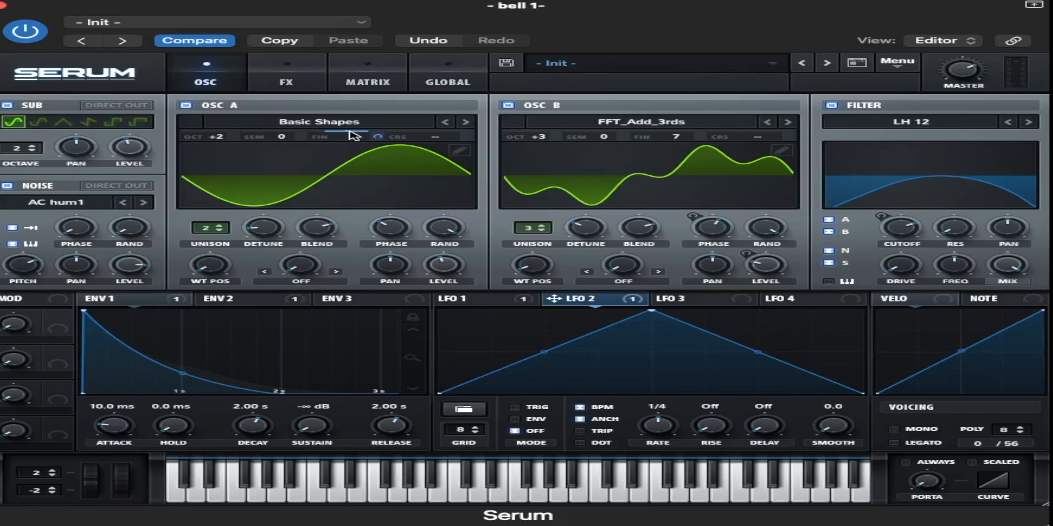
drag(354, 135, 351, 154)
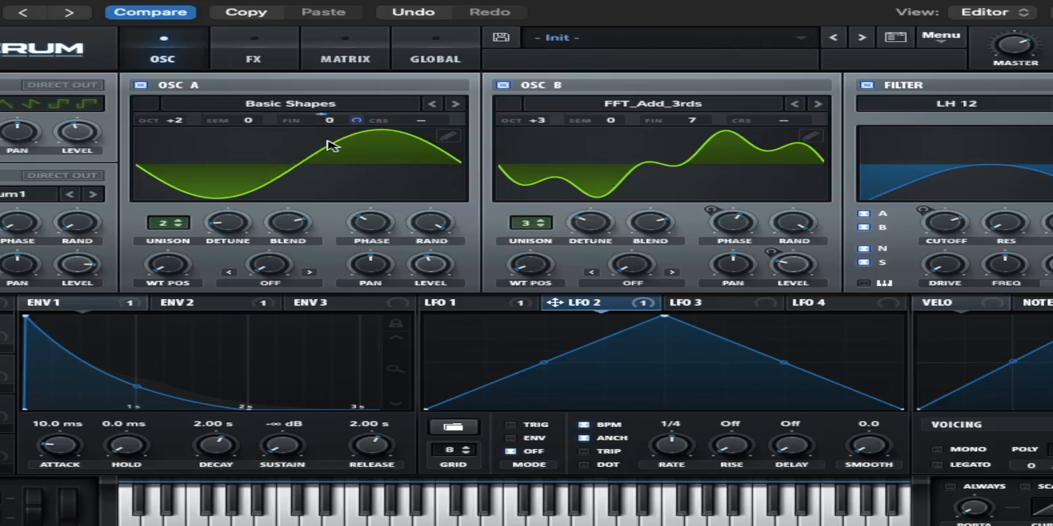
Step: Enable the Distortion effect and move it to the start of the effects chain, ahead of Hyper/Dimension
click(266, 57)
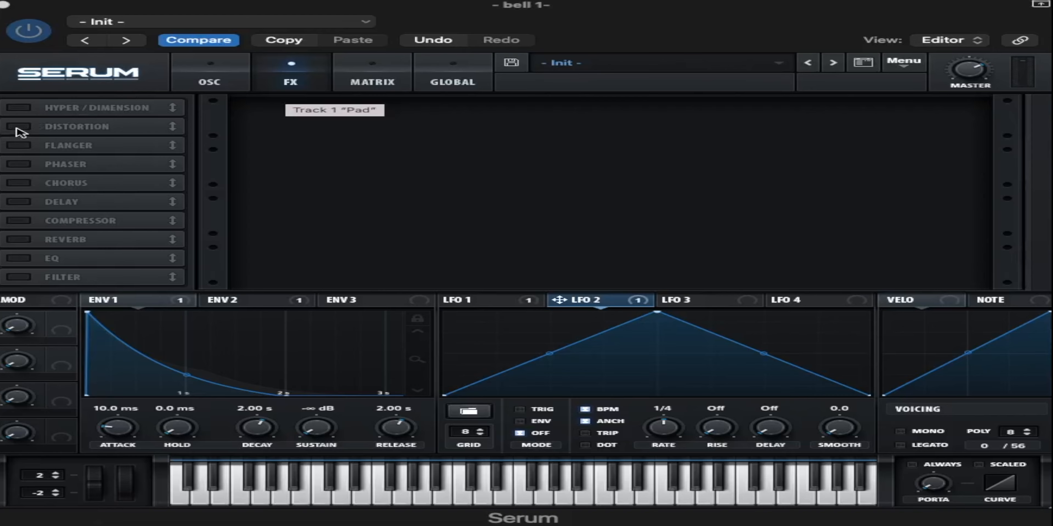
click(16, 127)
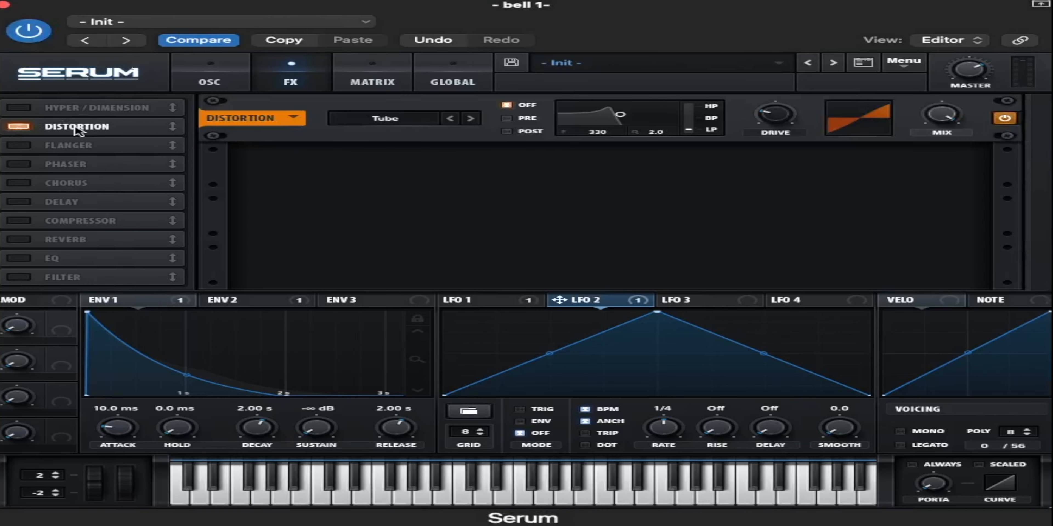
drag(78, 130, 84, 107)
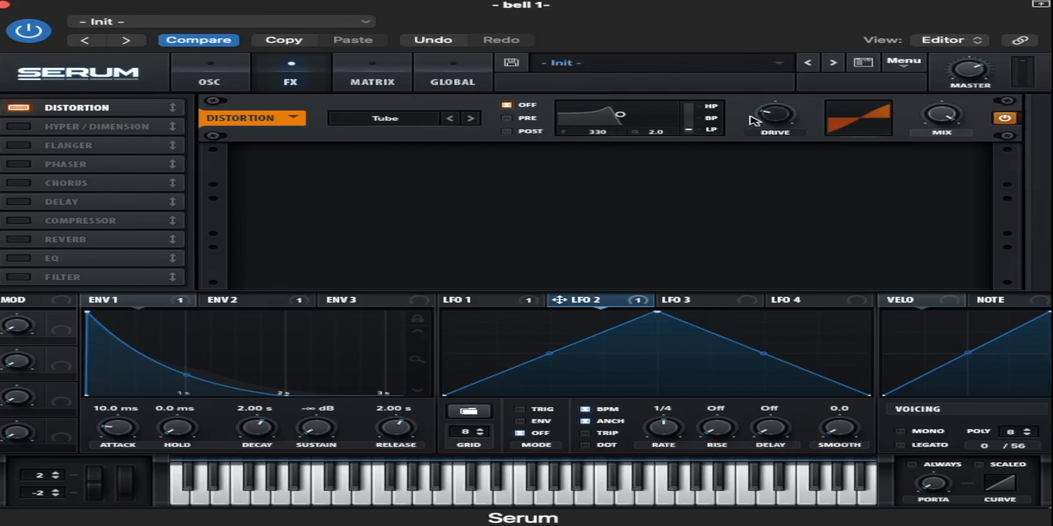
Step: Set the distortion's drive to 14 and its mix to 50
double_click(762, 119)
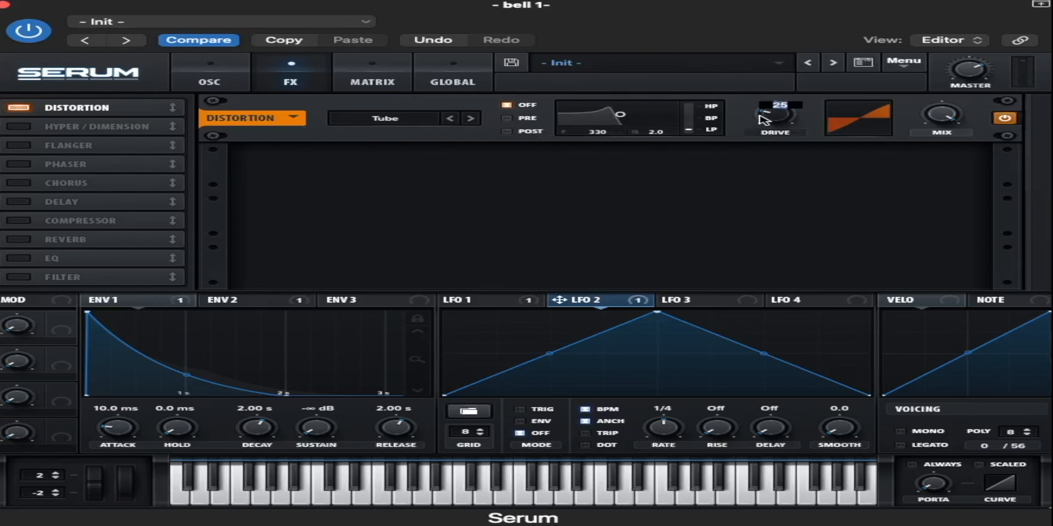
text(14)
key(Return)
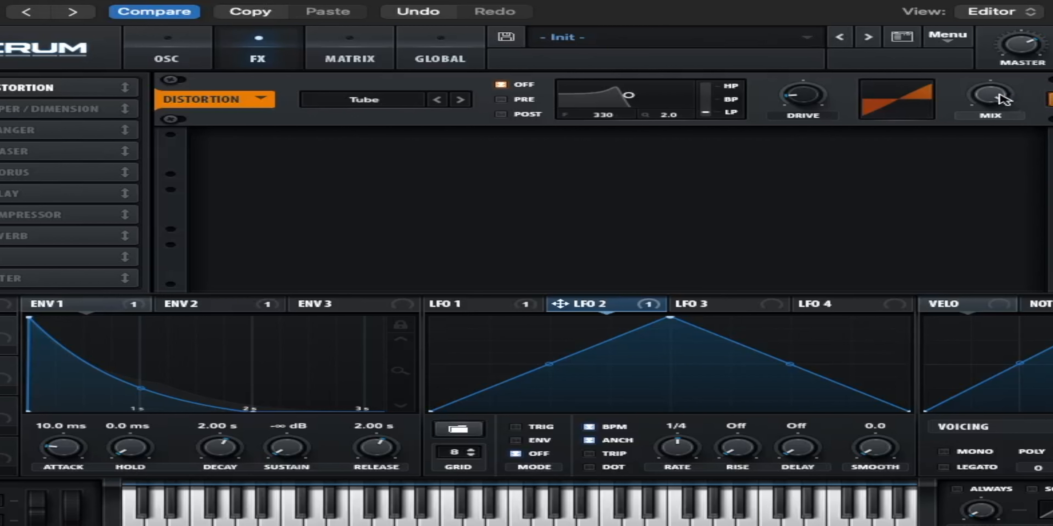
double_click(953, 117)
text(50)
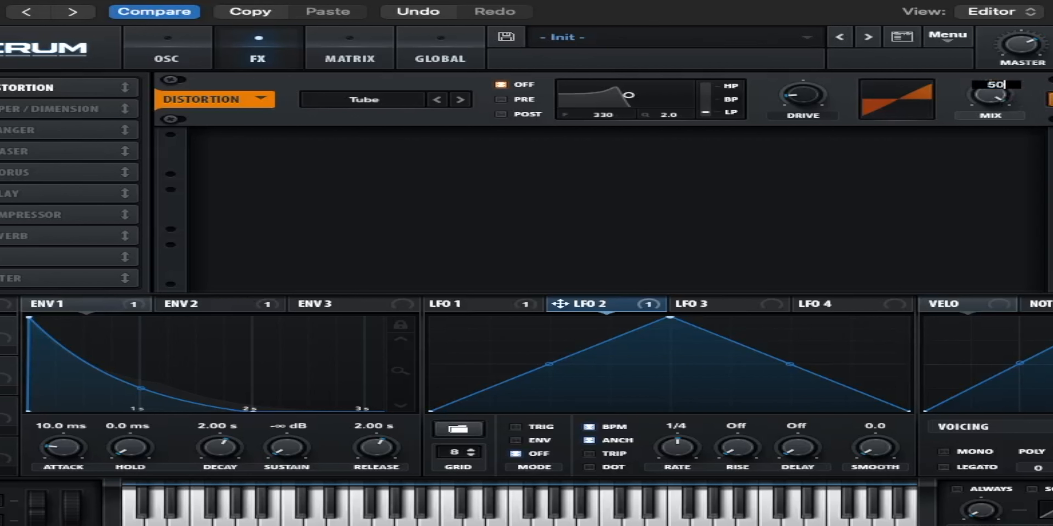
key(Return)
Step: Switch the distortion's filter to POST with its frequency at 13290 and Q at 0.1
click(500, 114)
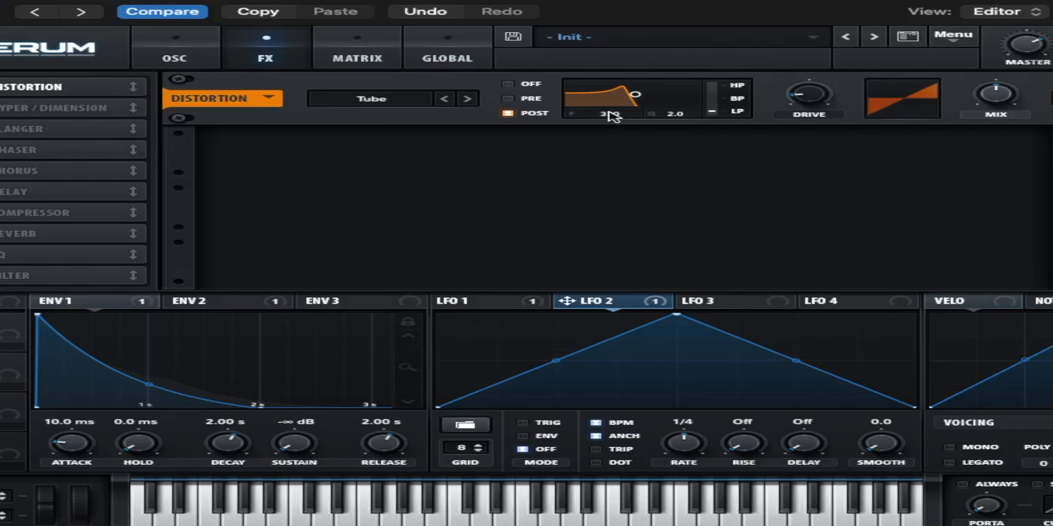
drag(612, 116, 658, 43)
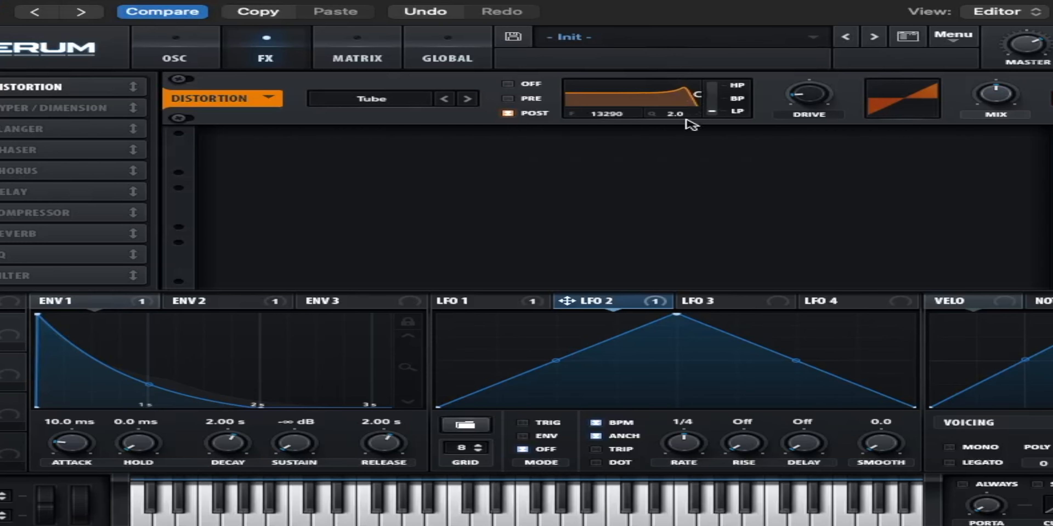
drag(681, 115, 665, 249)
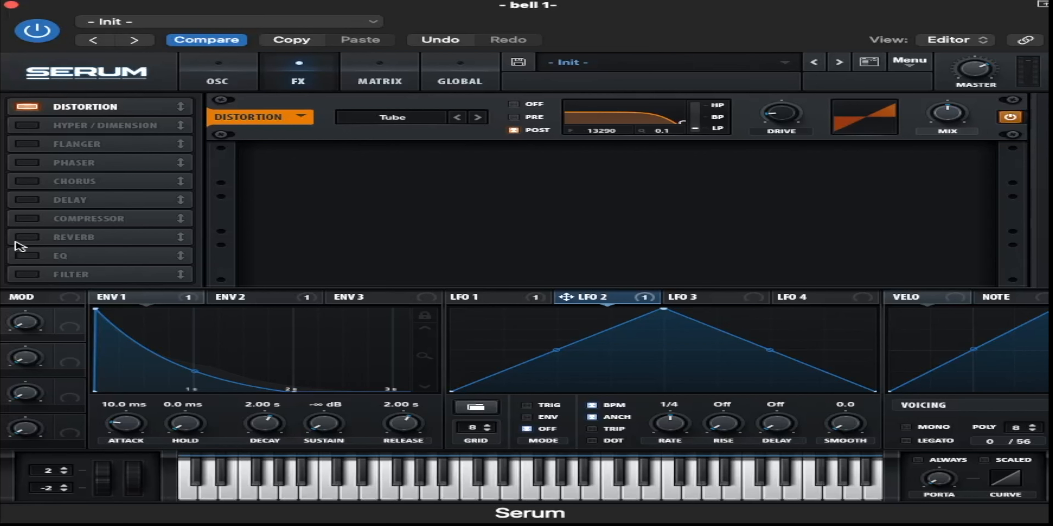
Step: Enable the Reverb effect with its low cut at 28 and its mix at 25
click(0, 234)
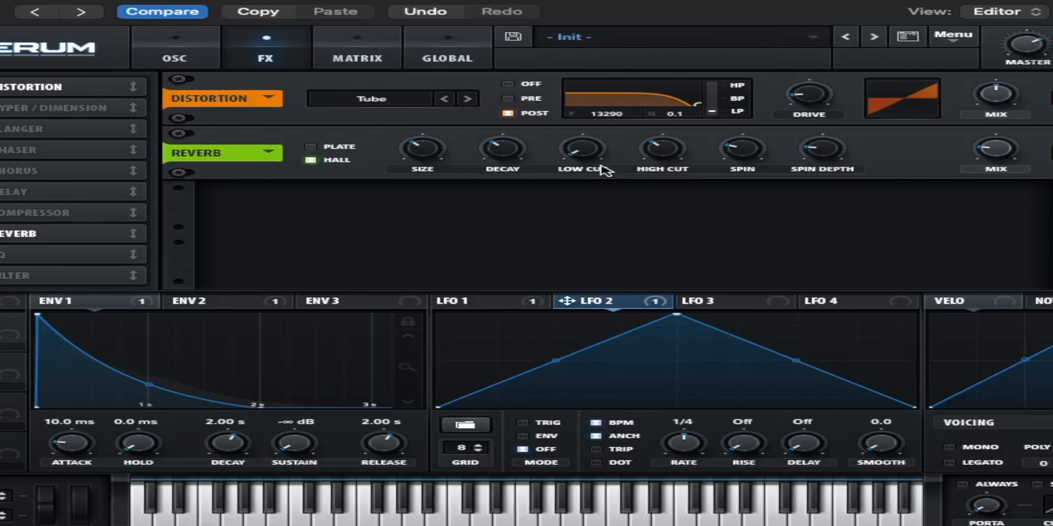
click(585, 169)
text(28)
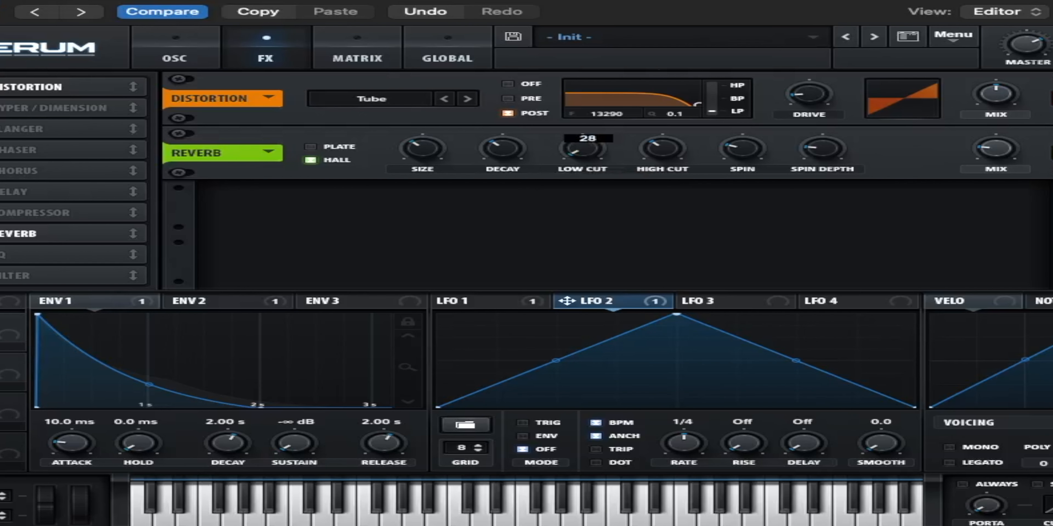
key(Return)
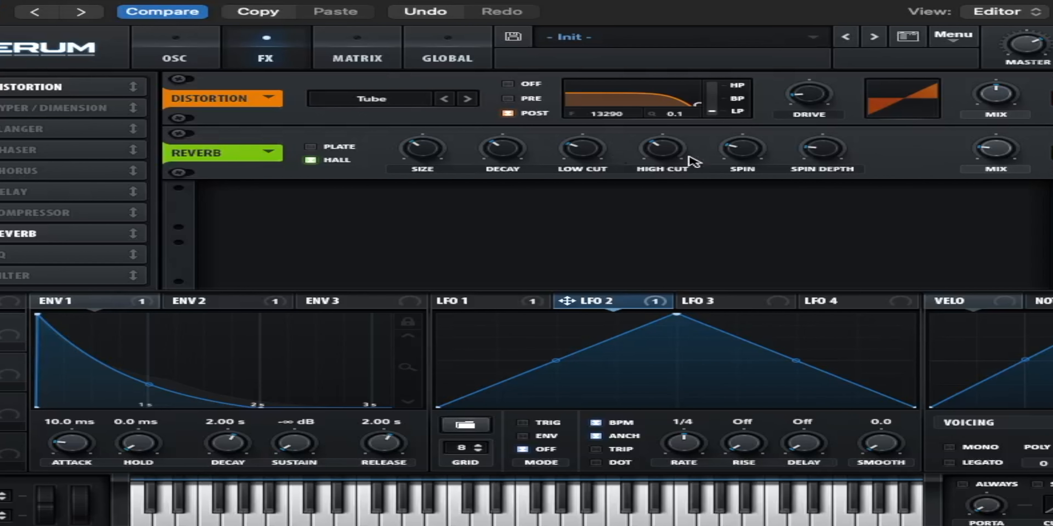
click(1013, 157)
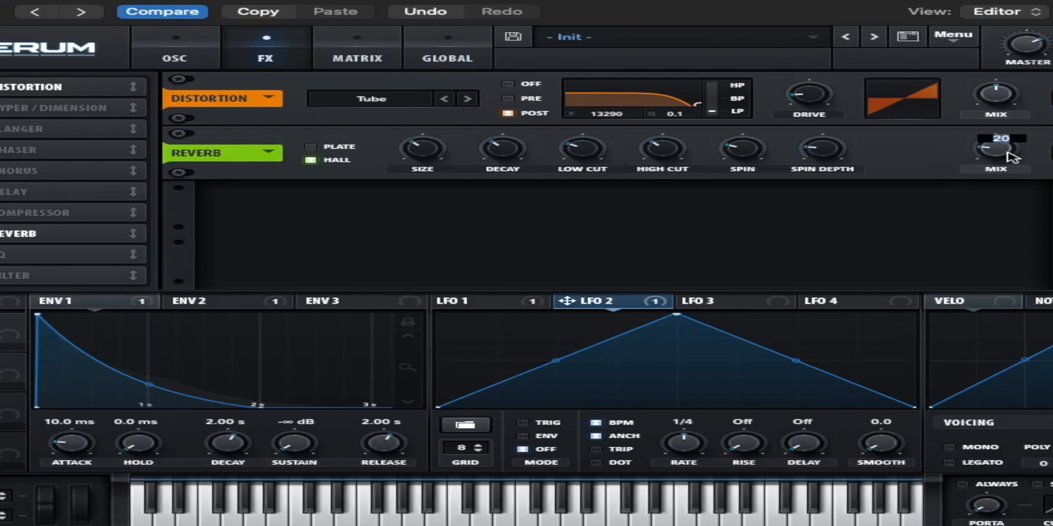
text(25)
key(Return)
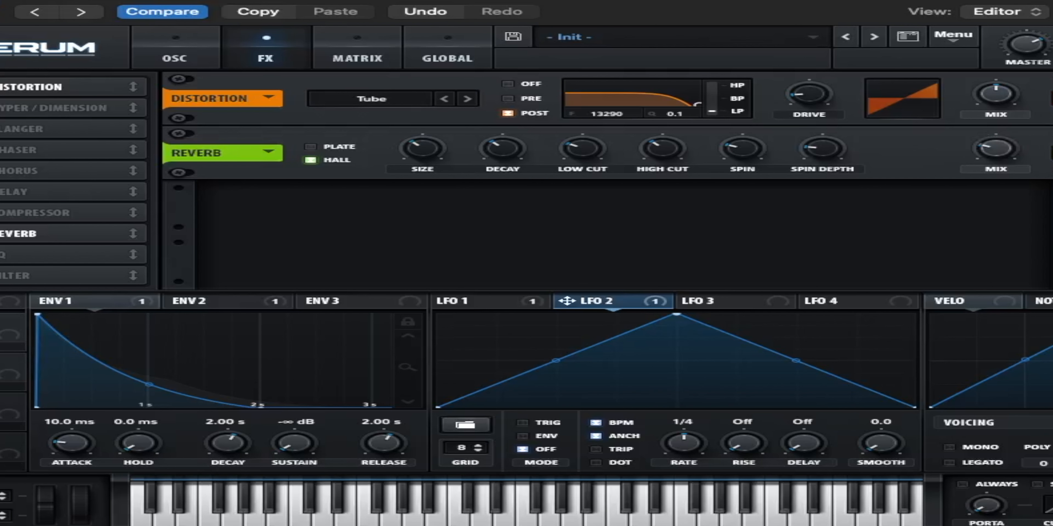
Step: Enable Hyper/Dimension after the reverb, with Hyper unison at 1 and Dimension size at 18
click(25, 144)
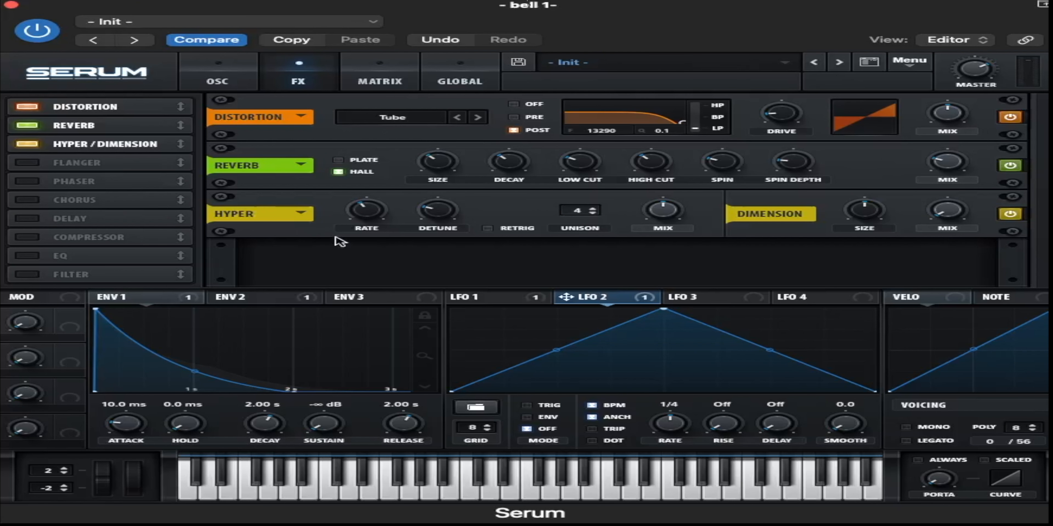
double_click(577, 213)
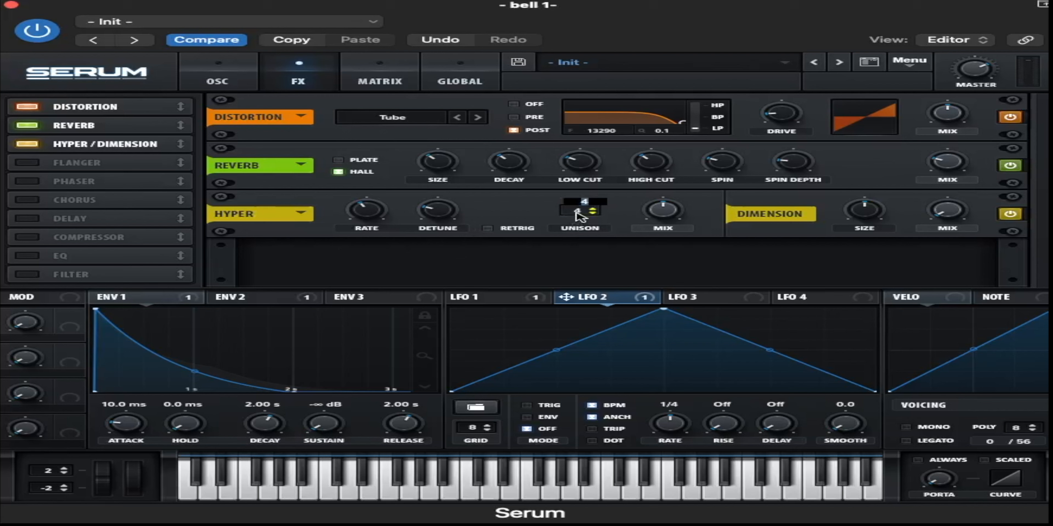
text(1)
key(Return)
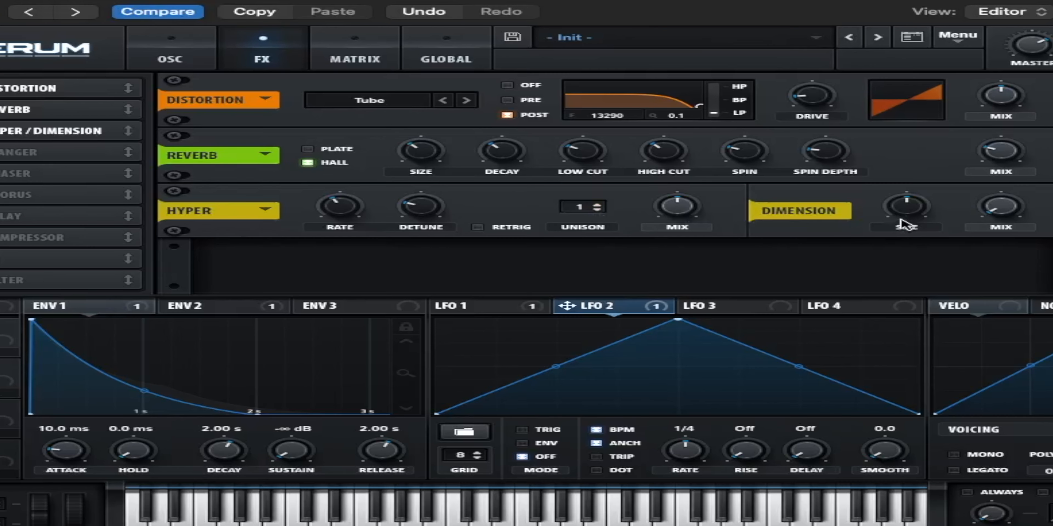
double_click(862, 215)
text(18)
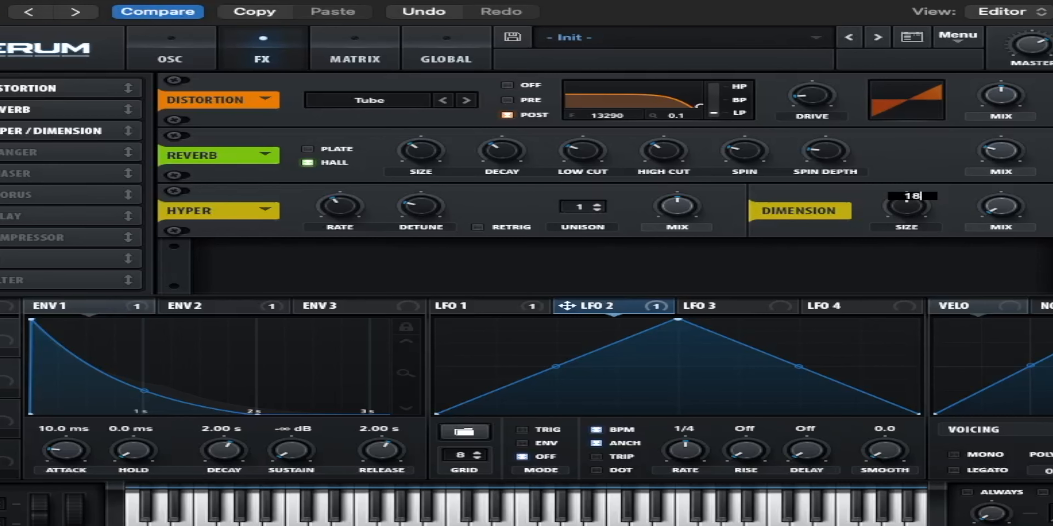
key(Return)
Step: Set the Hyper mix to 25 and the Dimension mix to 18
double_click(666, 211)
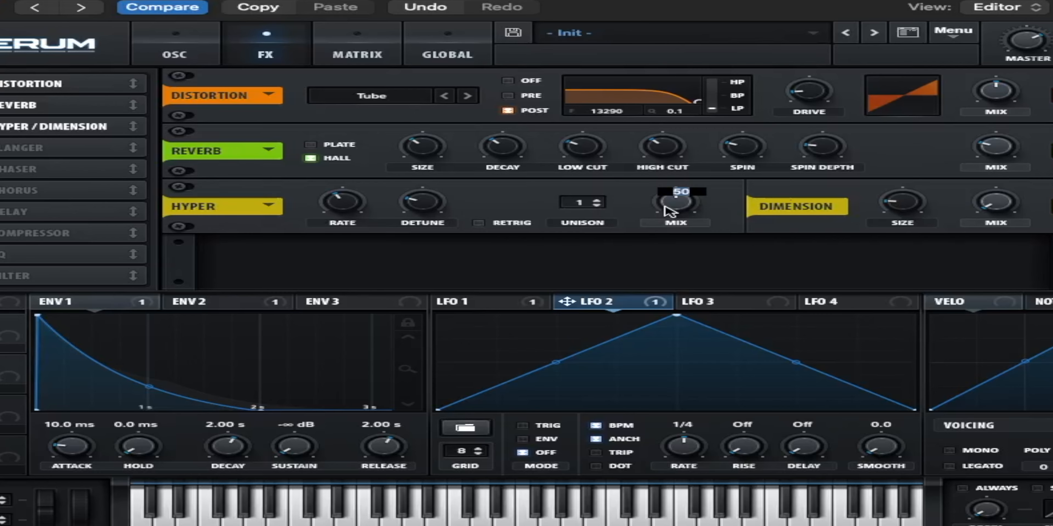
text(25)
key(Return)
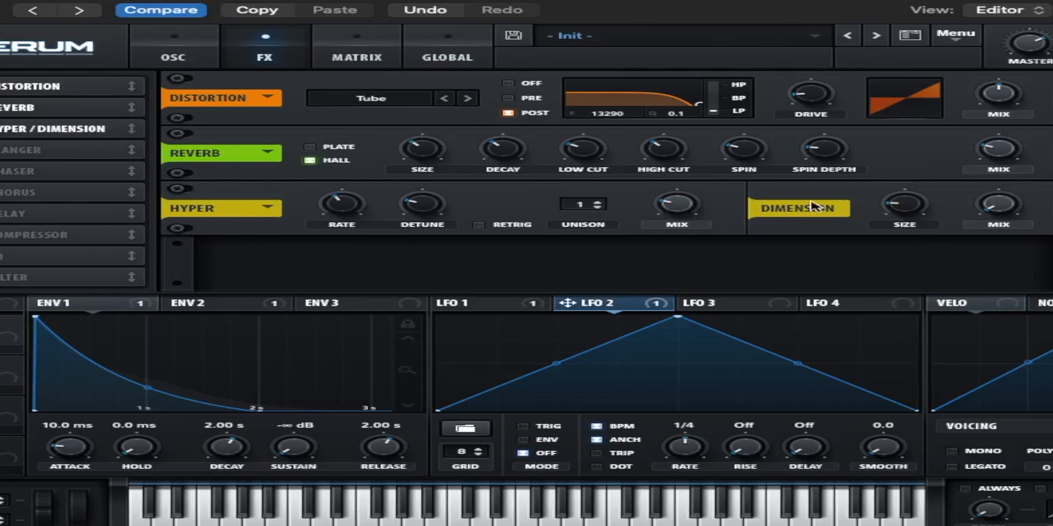
double_click(1001, 200)
text(20)
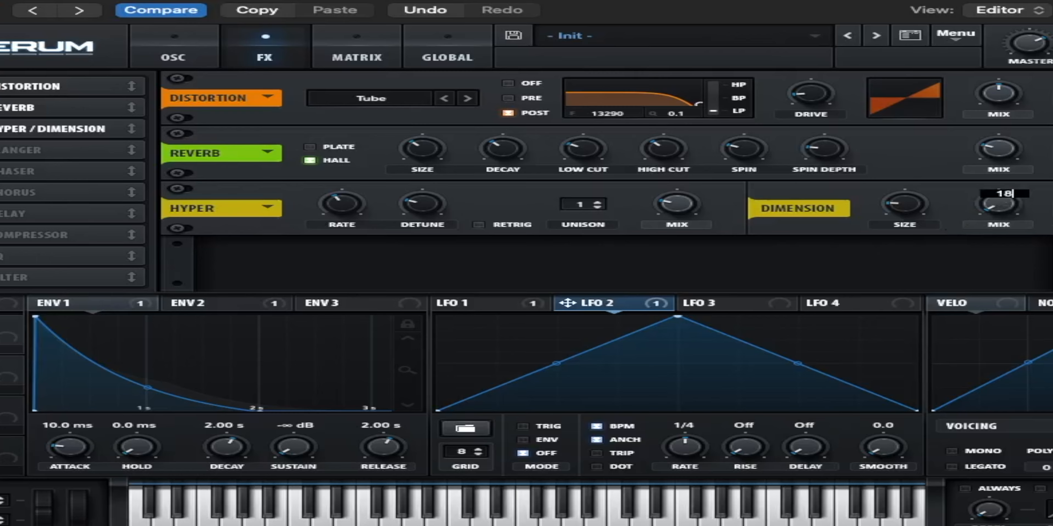
key(Return)
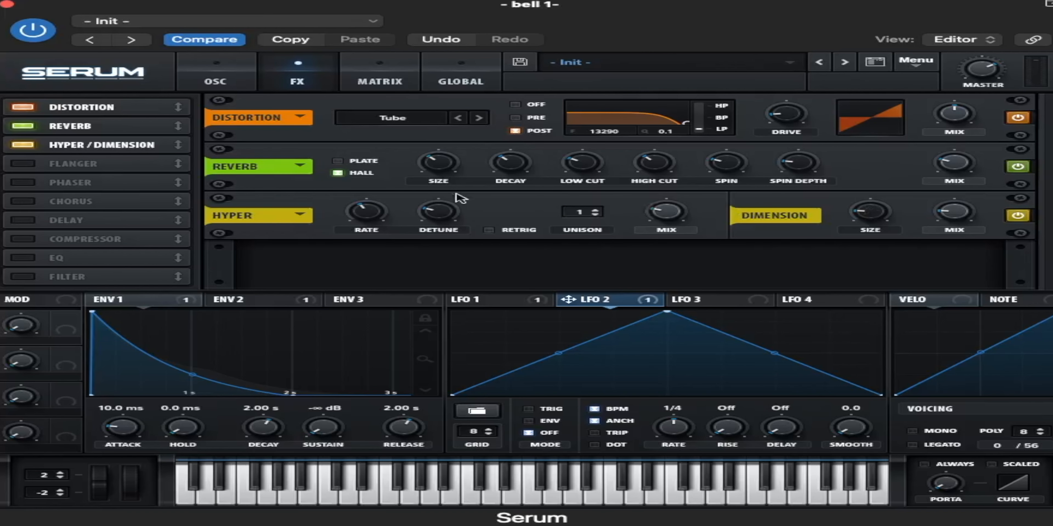
Step: Enable the Chorus effect and set its depth to 1.1
click(20, 201)
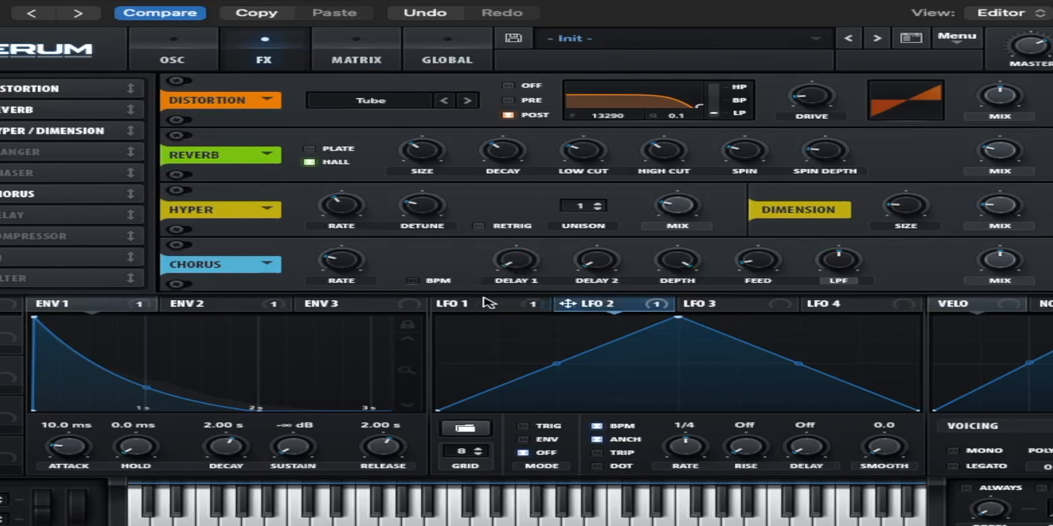
double_click(674, 268)
text(1)
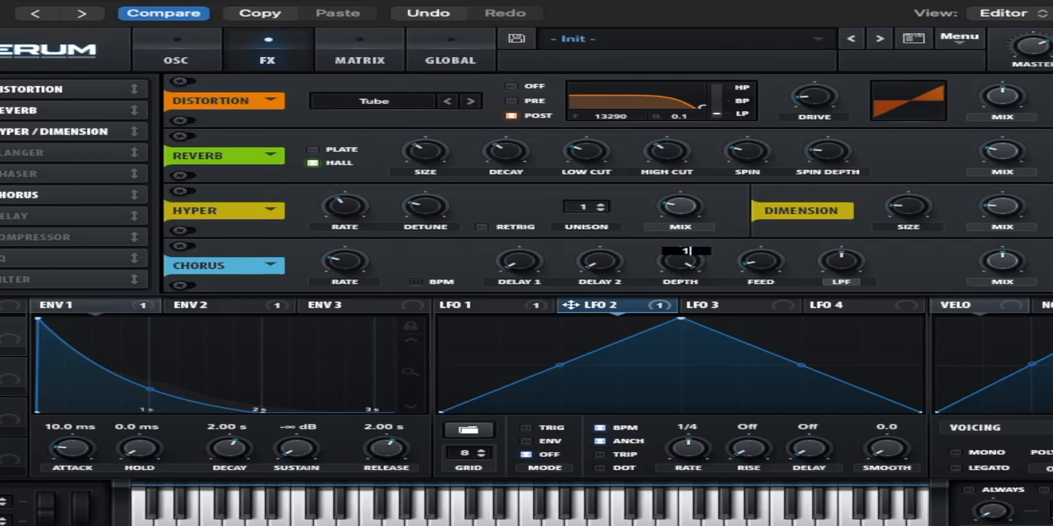
text(.1)
key(Return)
drag(767, 272, 771, 312)
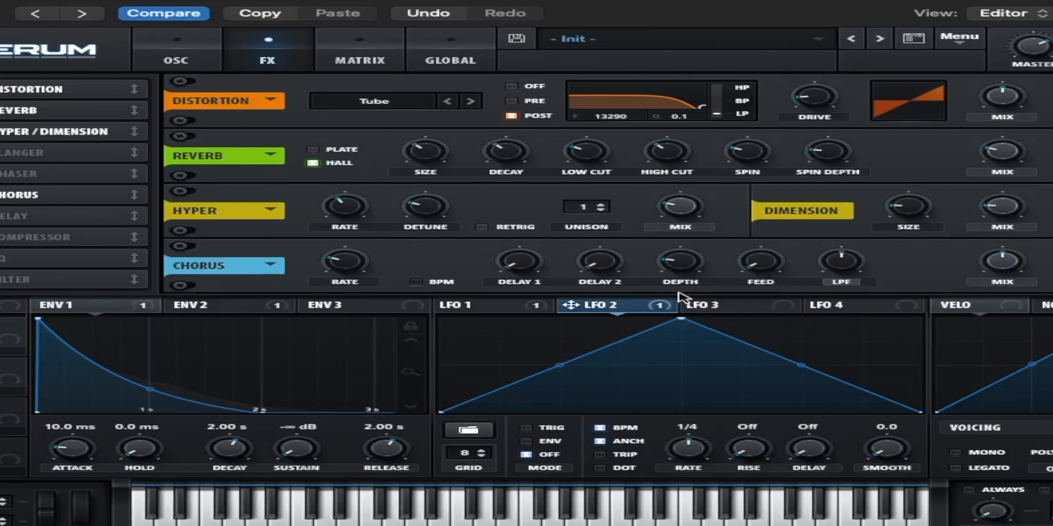
Step: Set the chorus low-pass filter to 277 and the chorus mix to 17
double_click(842, 269)
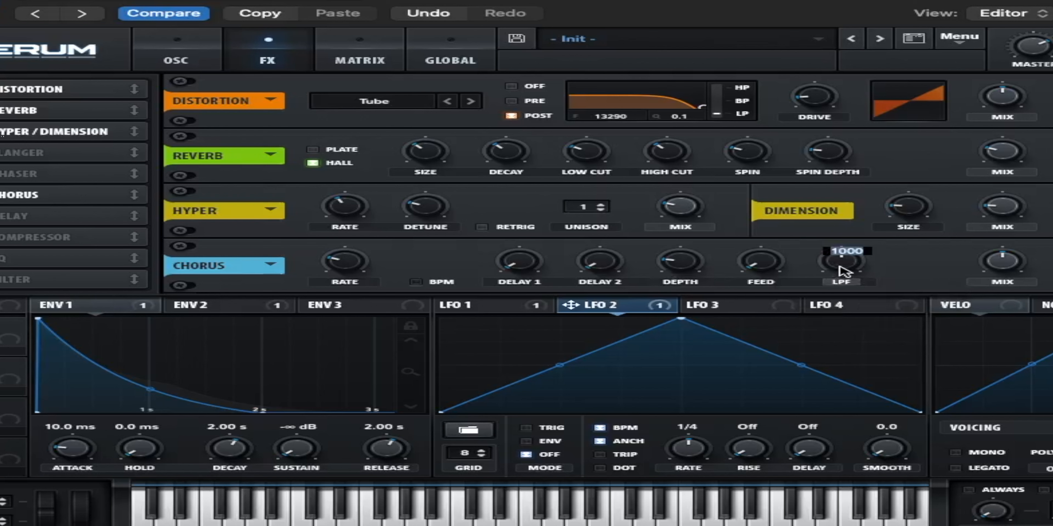
text(277)
key(Return)
double_click(999, 266)
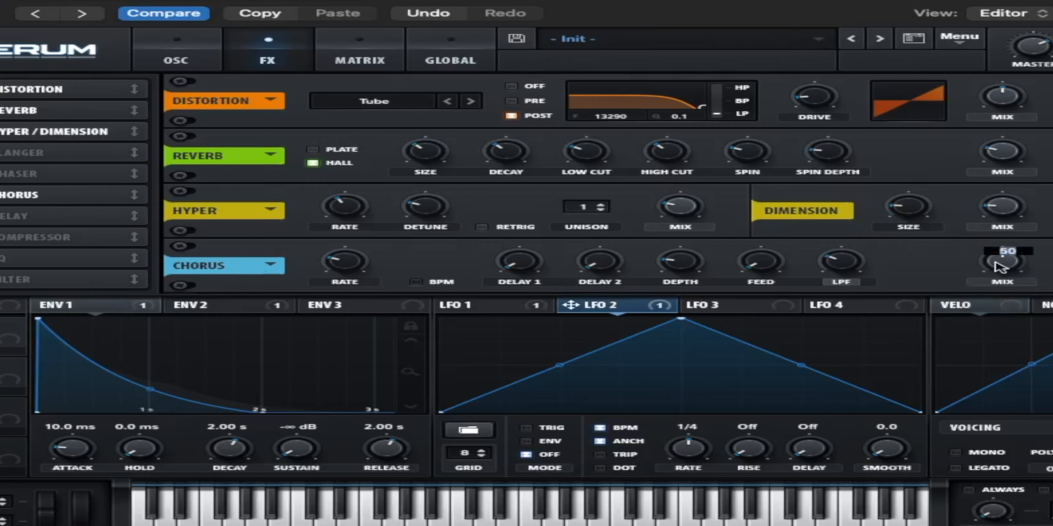
text(17)
key(Return)
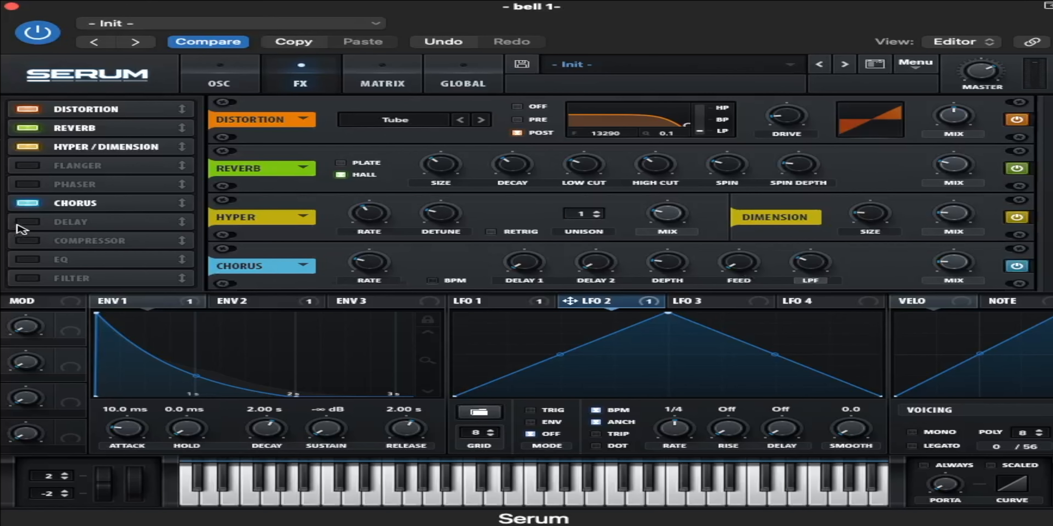
Step: Enable the Delay effect directly after the chorus, with its filter frequency at 769 and Q at 1.4
click(27, 222)
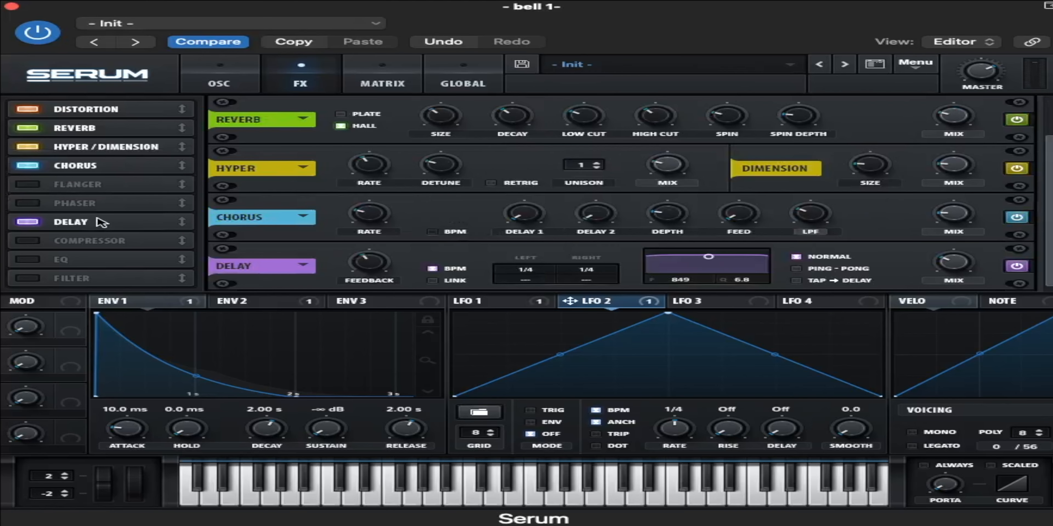
drag(98, 221, 100, 175)
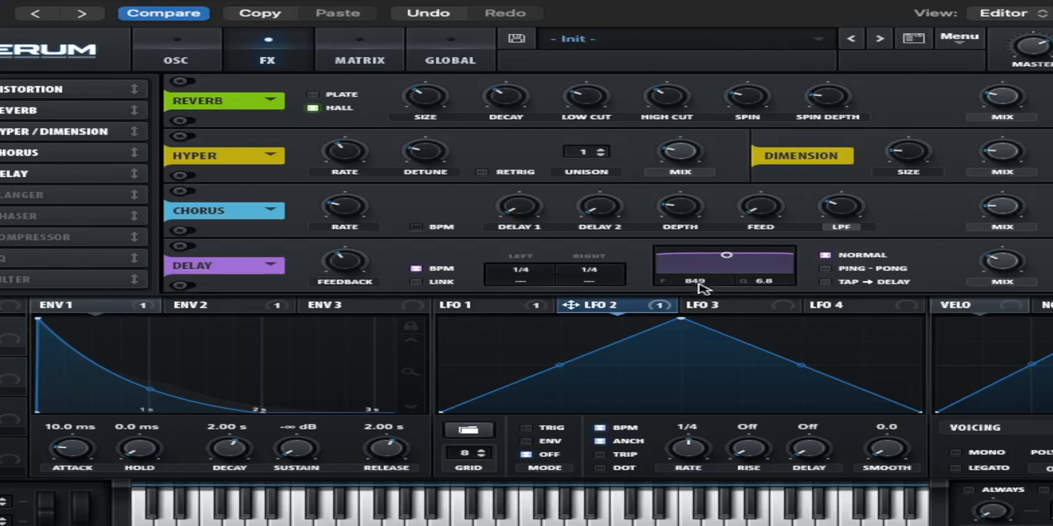
double_click(690, 284)
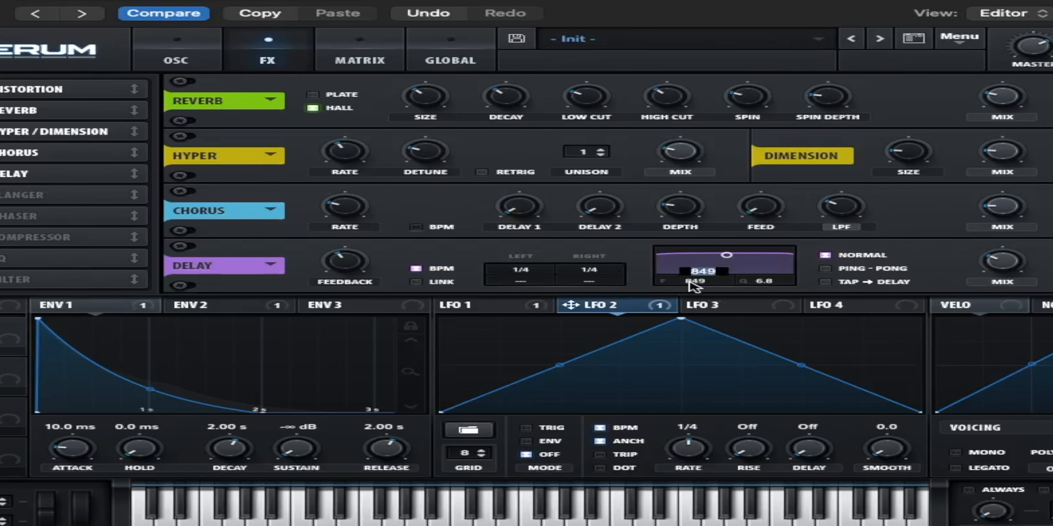
text(7)
text(69)
key(Return)
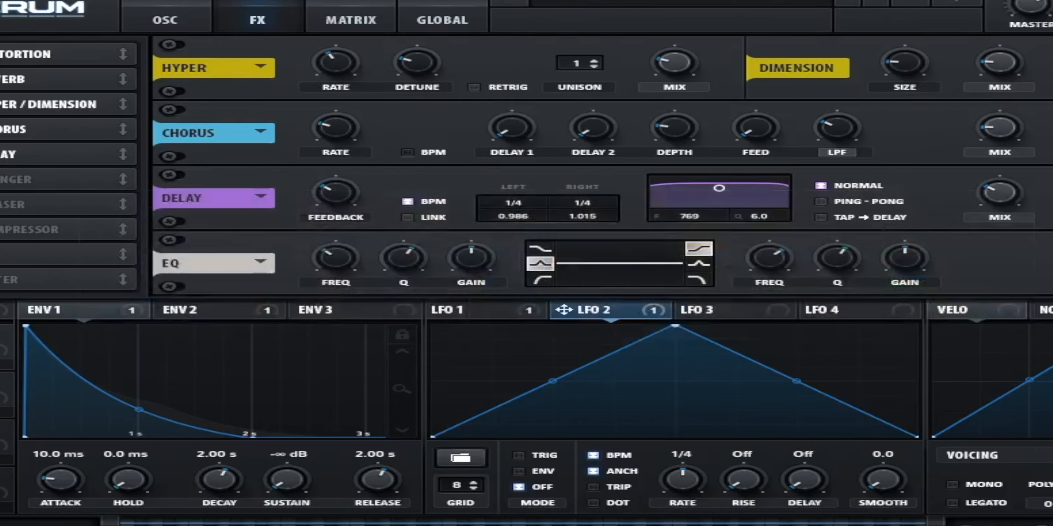
double_click(766, 217)
text(1.4)
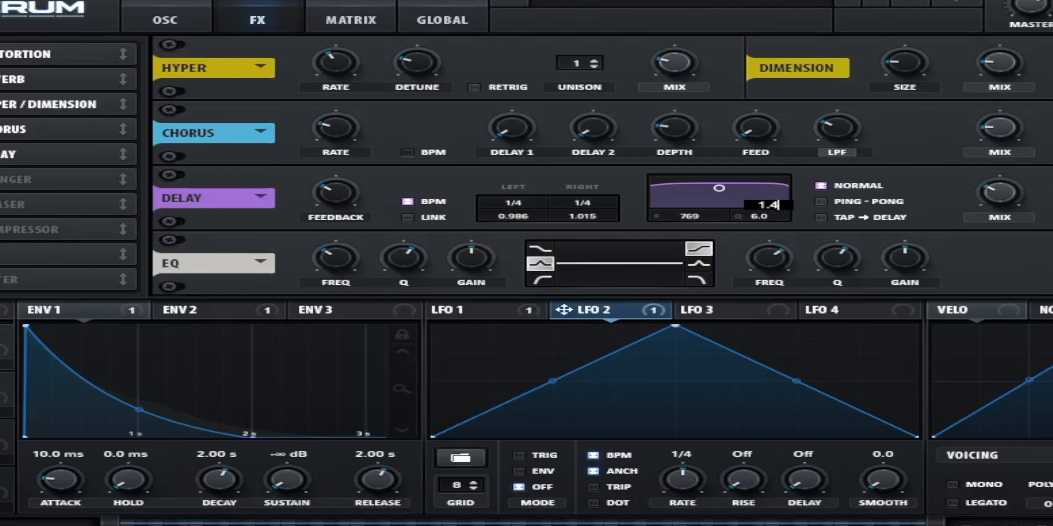
key(Return)
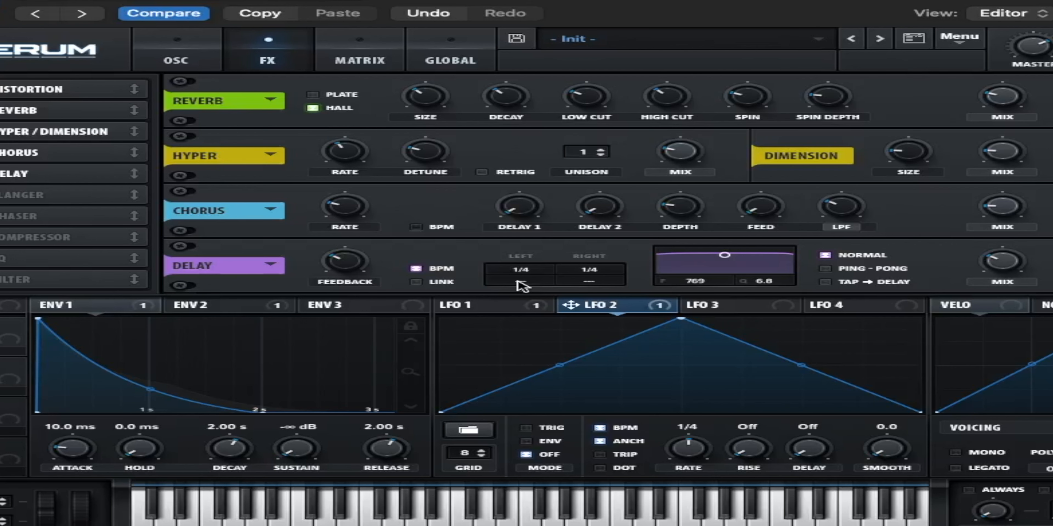
Step: Offset the delay times, using 0.986 for the left channel and 1.015 for the right channel
double_click(518, 282)
text(0.)
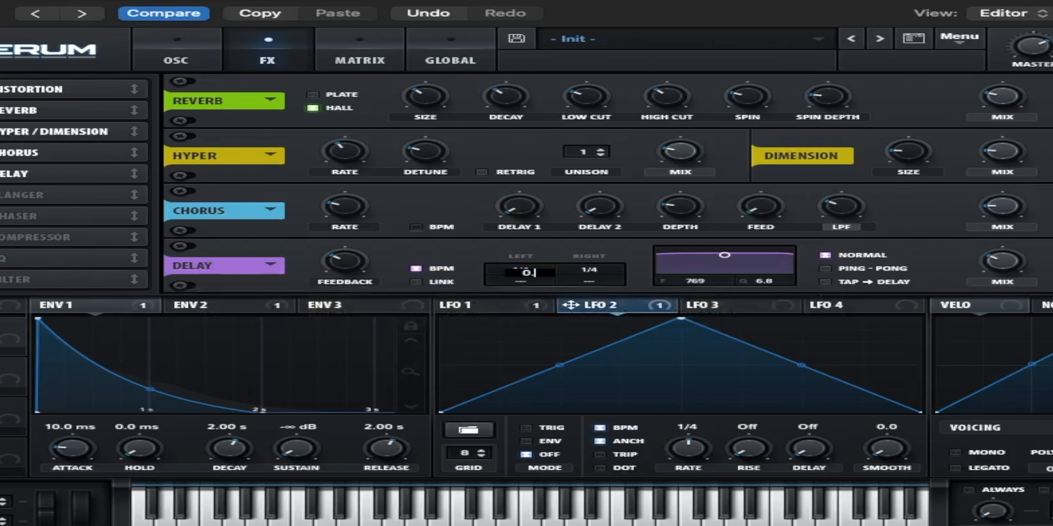
text(986)
key(Return)
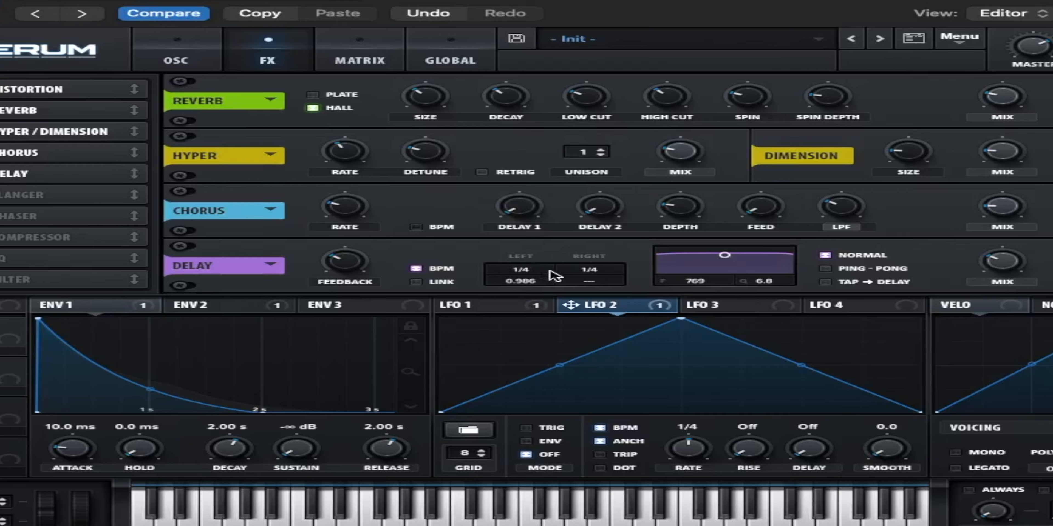
double_click(592, 283)
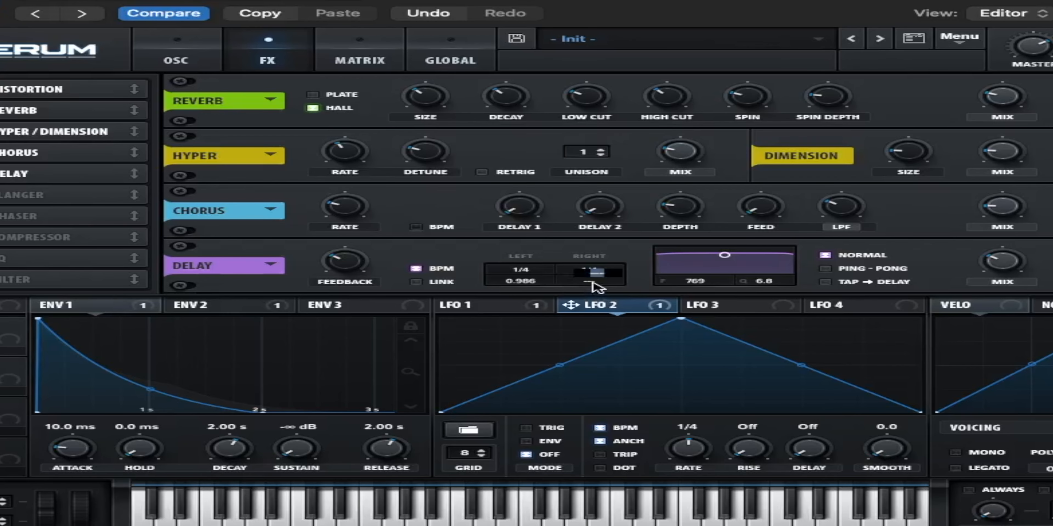
text(1.015)
key(Return)
Step: Lower the EQ's low-band gain to about -6 and raise that band's frequency
scroll(765, 268, down, 1)
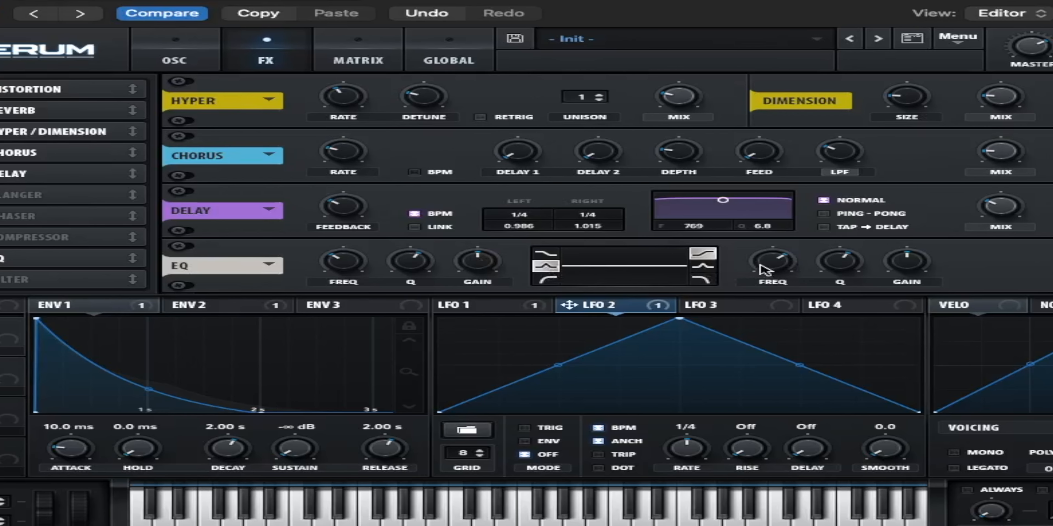
mouse_move(763, 270)
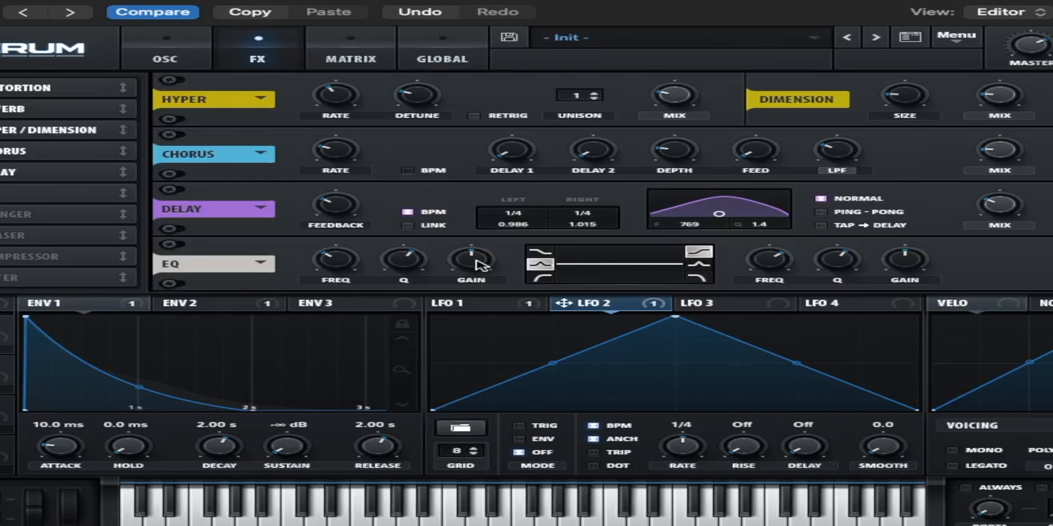
mouse_move(486, 267)
scroll(481, 266, down, 6)
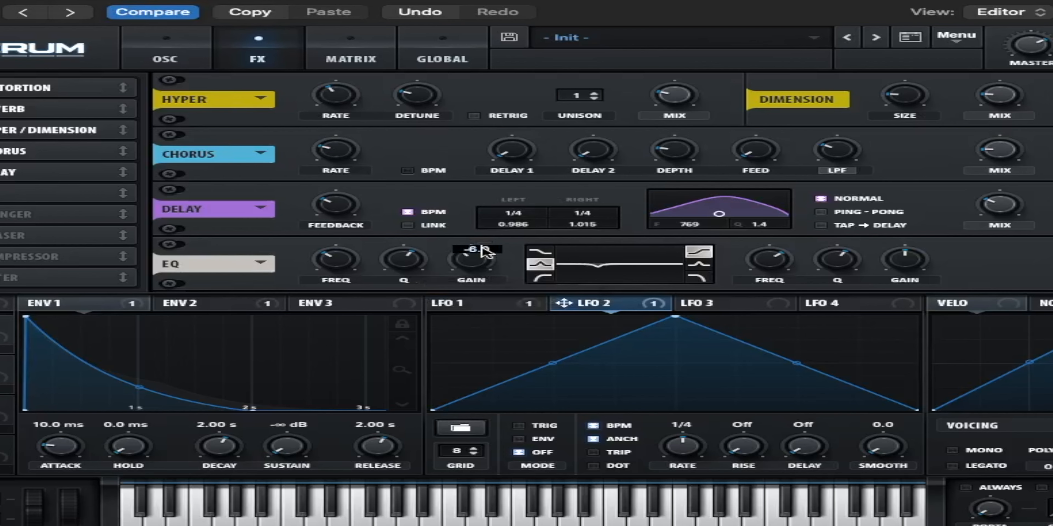
drag(482, 248, 491, 251)
text(4)
key(Return)
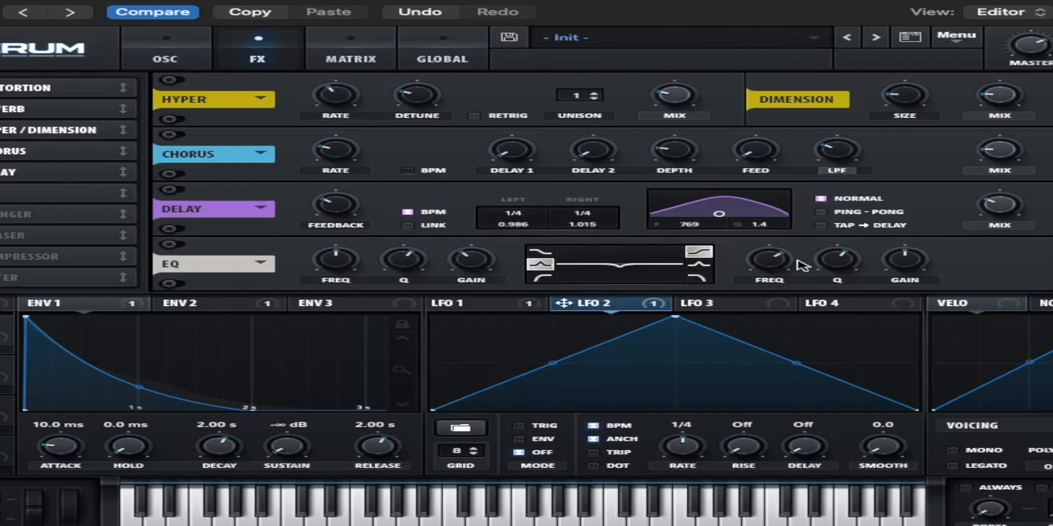
Step: Set the EQ's high band to a frequency of 5110, a Q of 45 and a gain of -2.1
mouse_move(783, 266)
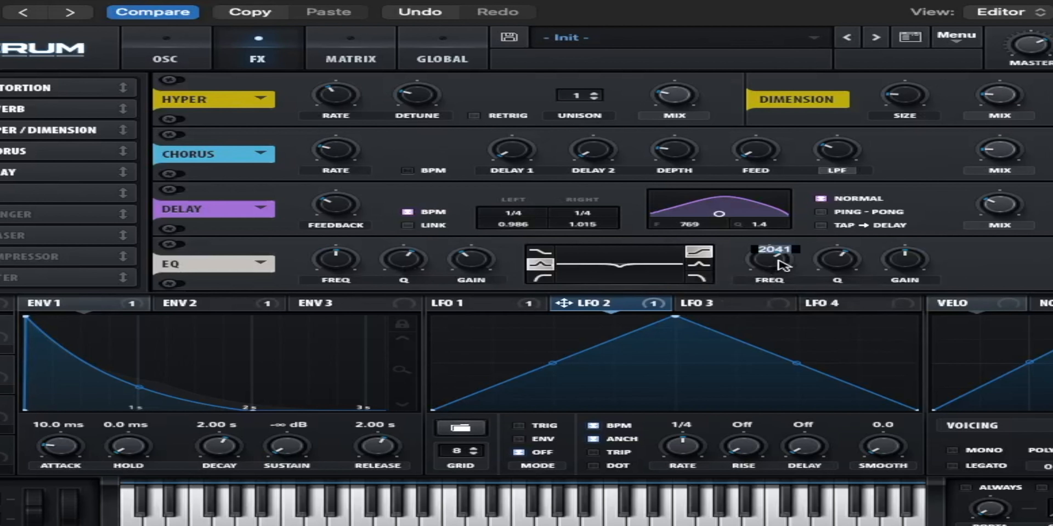
text(5110)
key(Return)
double_click(822, 258)
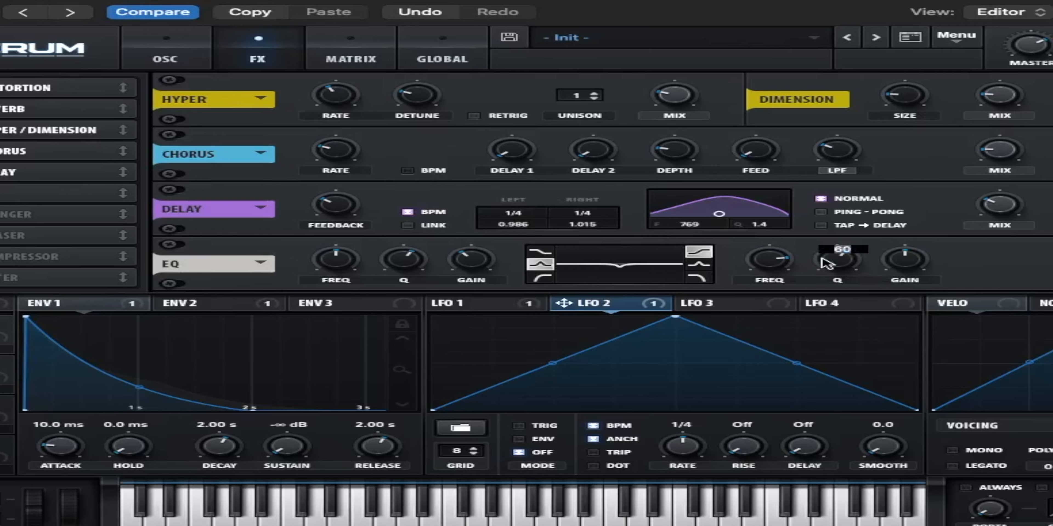
text(45)
key(Return)
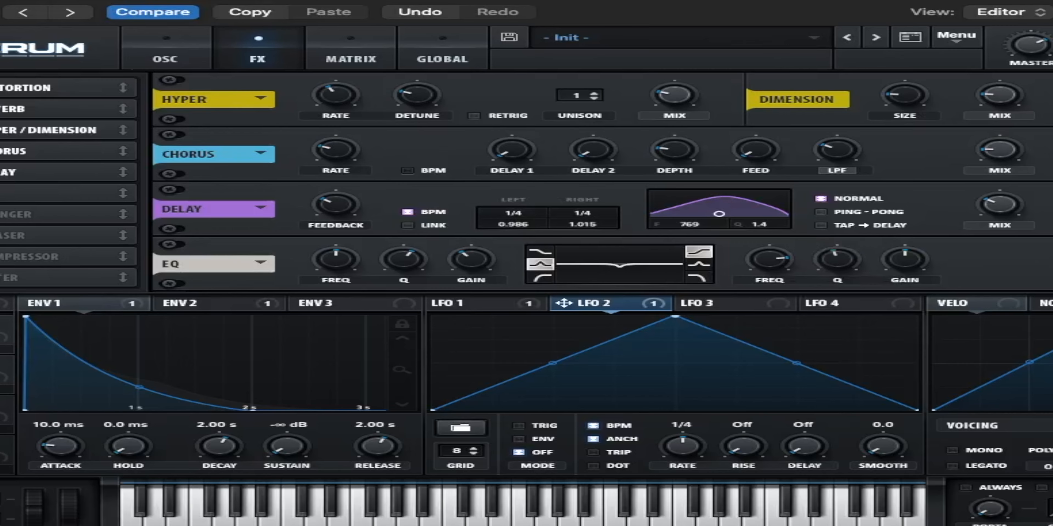
double_click(914, 256)
text(-2)
text(.1)
key(Return)
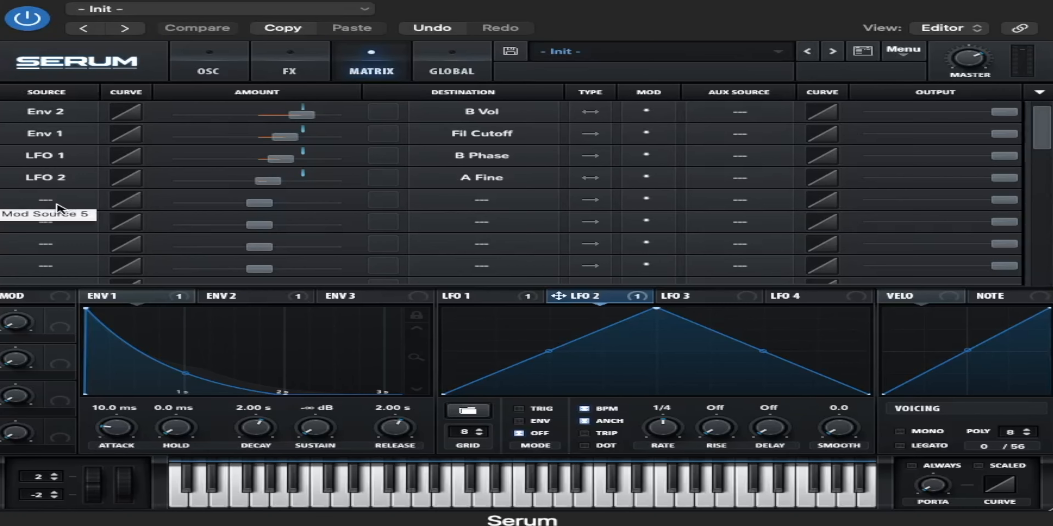
Step: Route Velo to the global Amp. destination in the fifth modulation matrix slot with an amount of 49
click(58, 207)
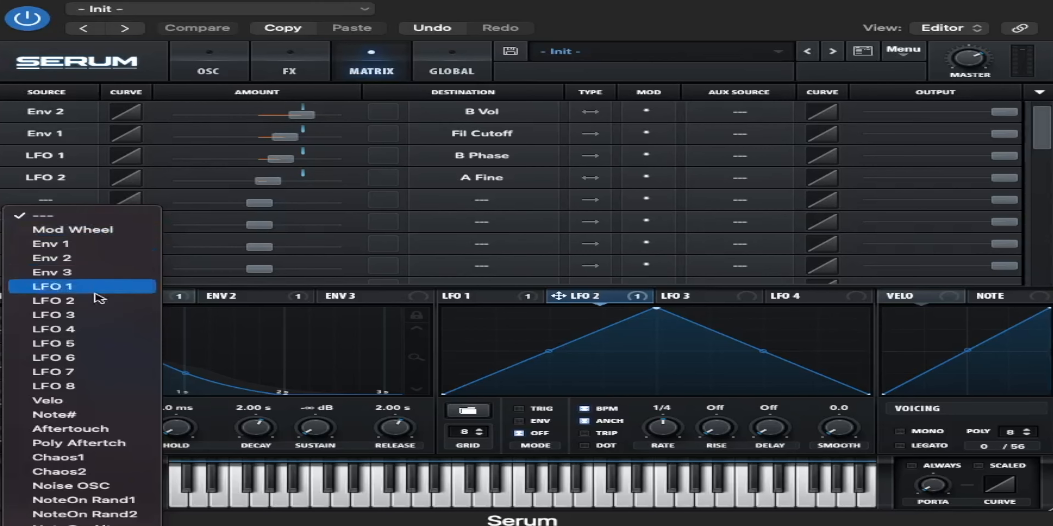
click(119, 404)
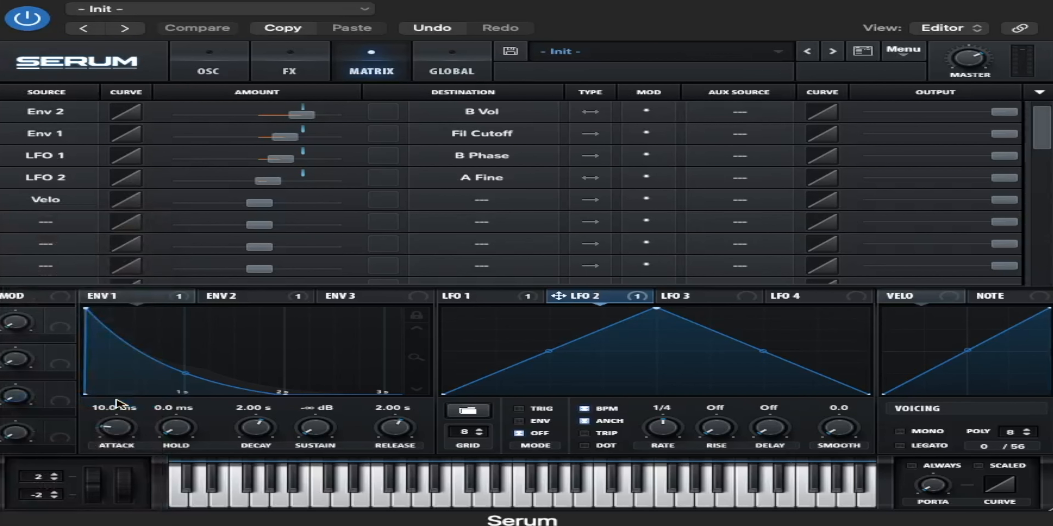
click(481, 200)
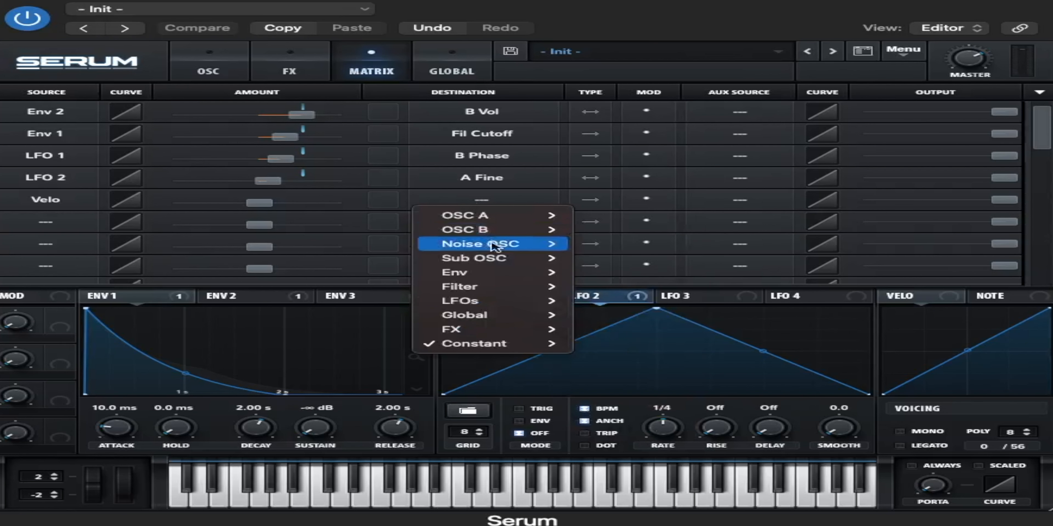
mouse_move(514, 306)
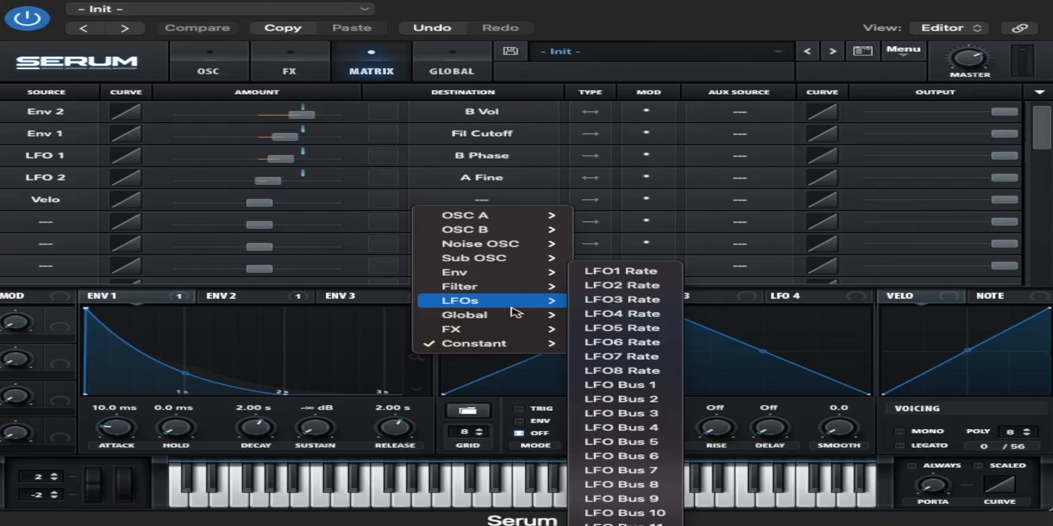
mouse_move(530, 321)
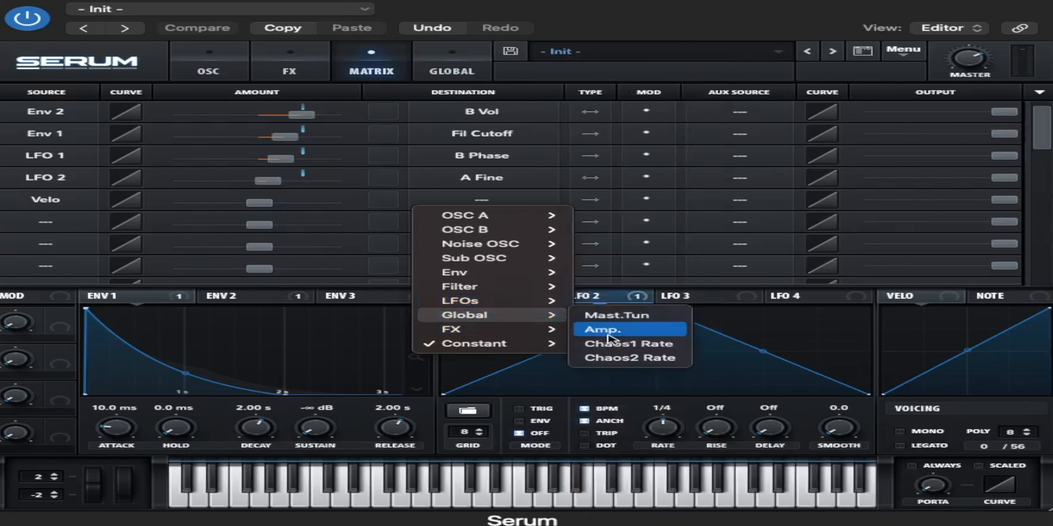
click(601, 329)
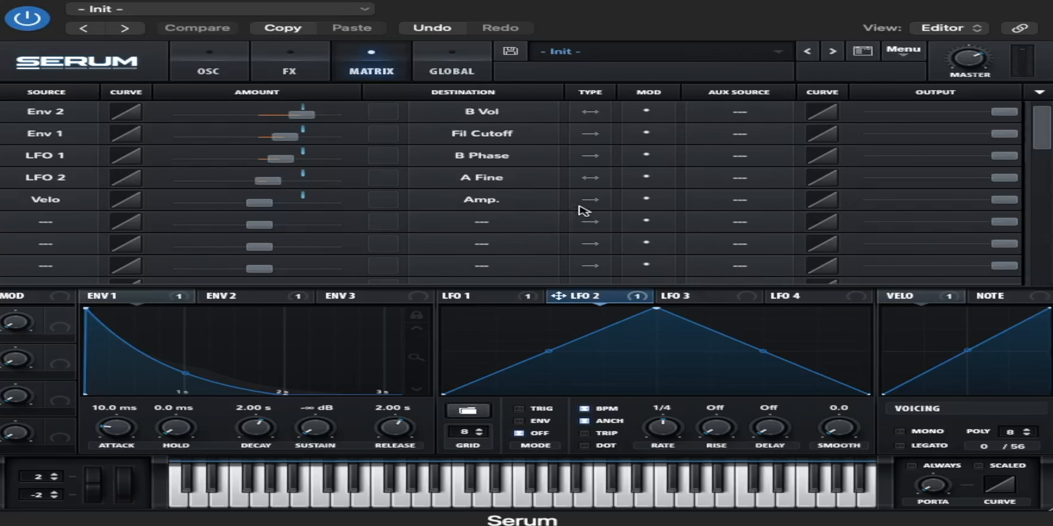
double_click(259, 205)
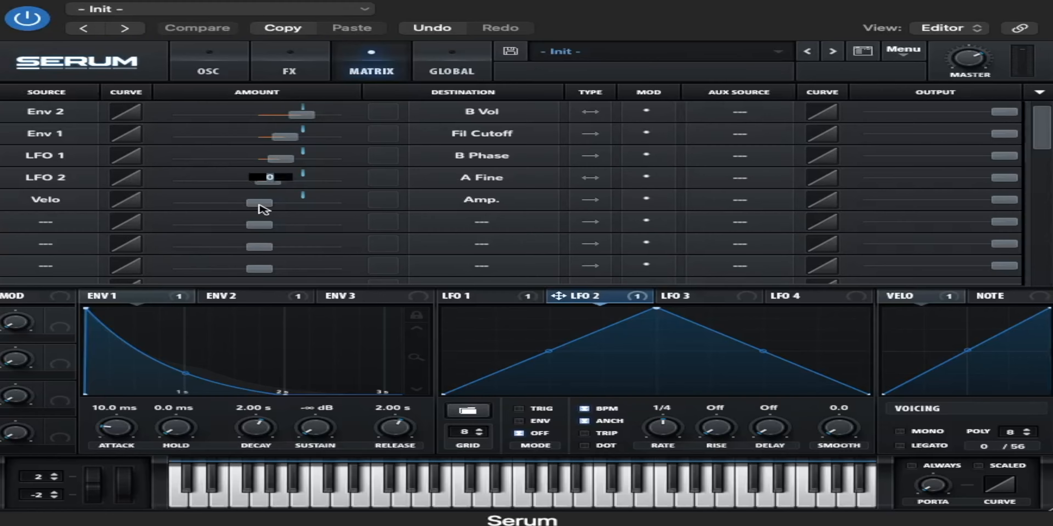
text(49)
key(Return)
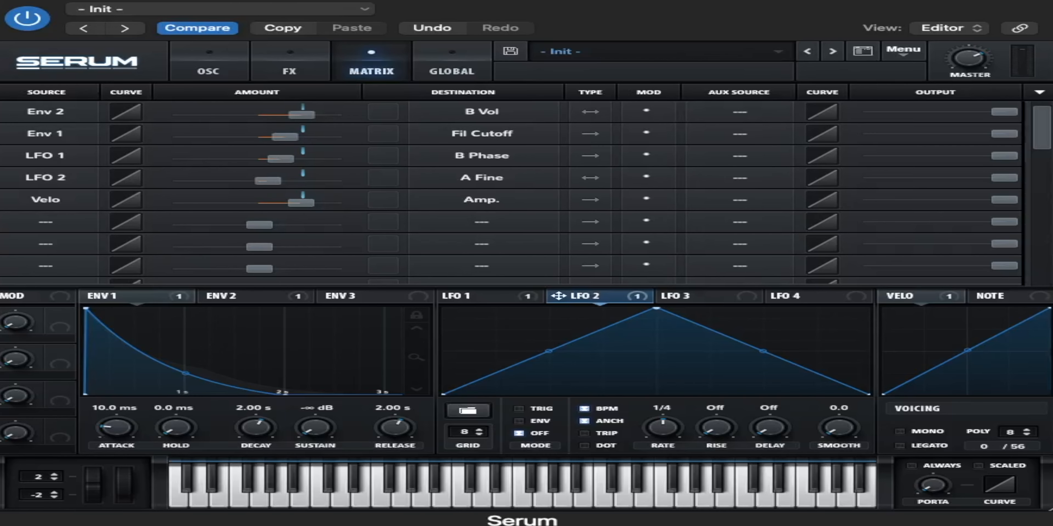
Step: Route note velocity to the filter cutoff and to OSC B's wavetable position
click(208, 66)
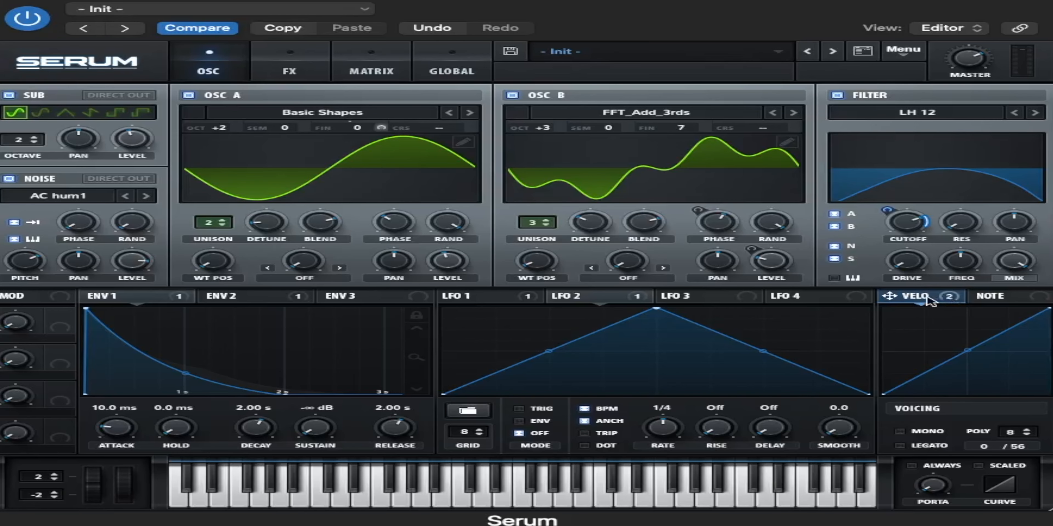
drag(889, 296, 514, 287)
mouse_move(518, 252)
click(515, 289)
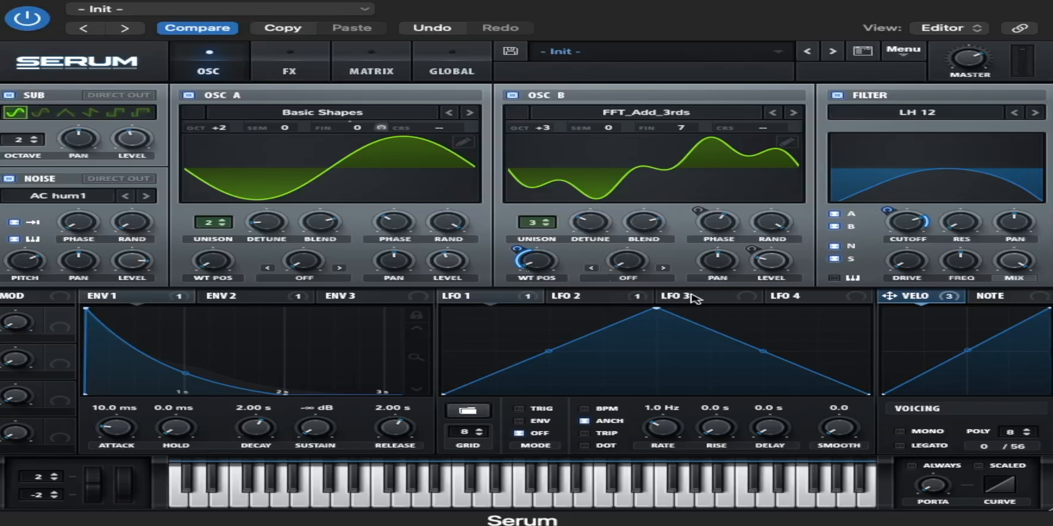
Step: Flip LFO 3's shape vertically and set its rate to 4.1 Hz with BPM sync off
click(694, 298)
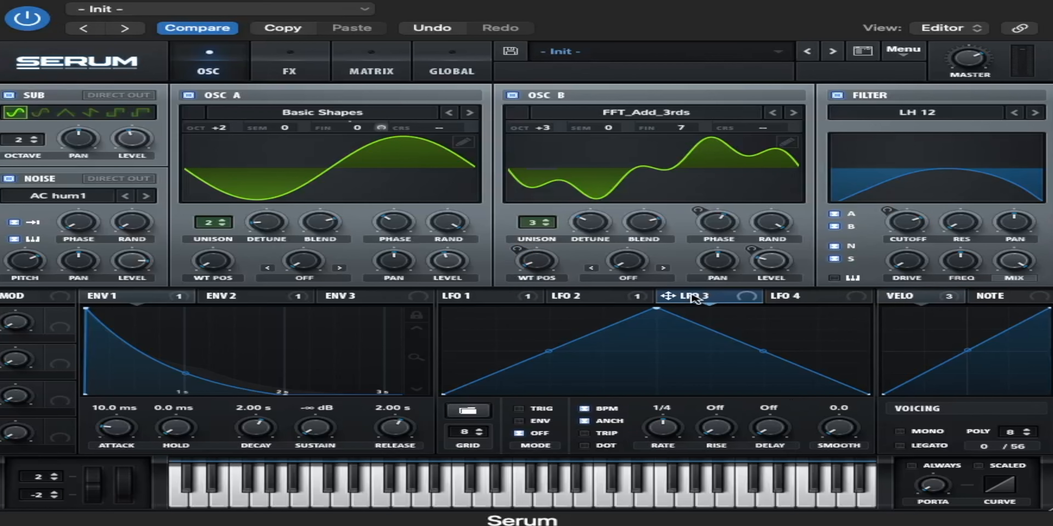
right_click(672, 382)
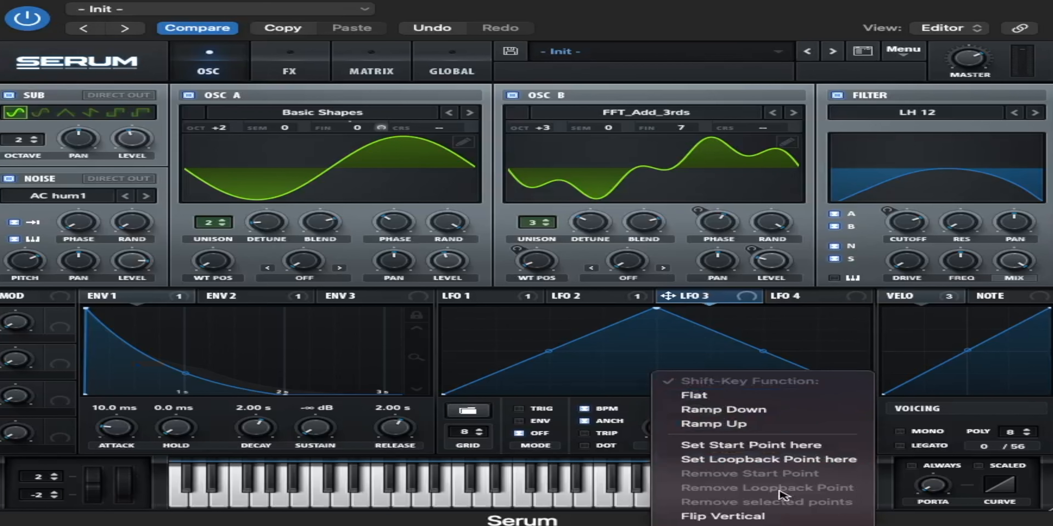
click(787, 516)
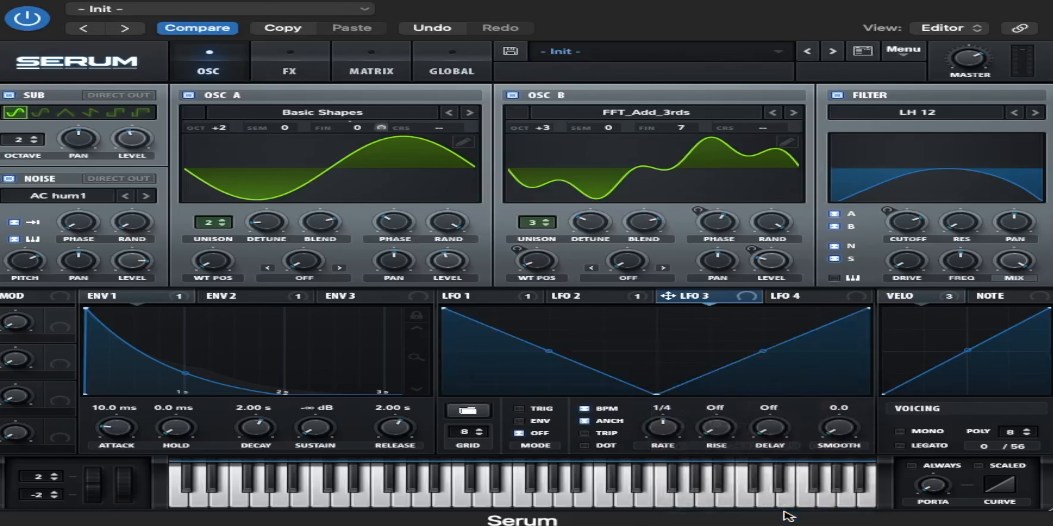
click(590, 411)
double_click(669, 427)
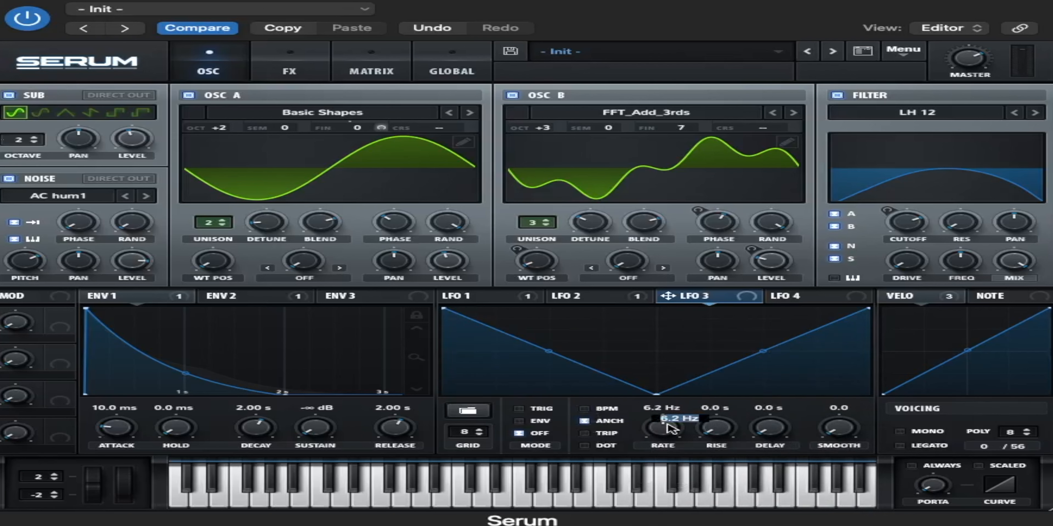
text(4.1)
key(Return)
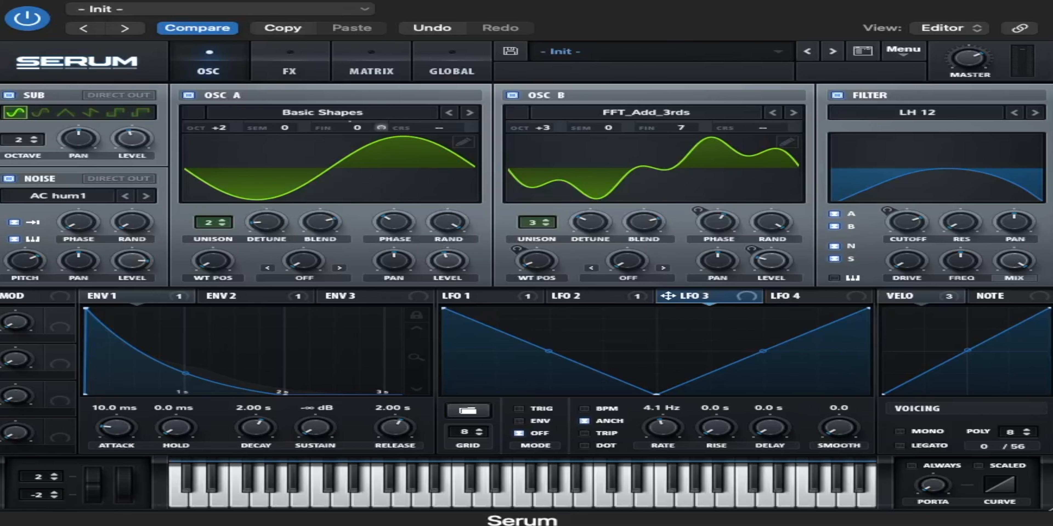
Step: Switch the delay's mix control to Level mode and modulate that level with LFO 3
click(290, 71)
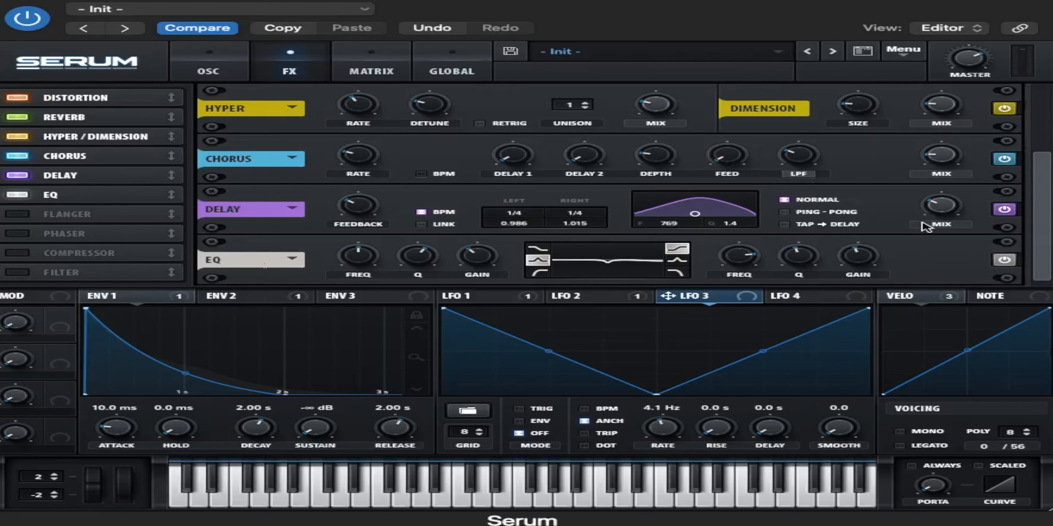
click(949, 224)
drag(737, 299, 926, 232)
mouse_move(920, 202)
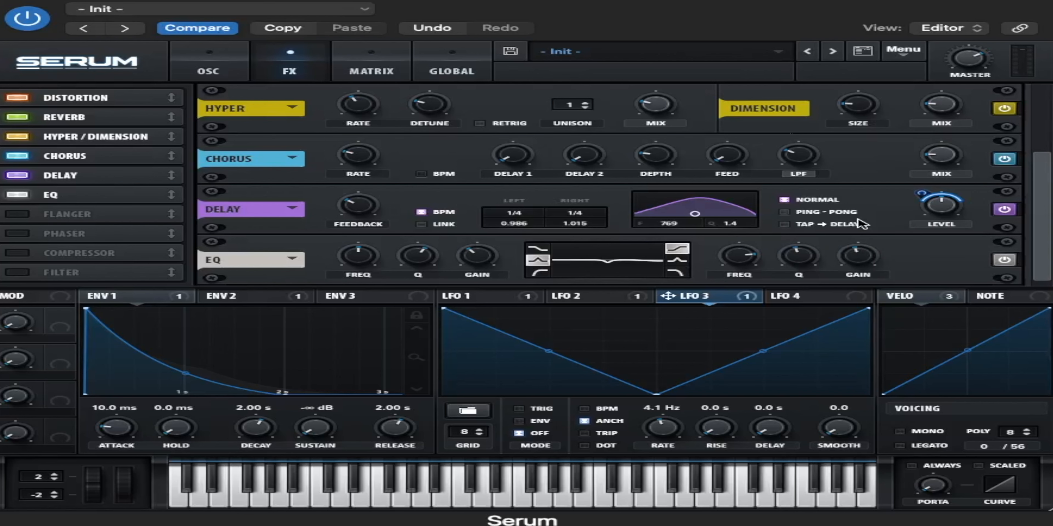
Step: Assign Macro 1 as the aux source of the LFO 3 to FX Delay Level routing and turn Macro 1 up
click(371, 66)
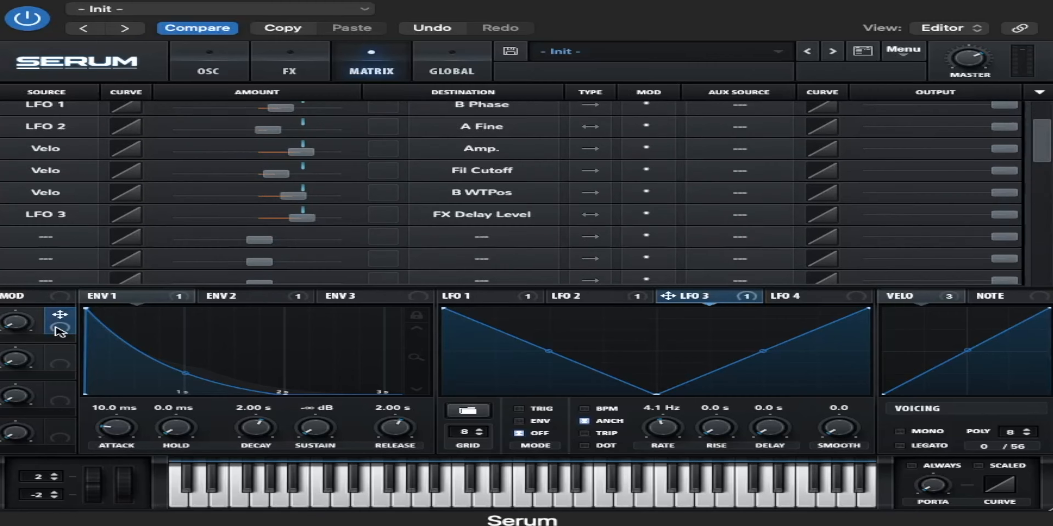
drag(60, 315, 717, 215)
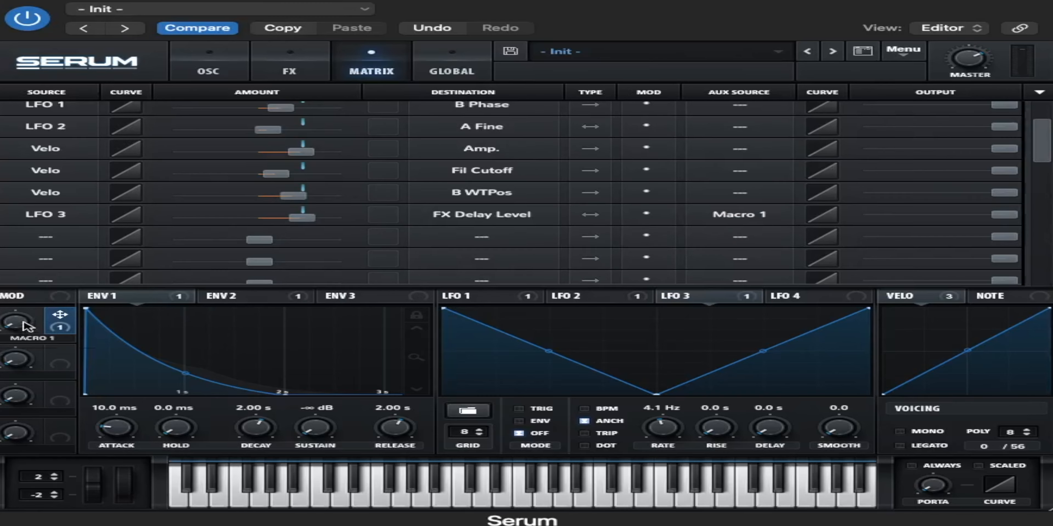
drag(21, 322, 40, 259)
Step: Route Macro 2 to LFO3 Rate in the next free modulation matrix slot with an amount of 4
click(61, 241)
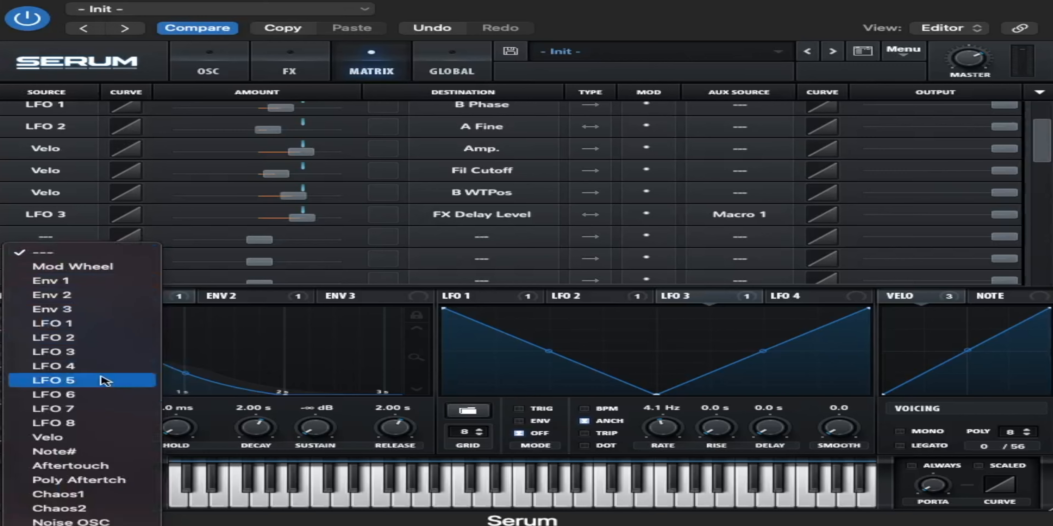
scroll(105, 381, down, 5)
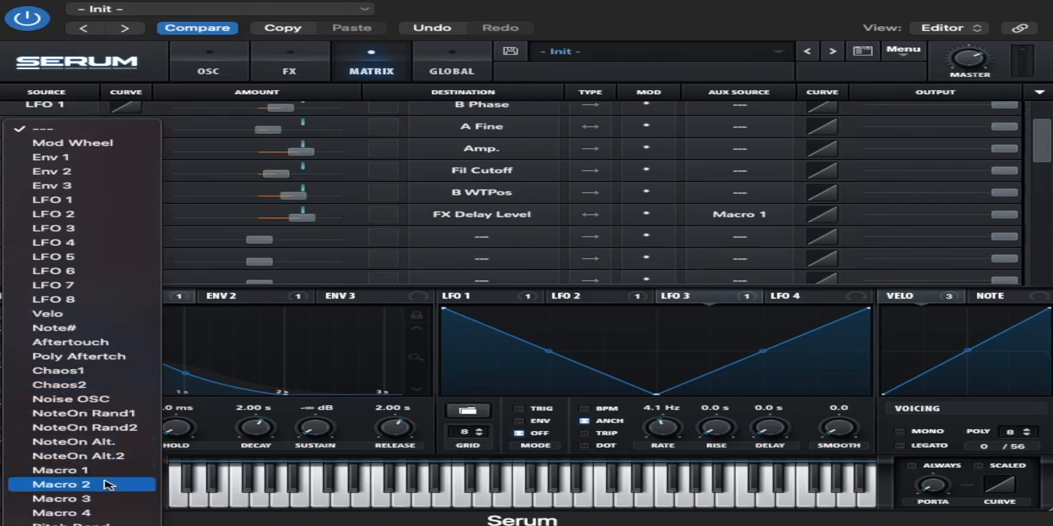
click(107, 486)
click(489, 238)
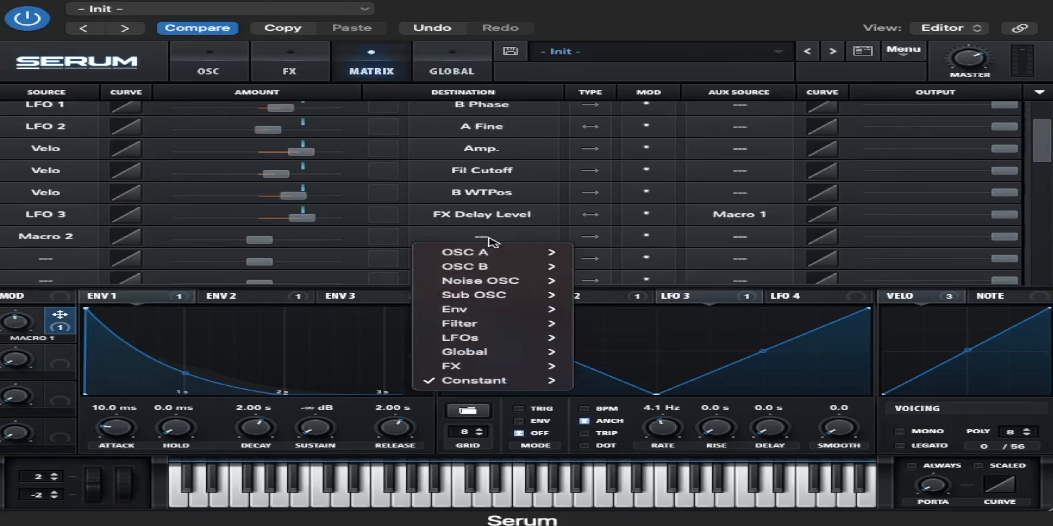
mouse_move(518, 327)
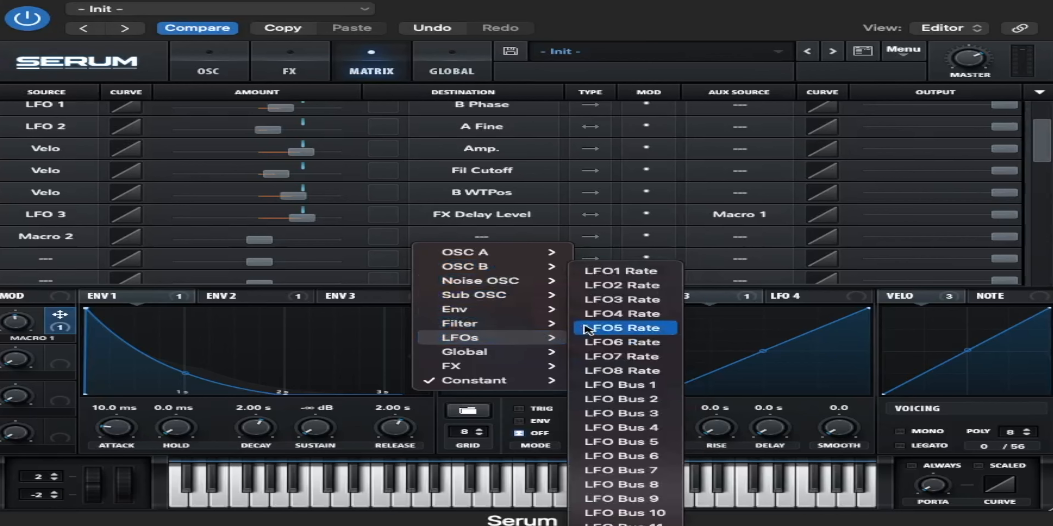
click(621, 301)
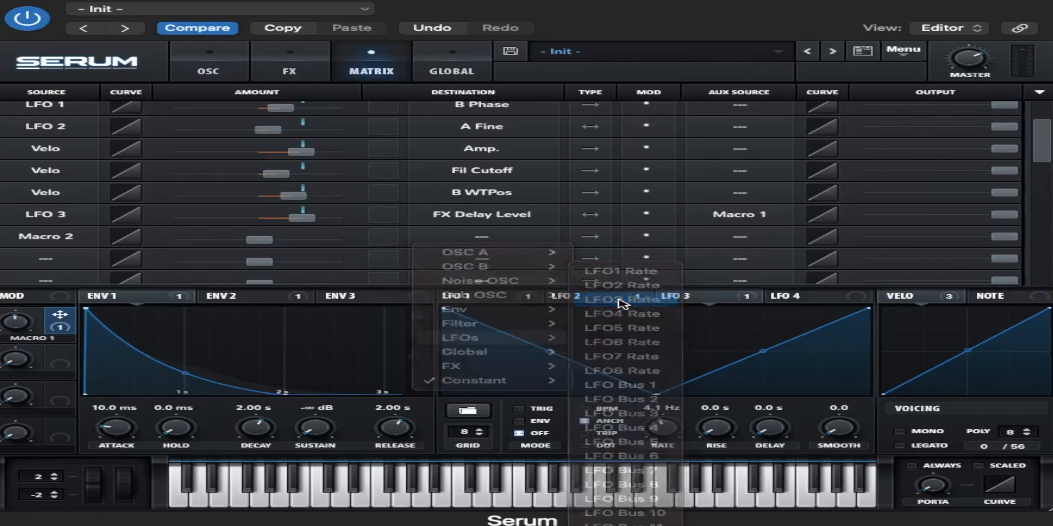
double_click(269, 245)
text(5)
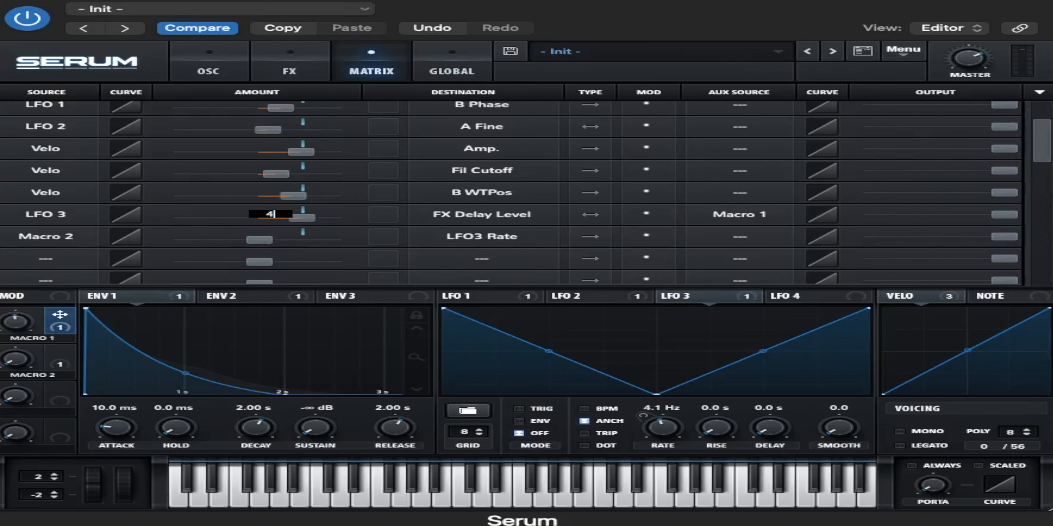
key(Return)
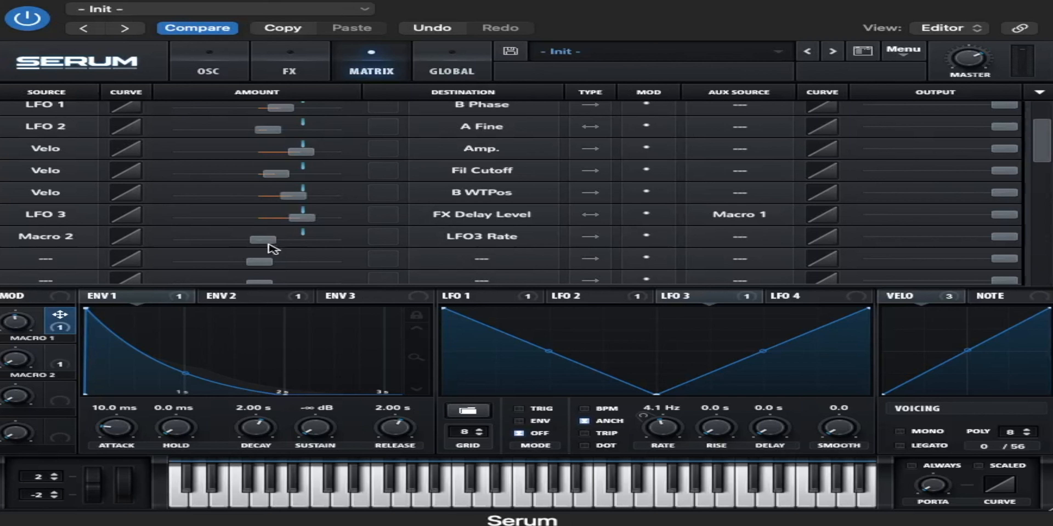
Step: Route Macro 3 to Env1 Dec and Env1 Rel in the next matrix slots with small positive amounts
scroll(61, 263, down, 2)
click(34, 261)
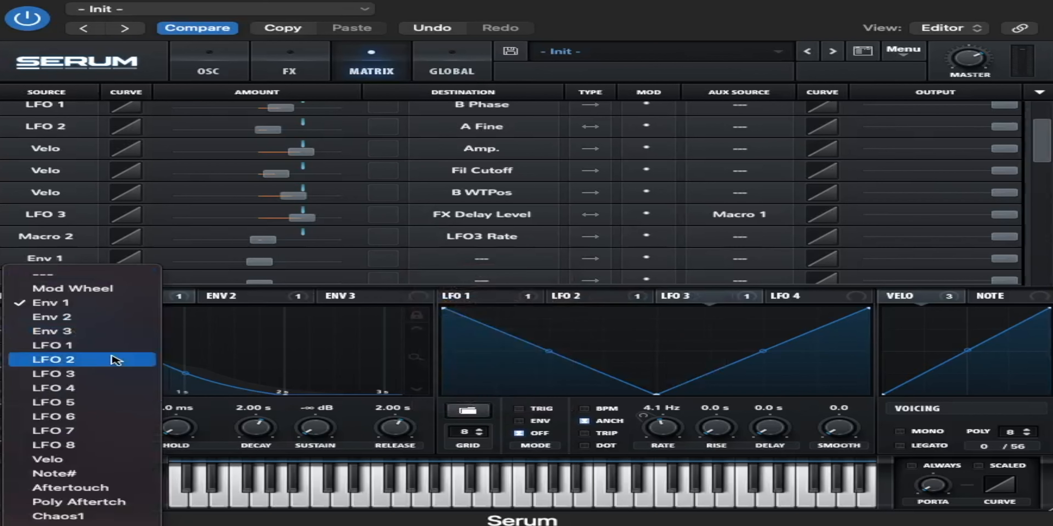
scroll(141, 448, down, 5)
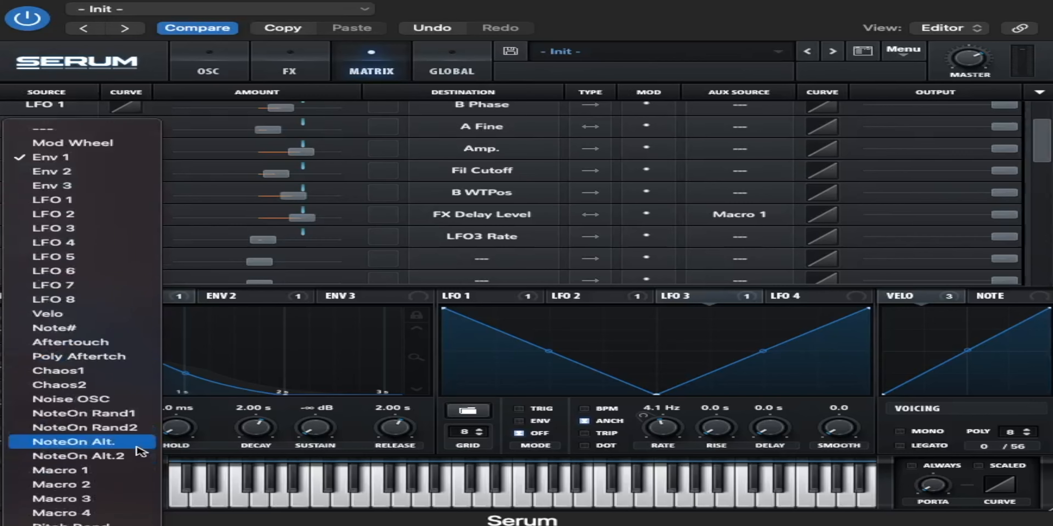
click(135, 499)
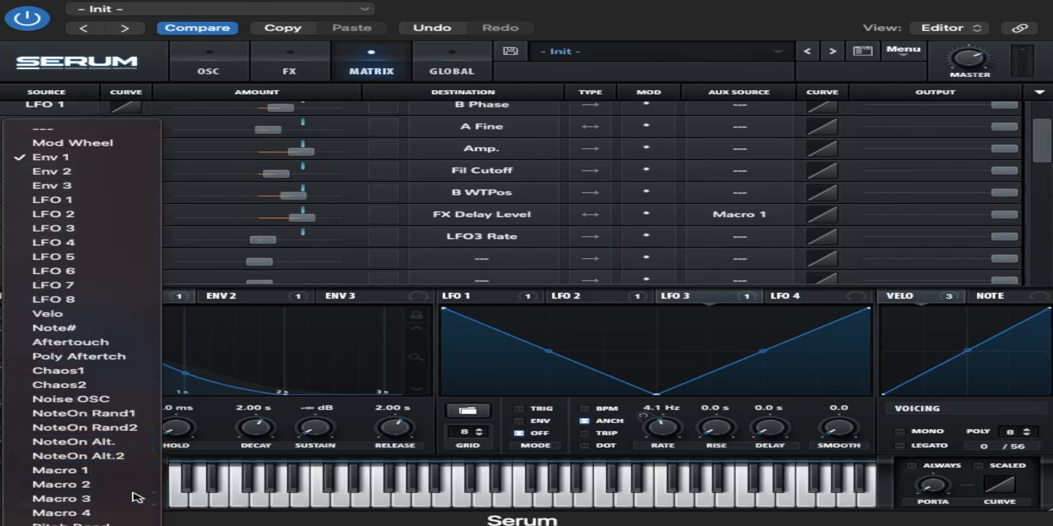
click(450, 262)
mouse_move(501, 339)
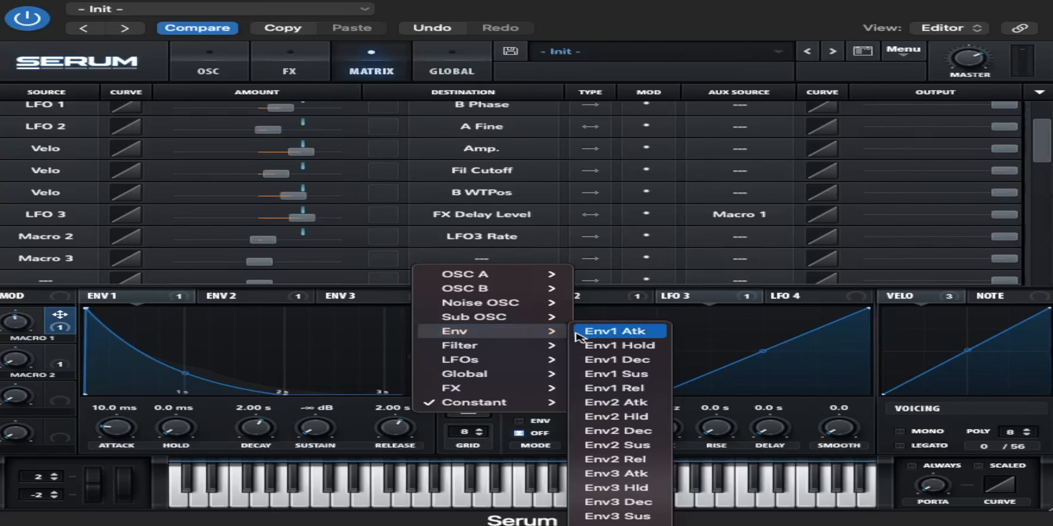
click(596, 359)
mouse_move(262, 266)
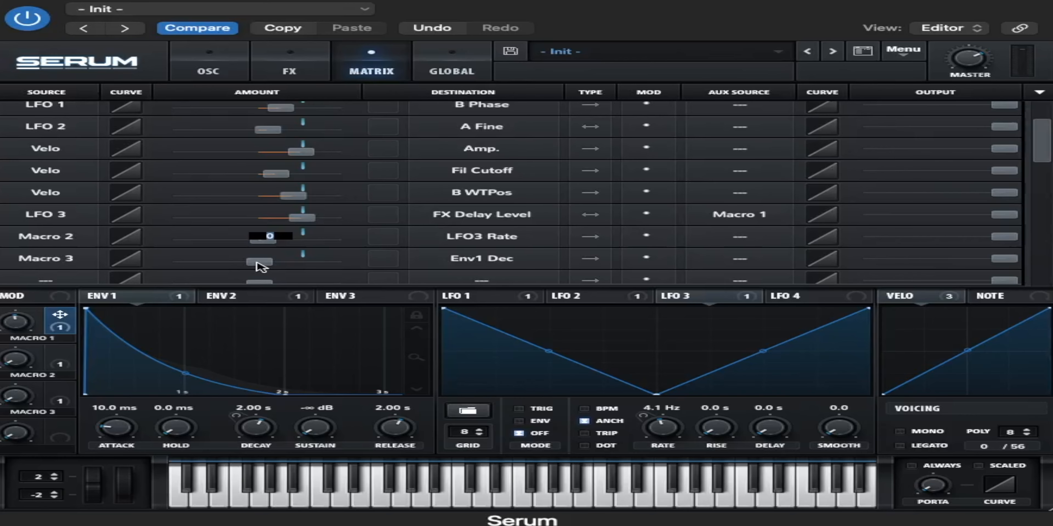
drag(261, 267, 275, 261)
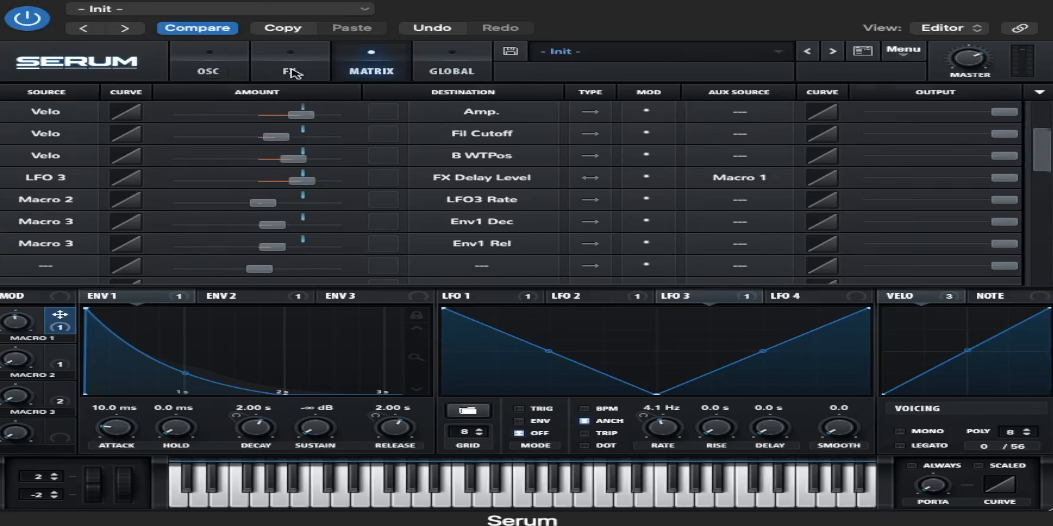
Step: Add the Filter effect directly after the EQ and assign Macro 4 to its fully raised cutoff
click(294, 72)
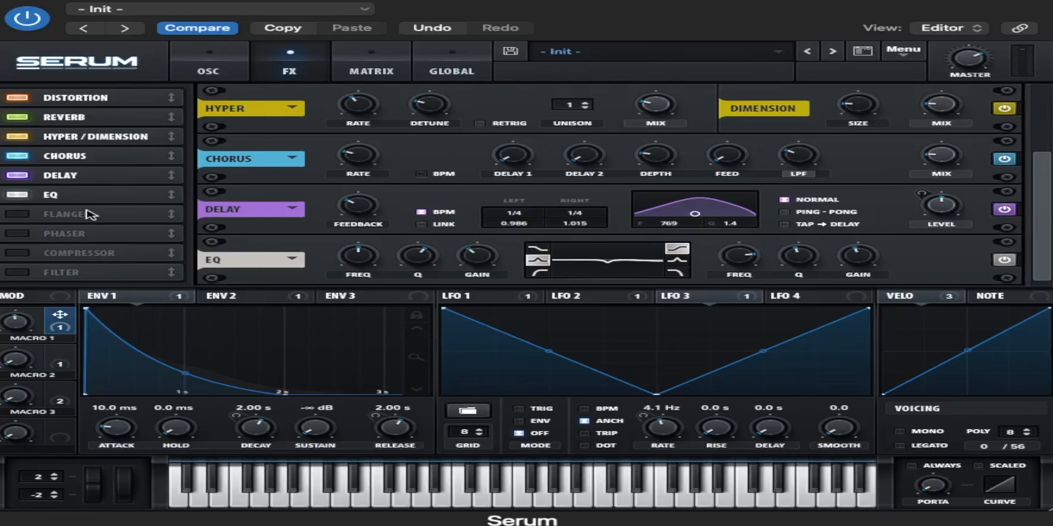
click(18, 273)
drag(96, 276, 90, 237)
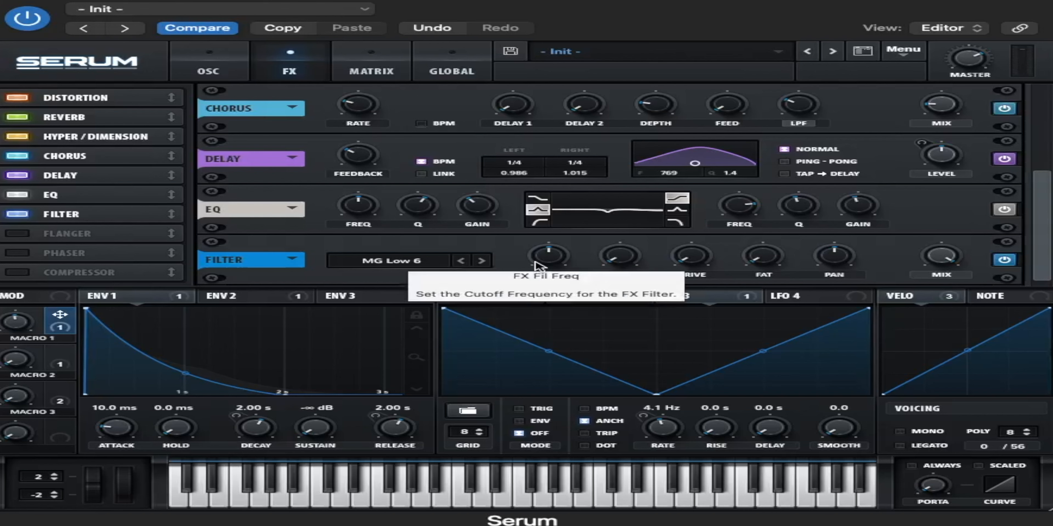
drag(539, 266, 543, 169)
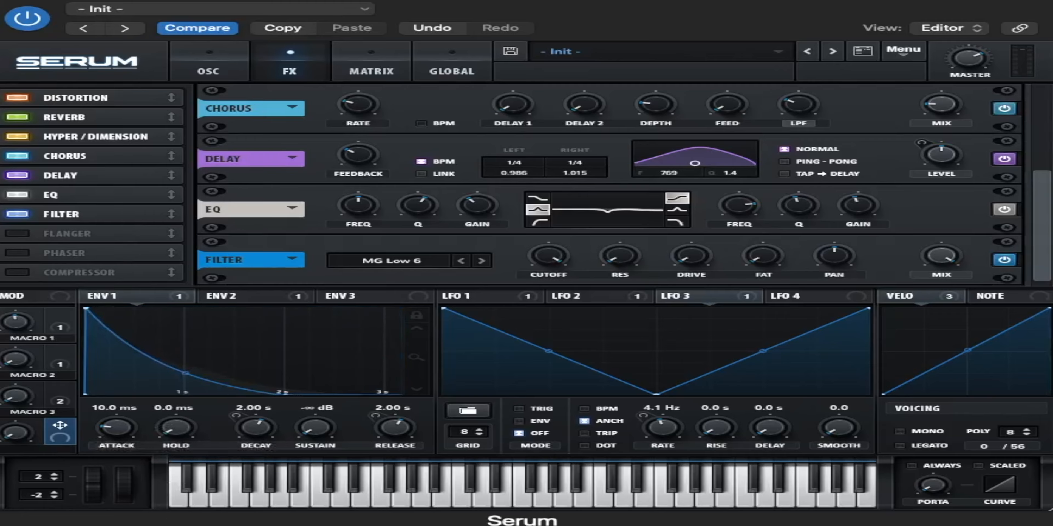
drag(60, 443, 522, 282)
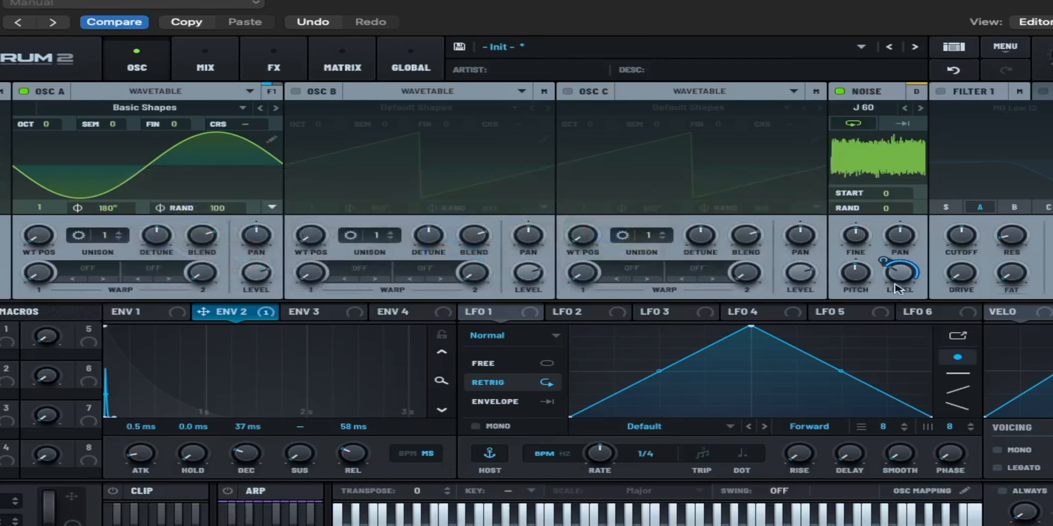
Step: In Serum 2, initialize the preset and load the Analog wavetable Basic Shapes into OSC A
drag(899, 282, 899, 278)
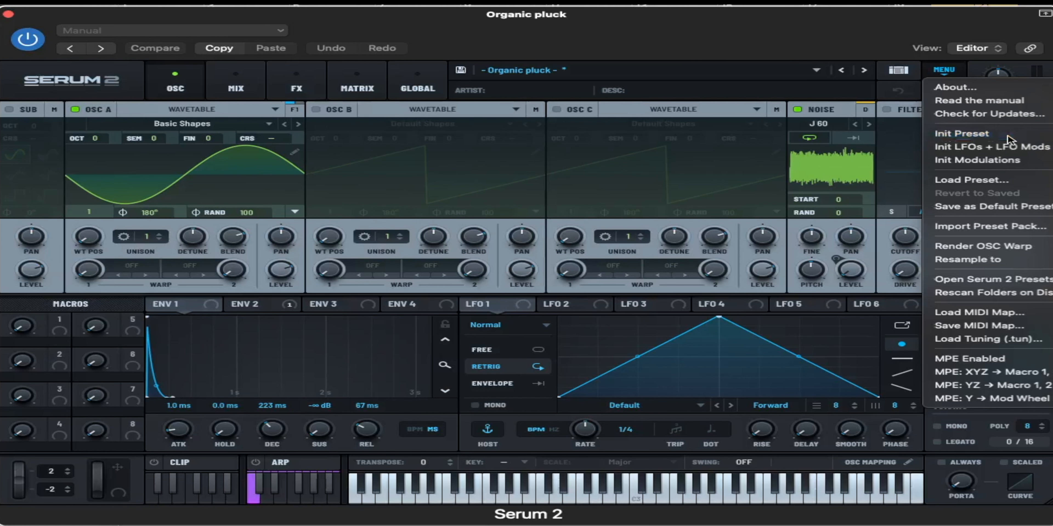
click(1011, 140)
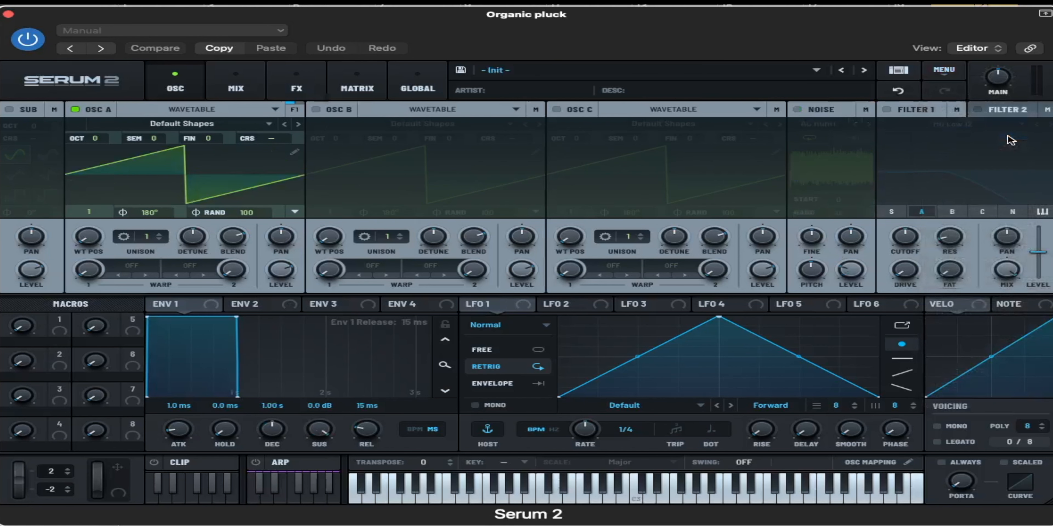
click(162, 125)
mouse_move(170, 138)
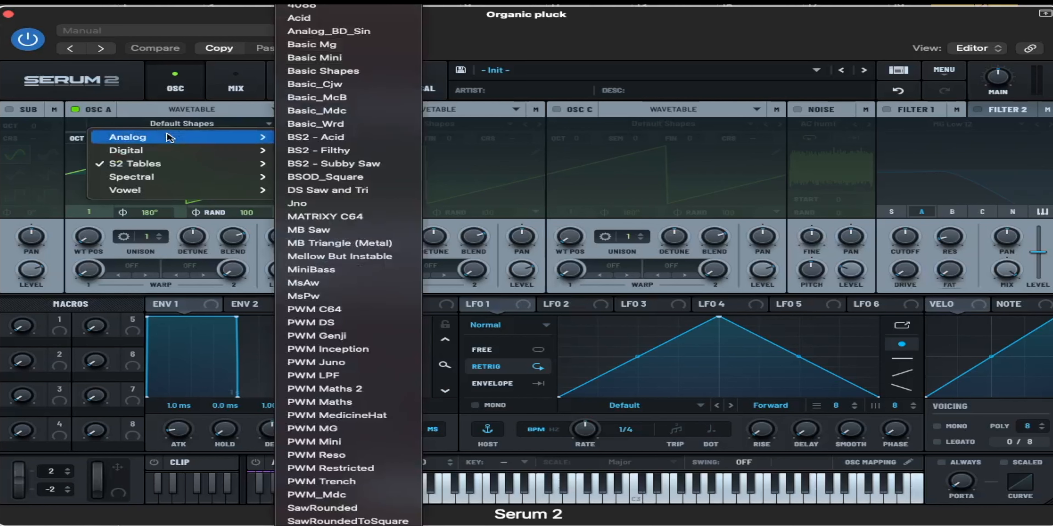
click(392, 78)
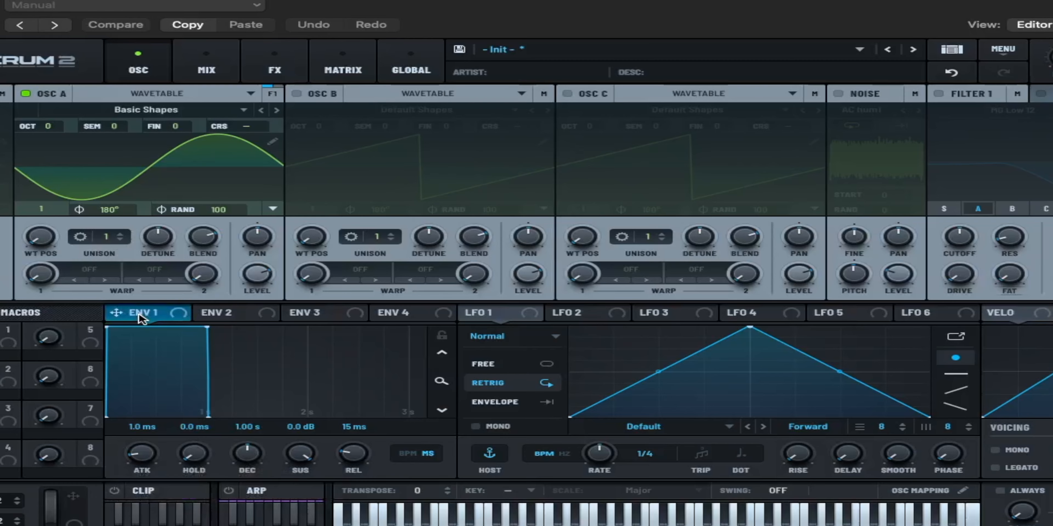
Step: Shape Env 1 with a sustain of -∞ dB, a decay of 1.24 s and a release of 67 ms
drag(319, 429, 319, 456)
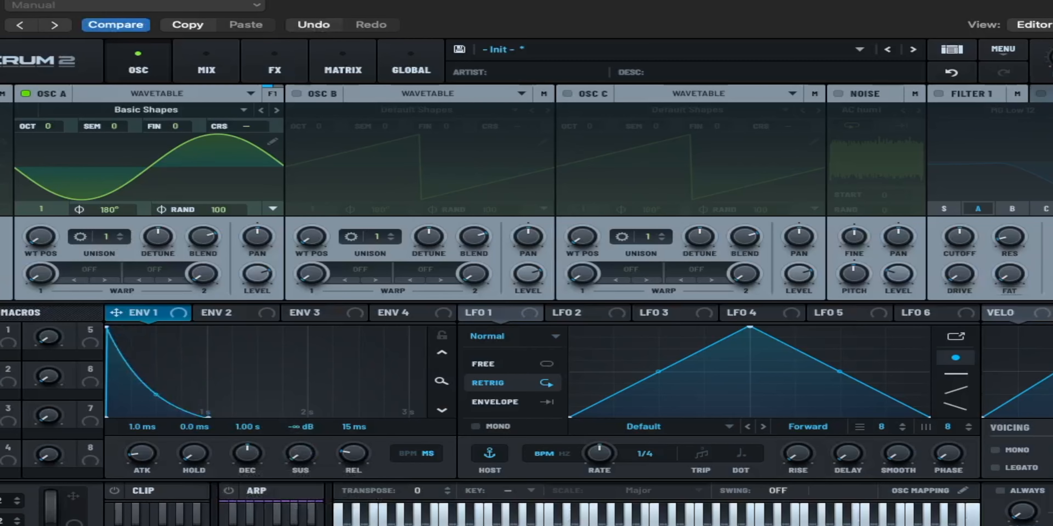
drag(247, 460, 247, 454)
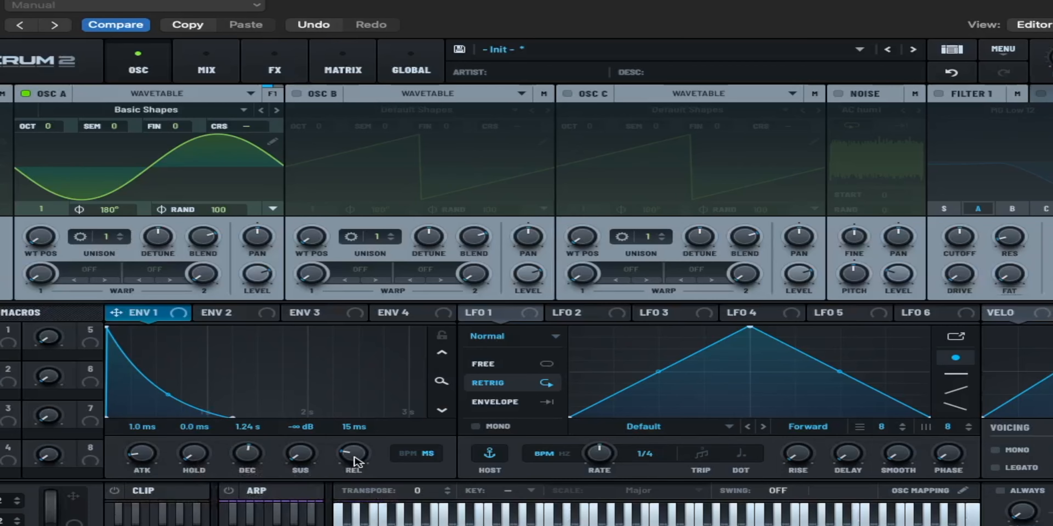
drag(354, 461, 355, 447)
Step: Enable the noise oscillator and load the J 60 sample from the Analog noise category
click(838, 94)
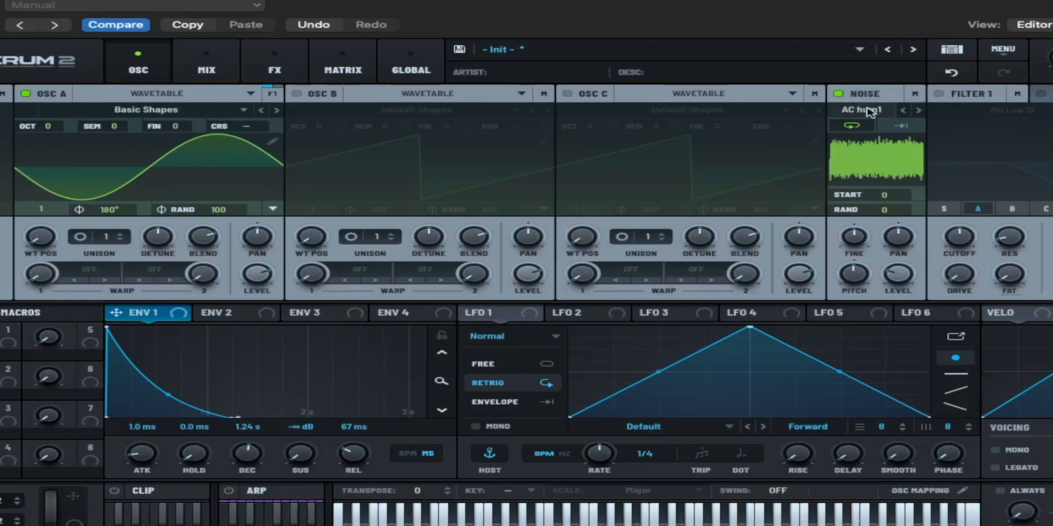
click(869, 110)
mouse_move(886, 124)
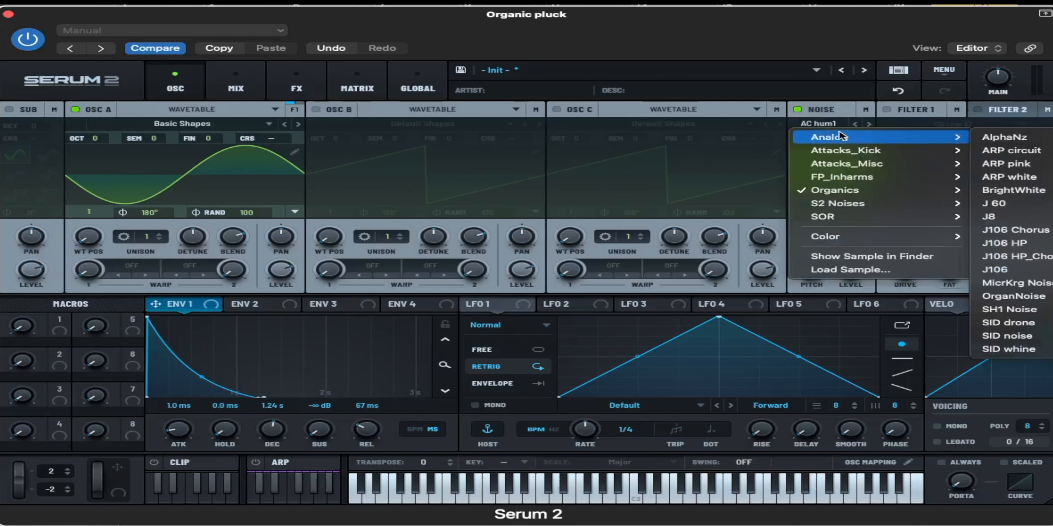
click(1009, 204)
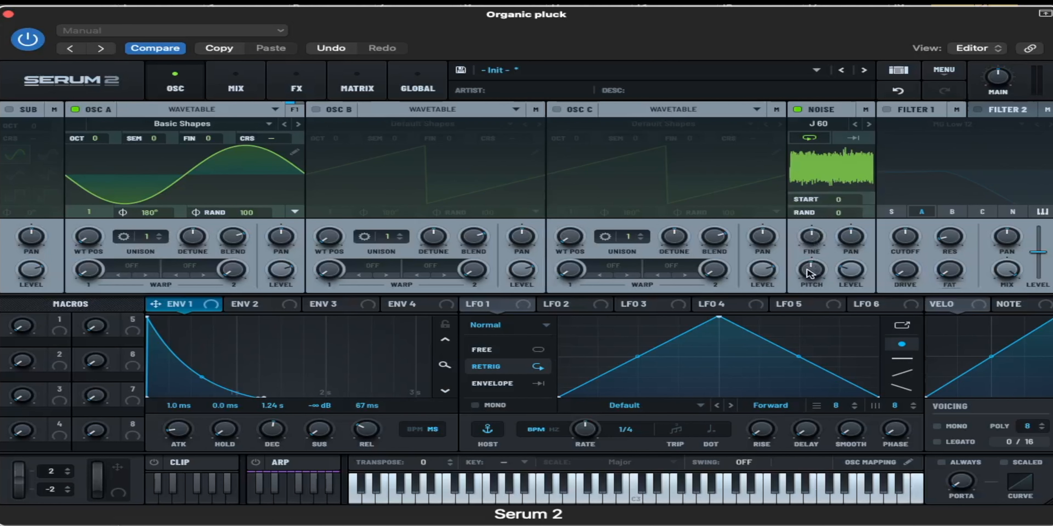
Step: Adjust the noise oscillator's pitch option and route its output to Direct
right_click(810, 269)
click(830, 291)
click(874, 110)
click(830, 129)
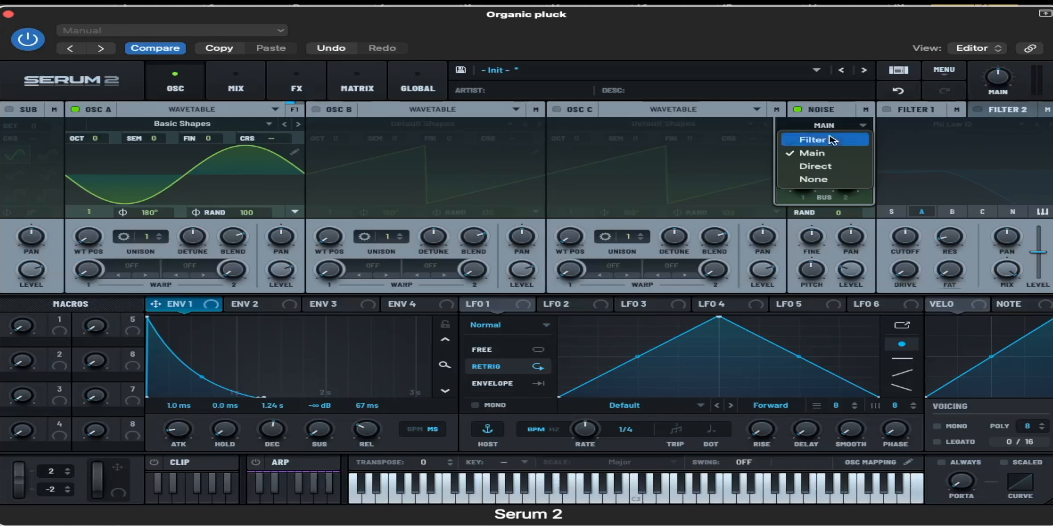
click(831, 166)
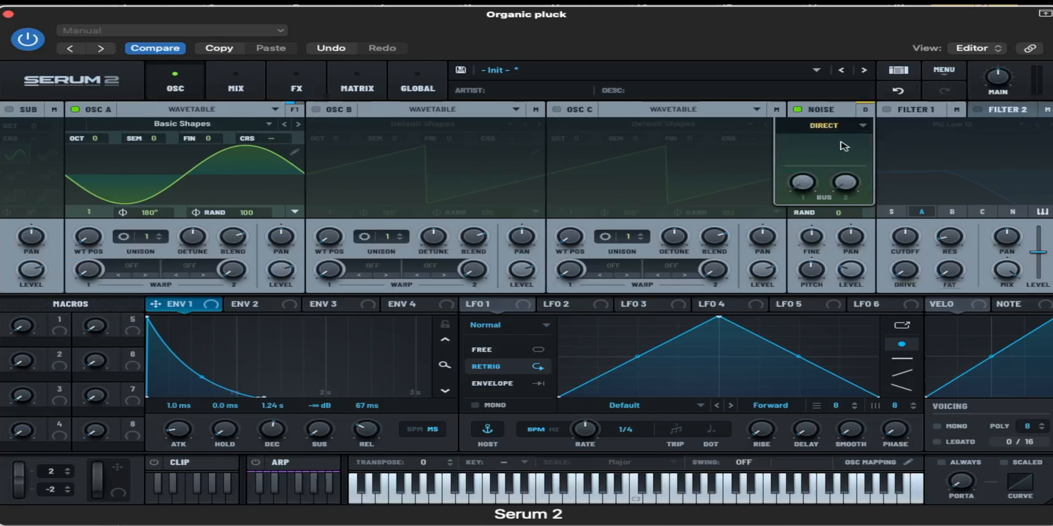
click(863, 111)
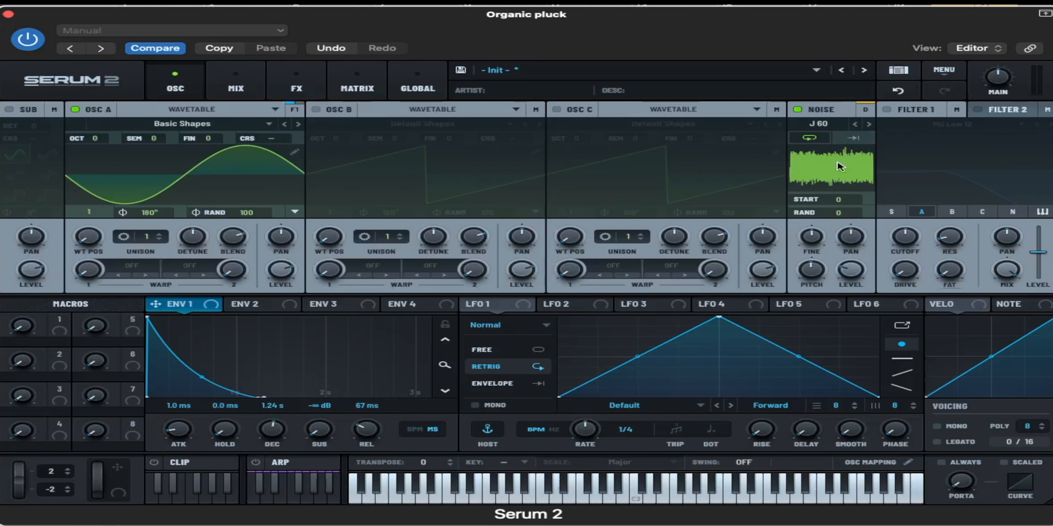
Step: Assign Env 2 to the noise level and adjust its modulation amount
click(289, 309)
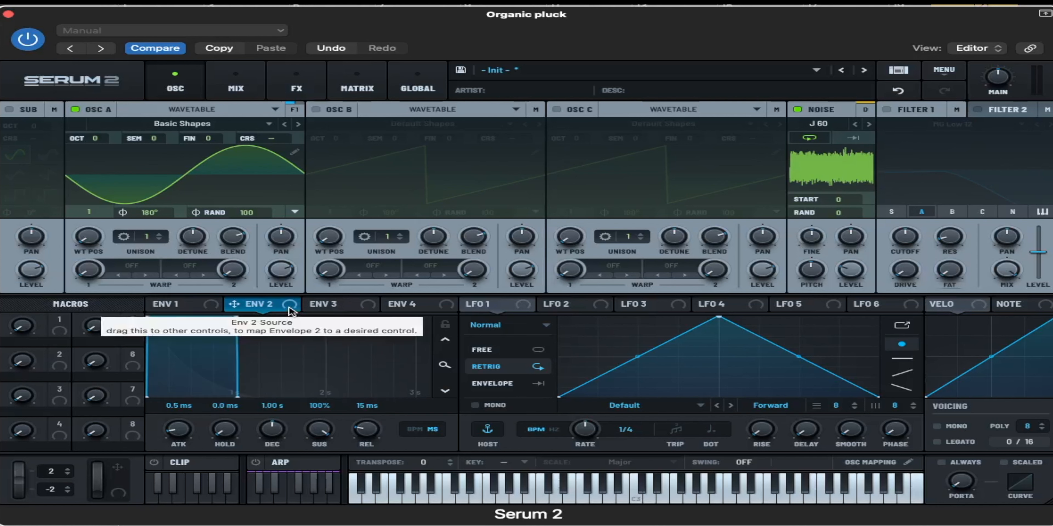
drag(289, 309, 847, 268)
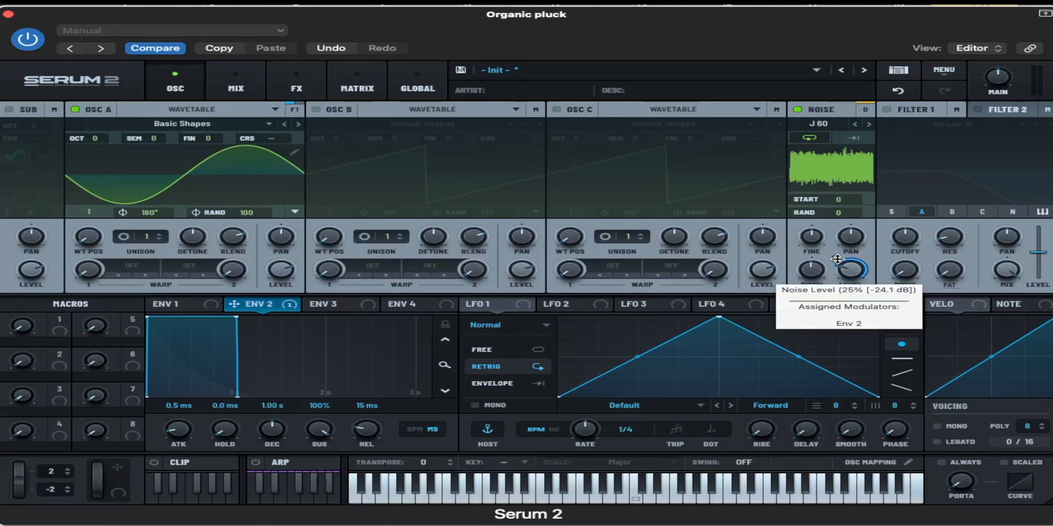
mouse_move(837, 259)
drag(837, 259, 838, 268)
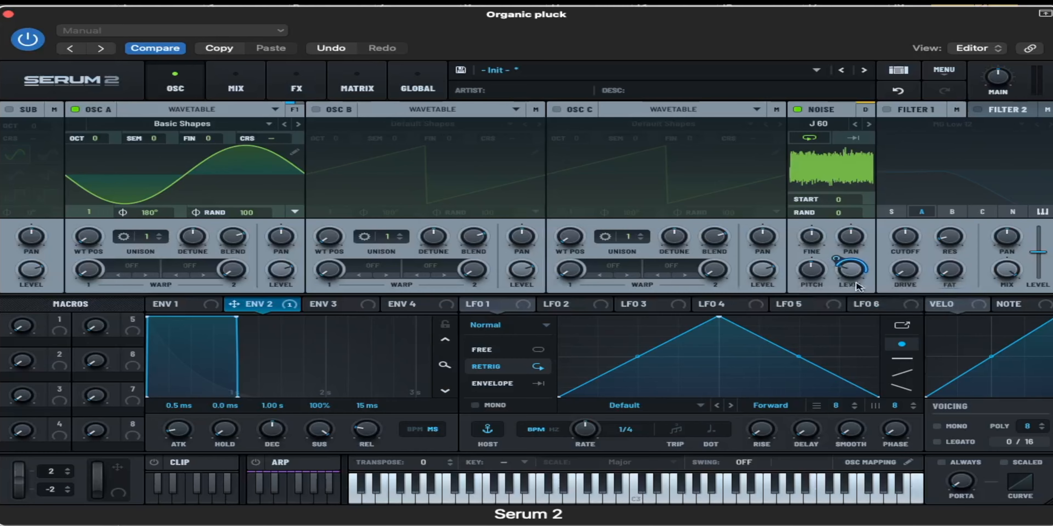
Step: Shape Env 2 with sustain at its minimum, a decay of 37 ms and a release of 58 ms
drag(317, 432, 321, 496)
drag(321, 431, 323, 456)
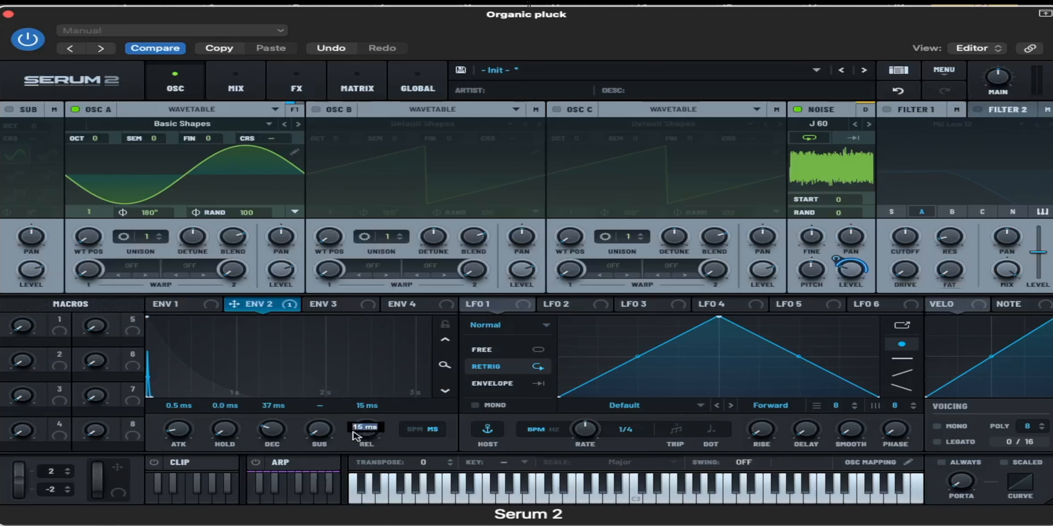
click(353, 434)
double_click(353, 427)
text(40)
key(Return)
drag(372, 423, 371, 421)
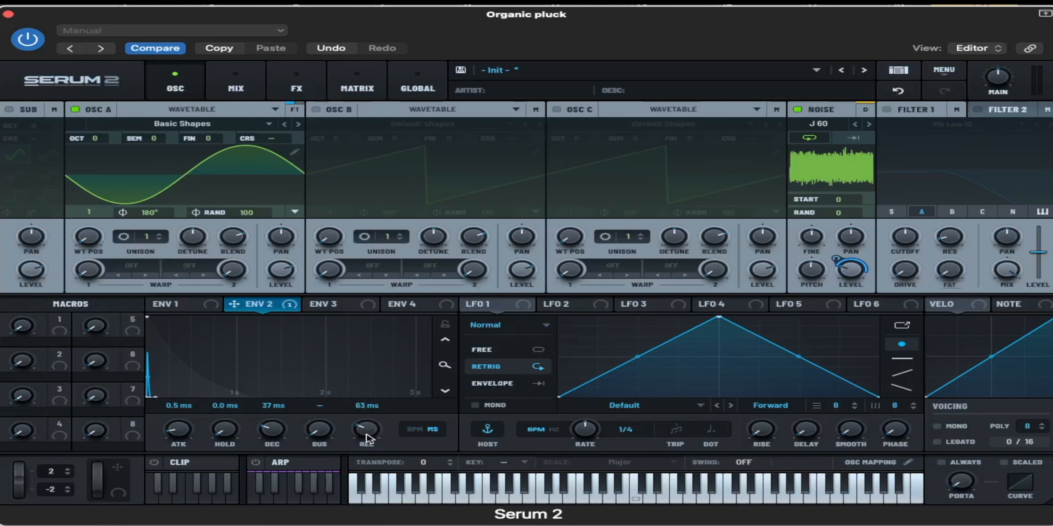
double_click(356, 434)
click(336, 422)
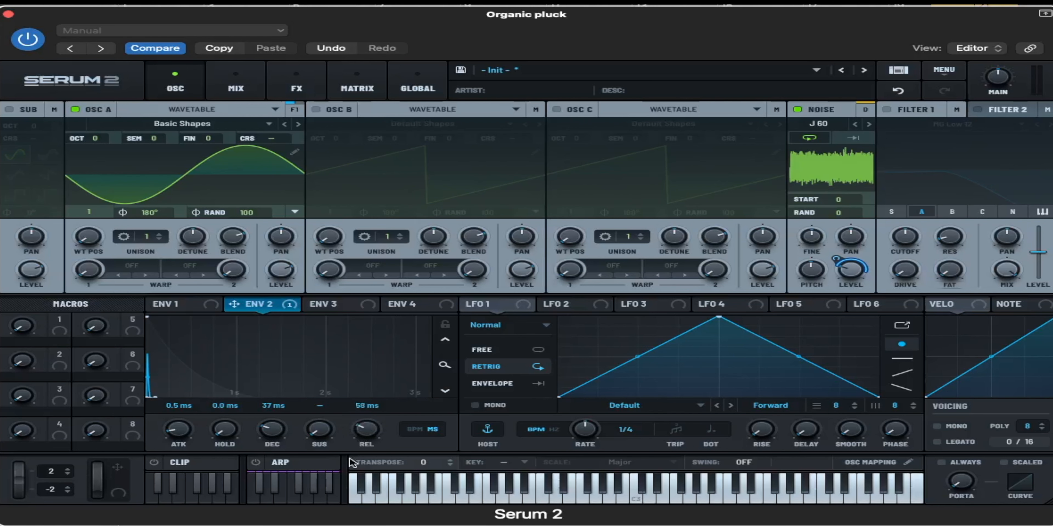
Step: Add a Compressor to the main effects chain and switch it to multiband mode
click(295, 87)
click(37, 148)
click(74, 177)
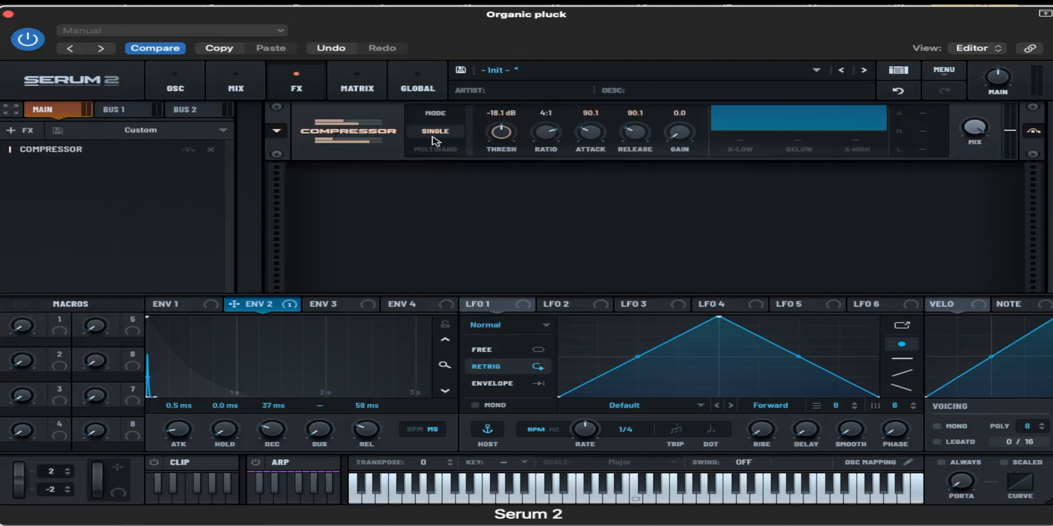
click(435, 150)
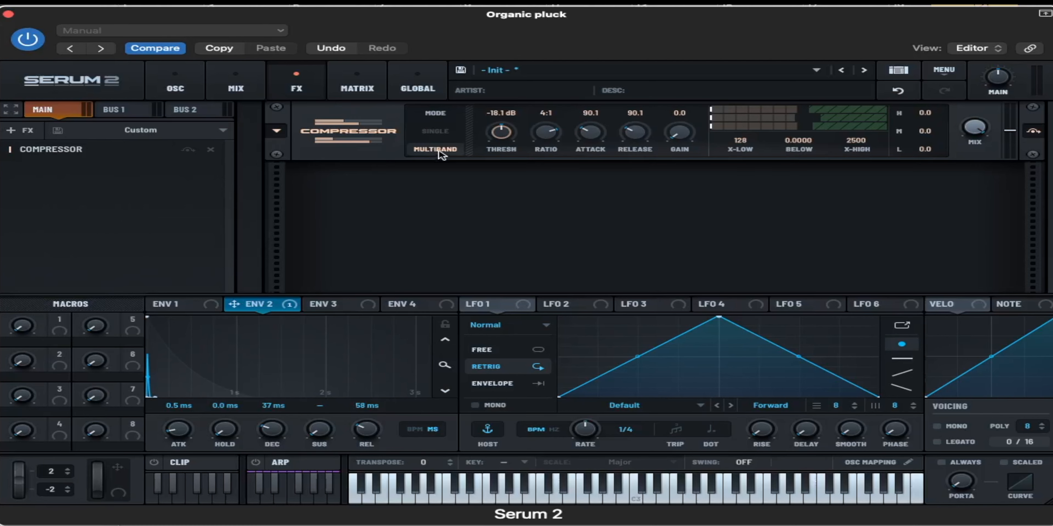
Step: Set the multiband compressor's Below amount to 0.9759, gain to 11.5 and release to 281
double_click(787, 141)
text(0.9759)
key(Return)
double_click(677, 130)
text(11.5)
key(Return)
double_click(633, 130)
text(281)
key(Return)
Step: Set the compressor's attack to 124 and its threshold to -21.5 dB
double_click(591, 132)
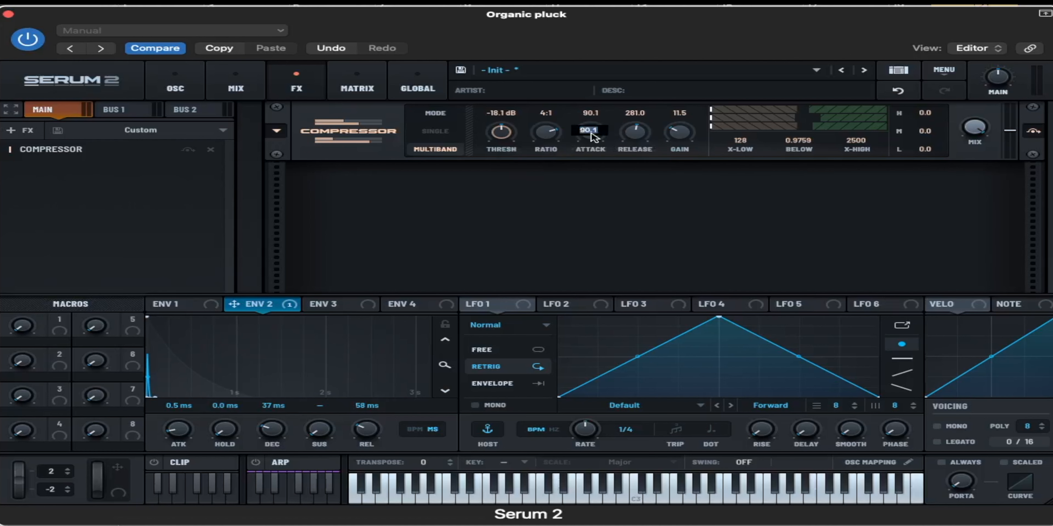
text(124)
key(Return)
double_click(500, 133)
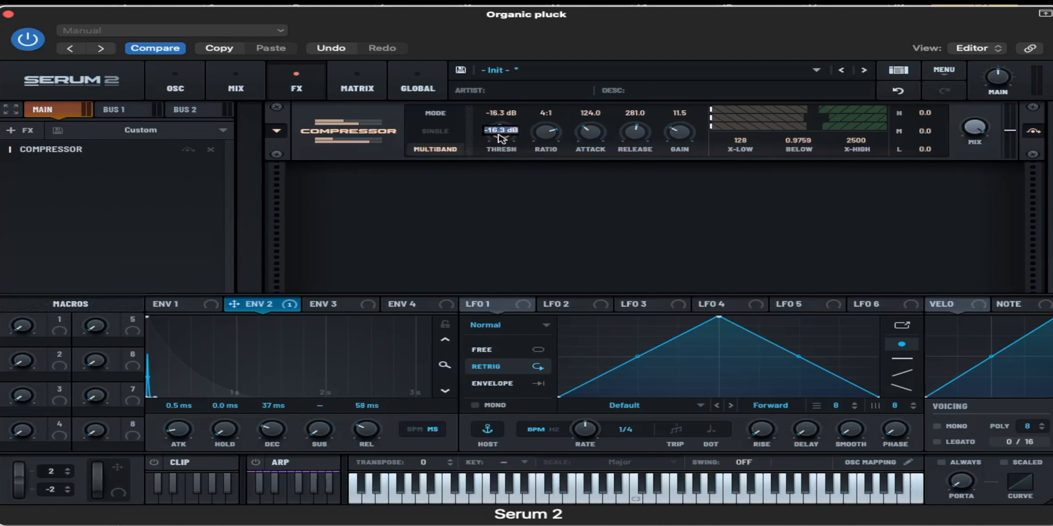
text(-21.5)
key(Return)
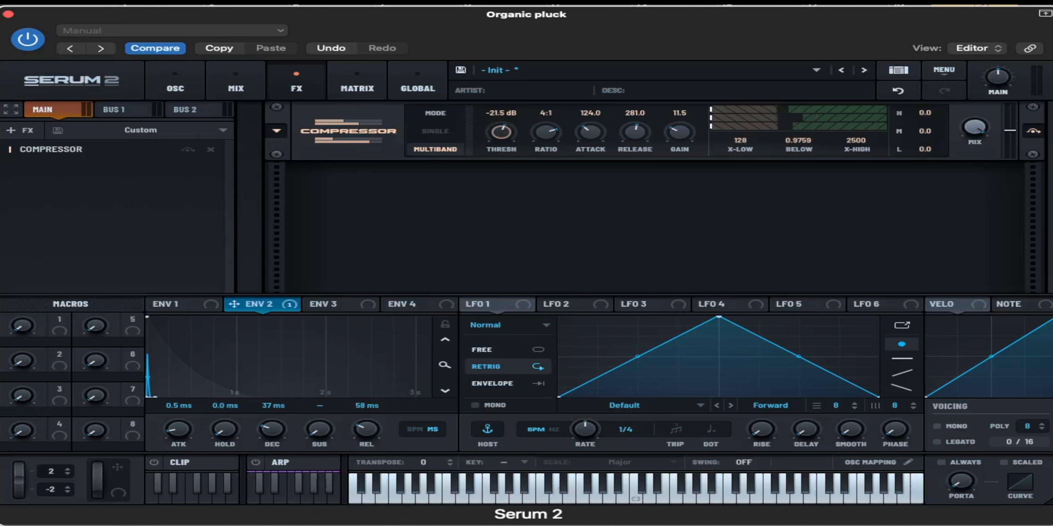
Step: Add Hyper/Dimension after the compressor, with the Hyper mix at 82 and the Dimension size at its minimum
click(18, 131)
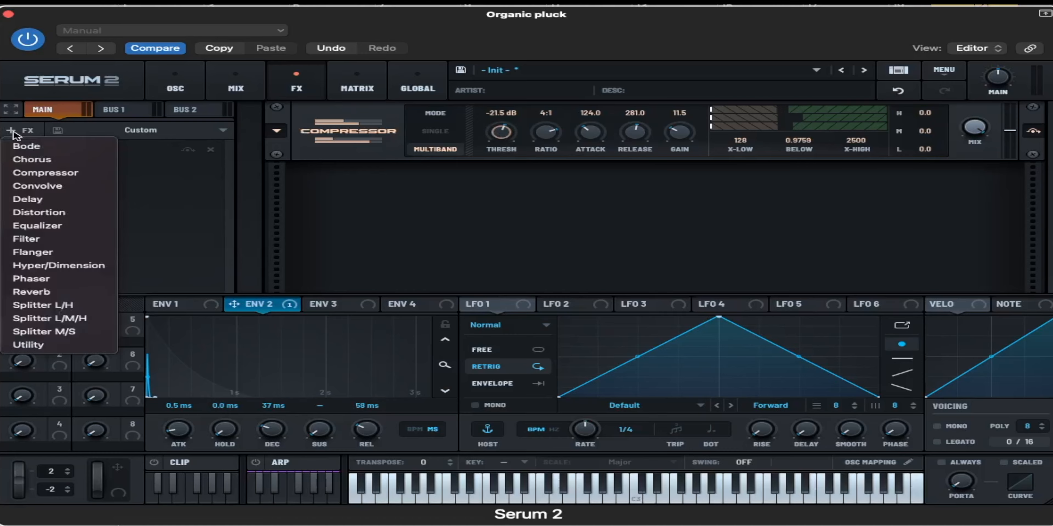
click(110, 266)
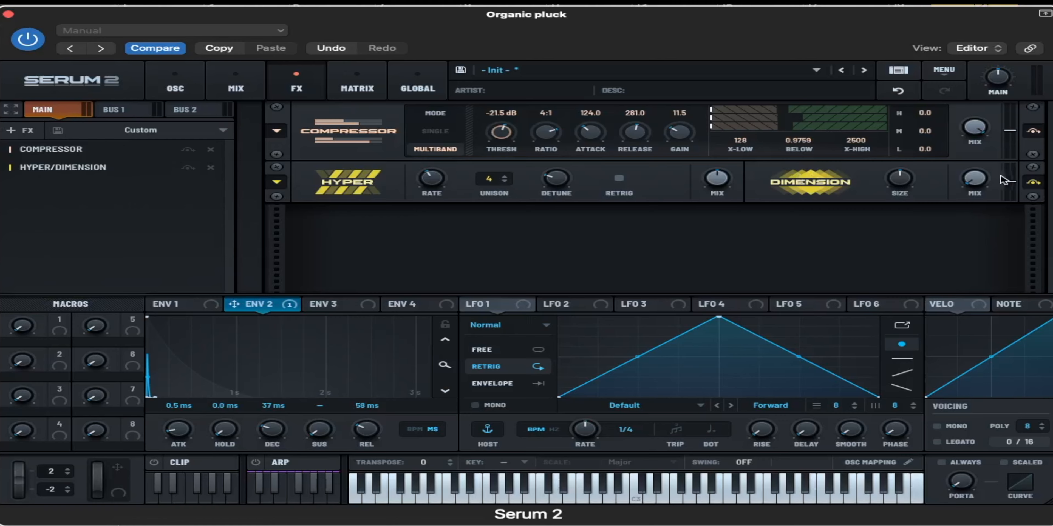
drag(975, 178, 975, 166)
click(717, 183)
text(82)
key(Return)
double_click(974, 186)
drag(895, 185, 895, 229)
Step: Play several notes across the virtual keyboard to audition the pluck with its effects
click(554, 490)
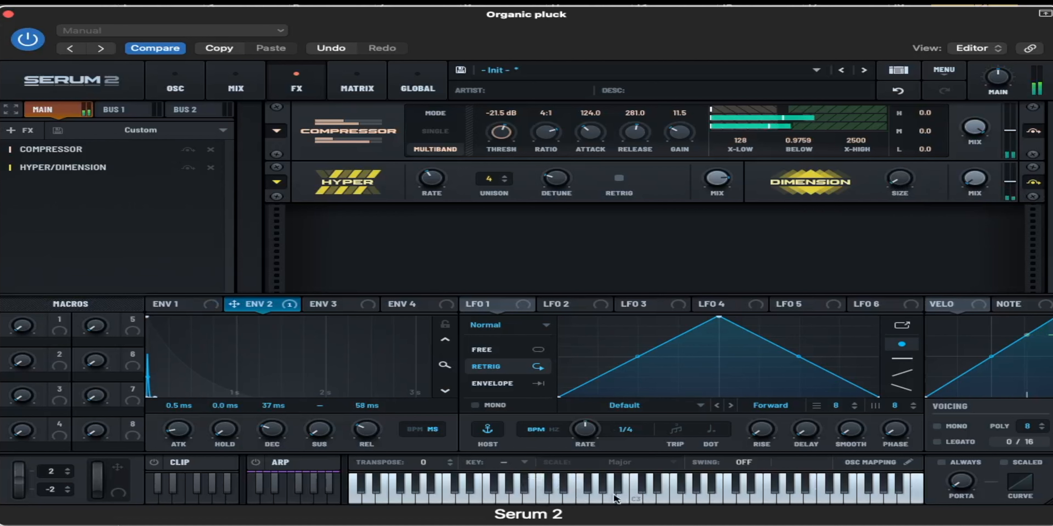
click(653, 497)
click(661, 496)
click(769, 497)
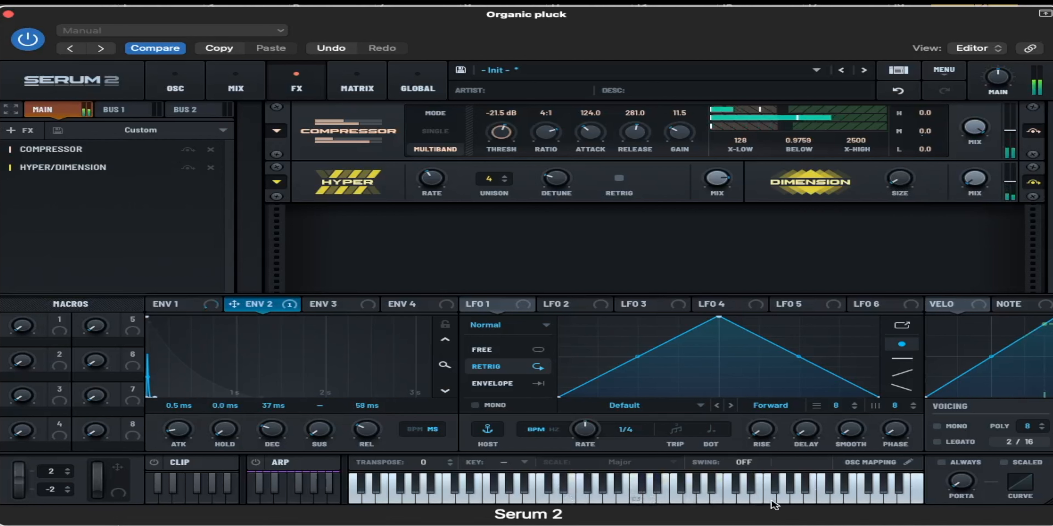
click(652, 492)
click(770, 495)
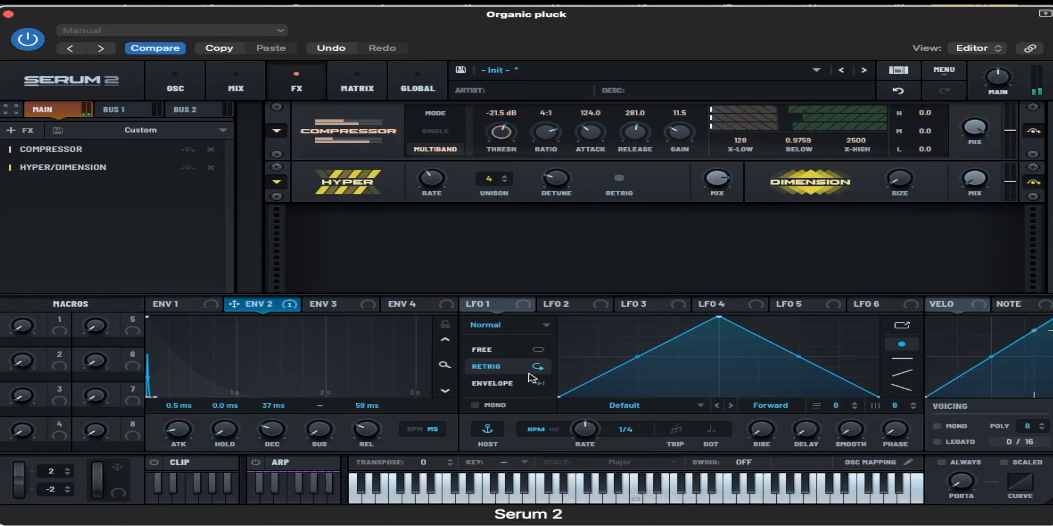